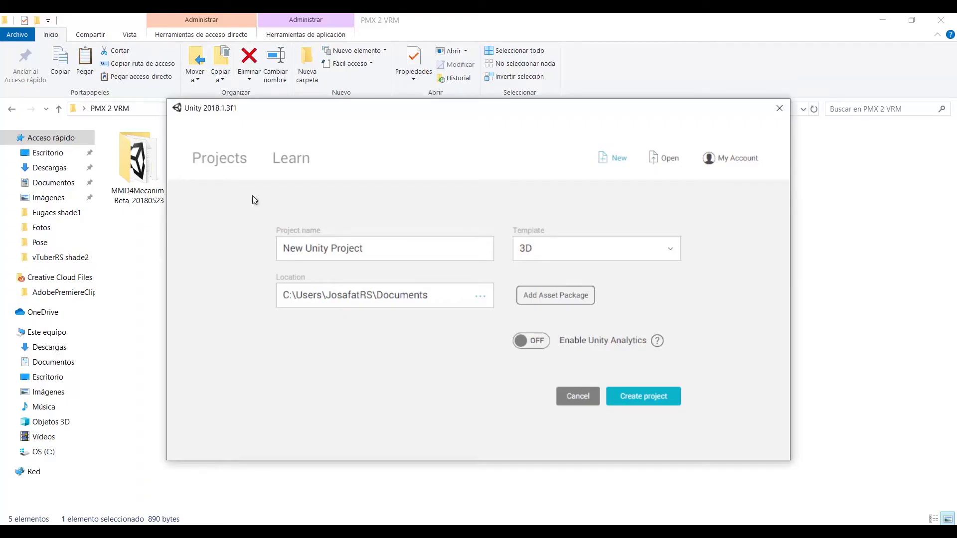
- Create a new 3D Unity project named 'MMD to VRM tutorial'
left_click(300, 246)
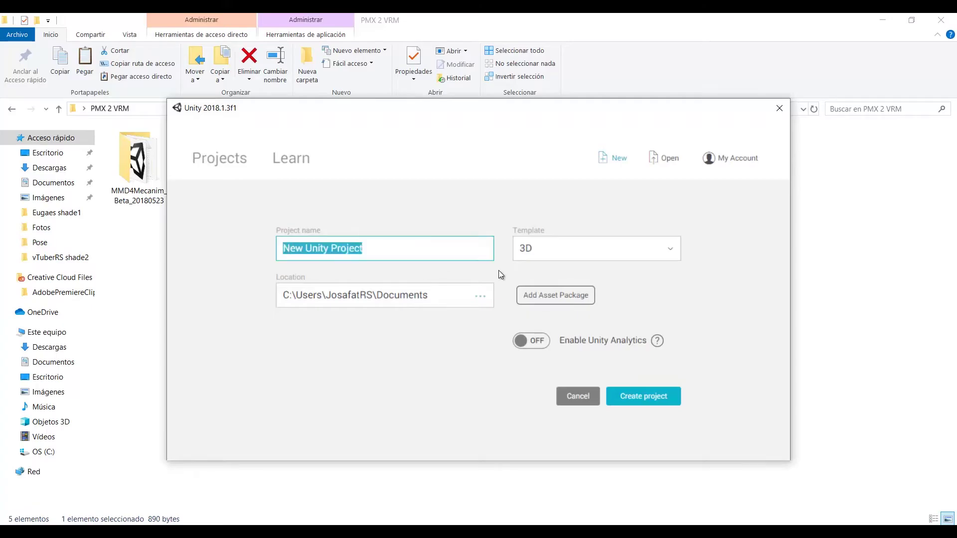
type("MMD ")
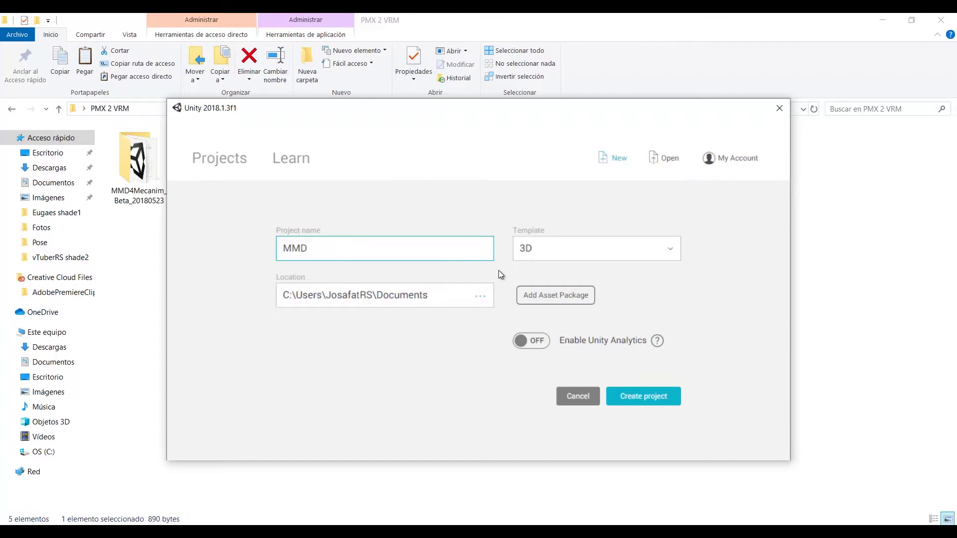
type("to VRM tutorial")
left_click(666, 396)
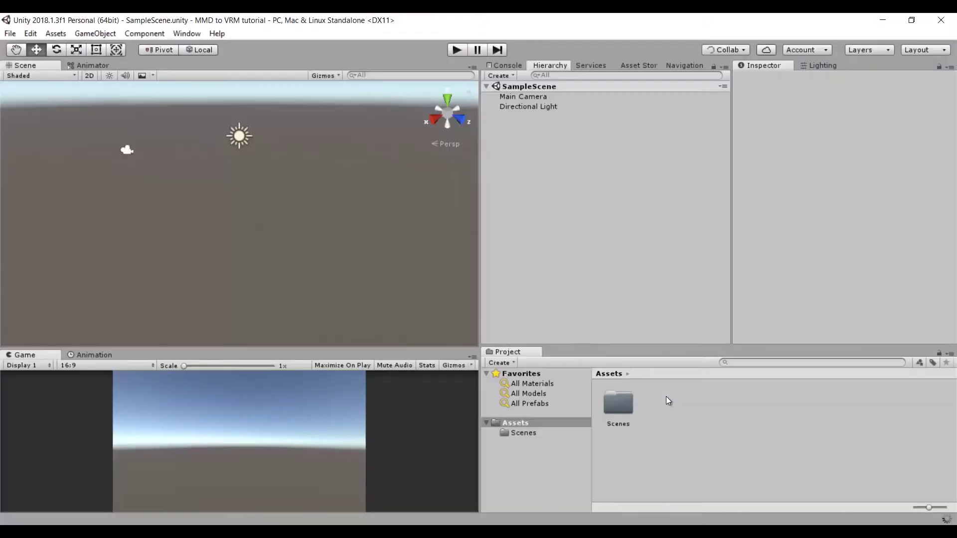
- Import the UniVRM-0.53.0_6b07 package from the PMX 2 VRM folder into the project's Assets
mouse_move(310, 487)
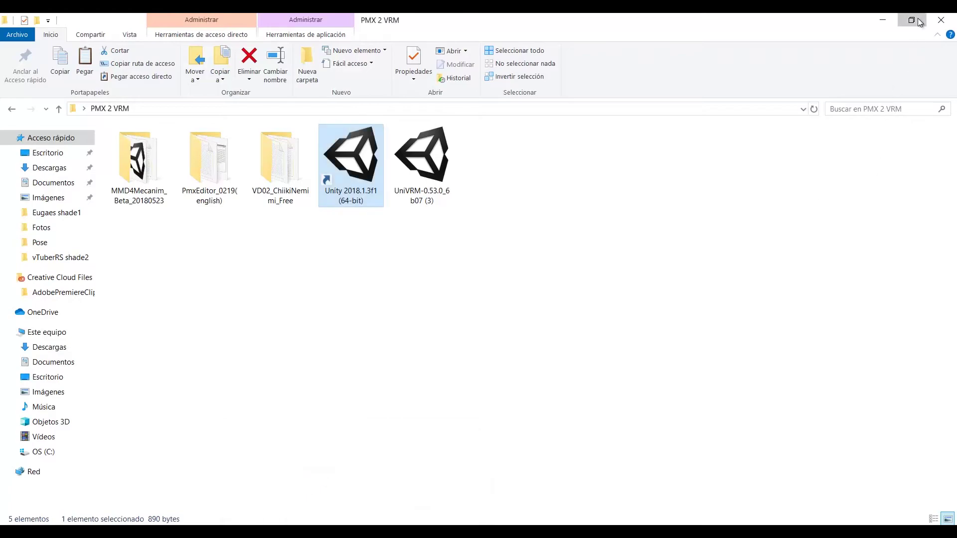
left_click(911, 20)
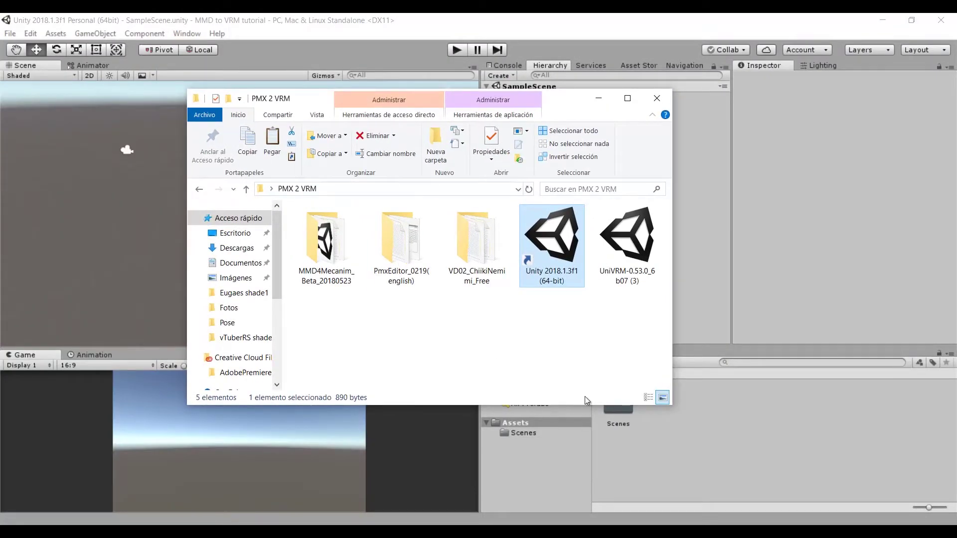
left_click(627, 279)
left_click_drag(636, 229, 731, 424)
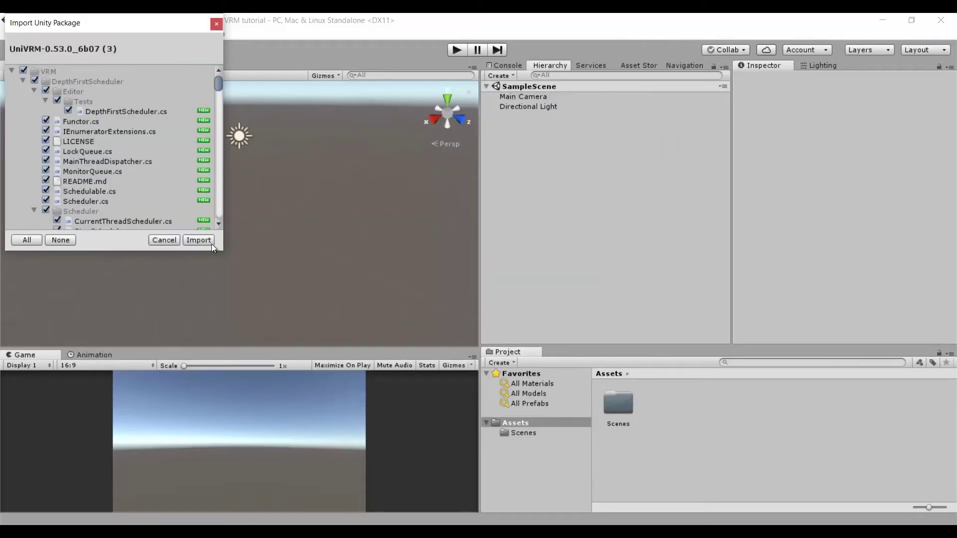
left_click(212, 244)
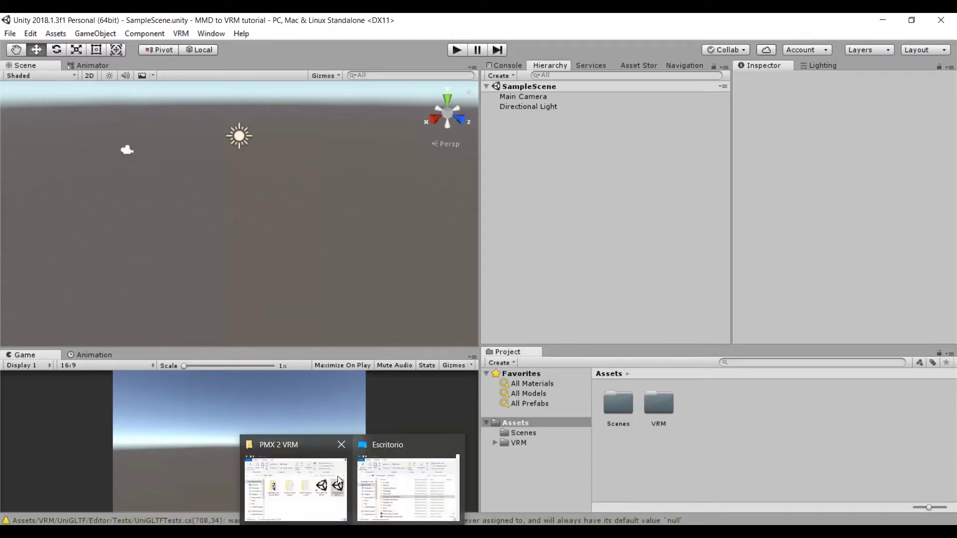
- Import the MMD4Mecanim package from MMD4Mecanim_Beta_20180523, letting Unity update obsolete scripts
left_click(371, 478)
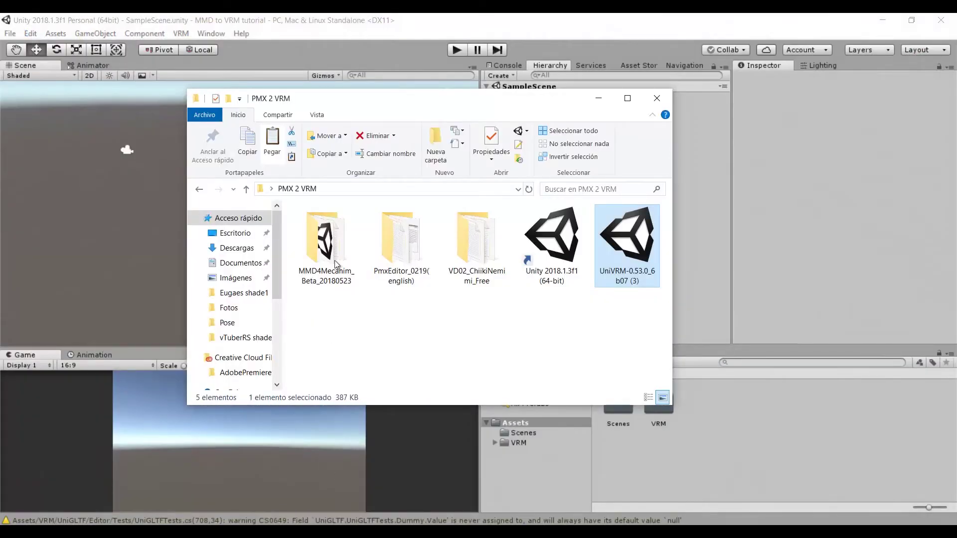
double_click(336, 248)
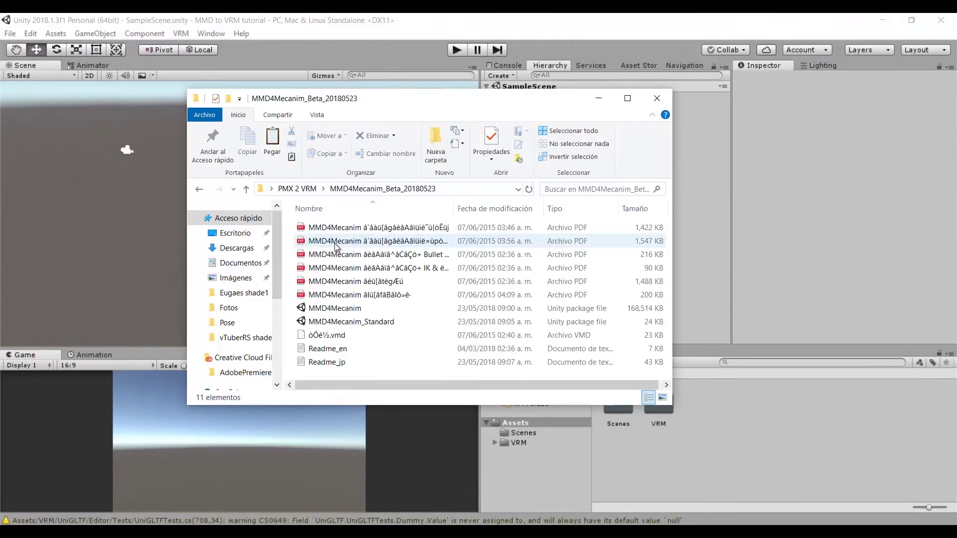
left_click(364, 310)
left_click_drag(363, 313, 747, 442)
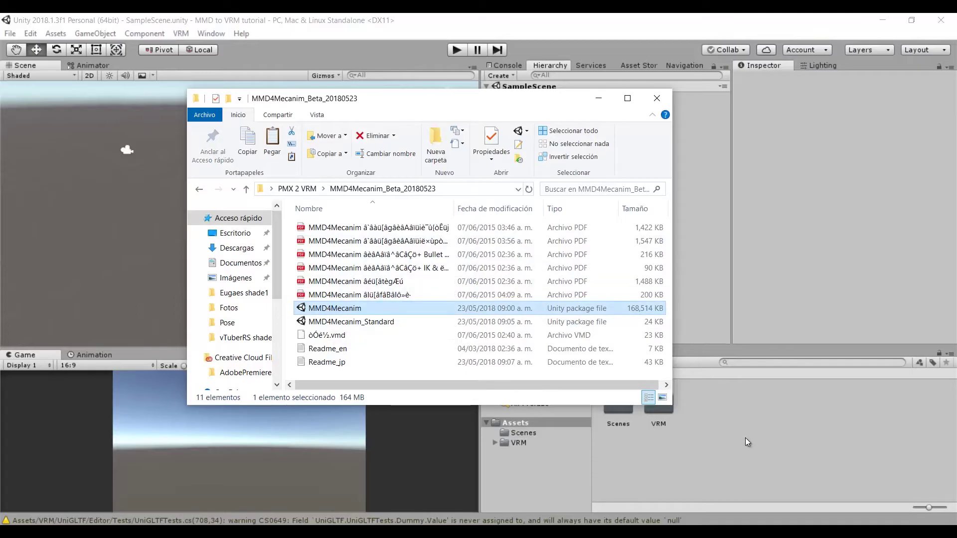
left_click(196, 238)
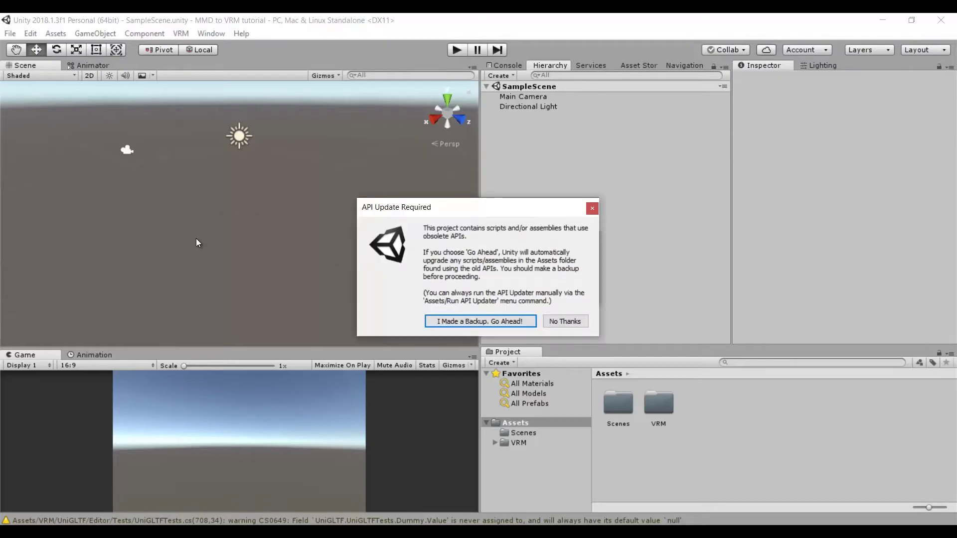
left_click(489, 321)
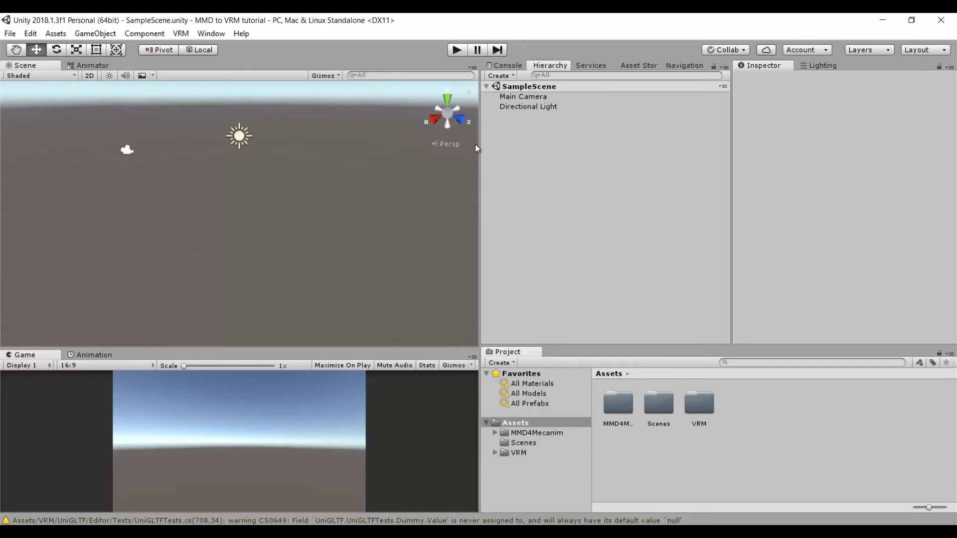
- Save the current scene and close the Unity editor
left_click(9, 33)
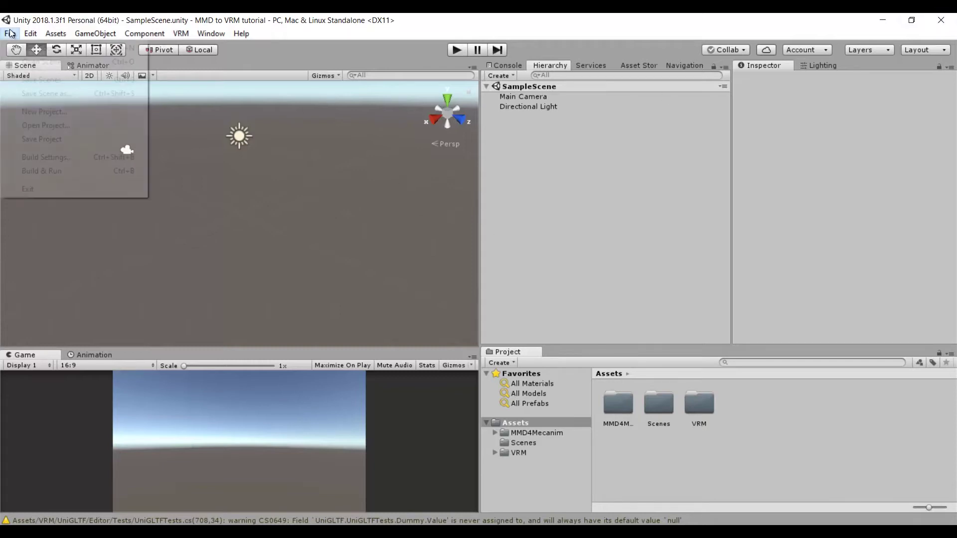
left_click(44, 78)
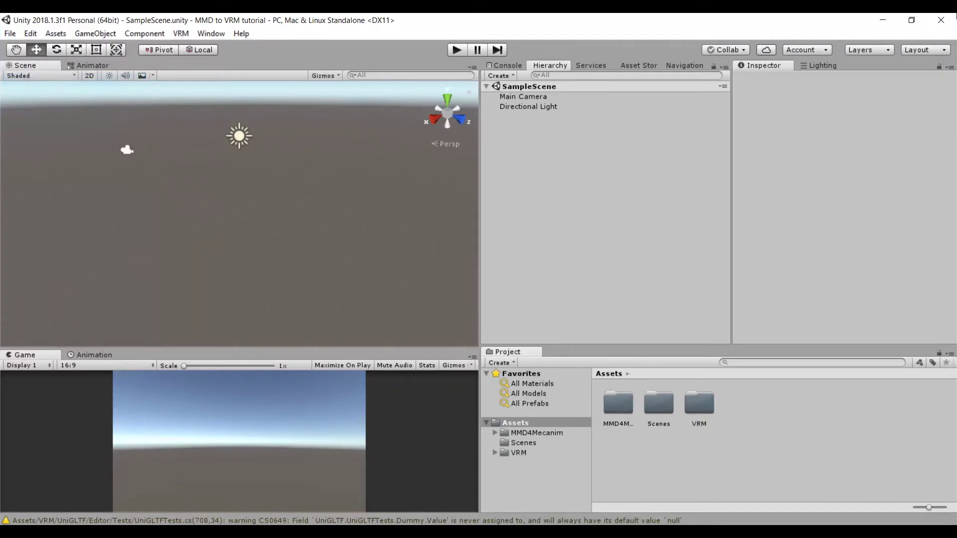
left_click(941, 20)
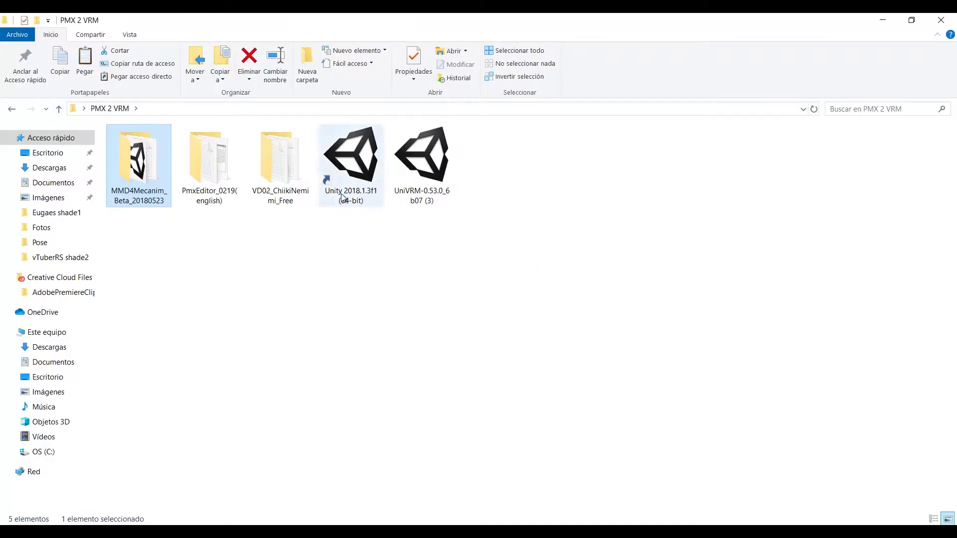
- Launch Unity 2018.1.3f1 and open the 'MMD to VRM tutorial' project
double_click(368, 189)
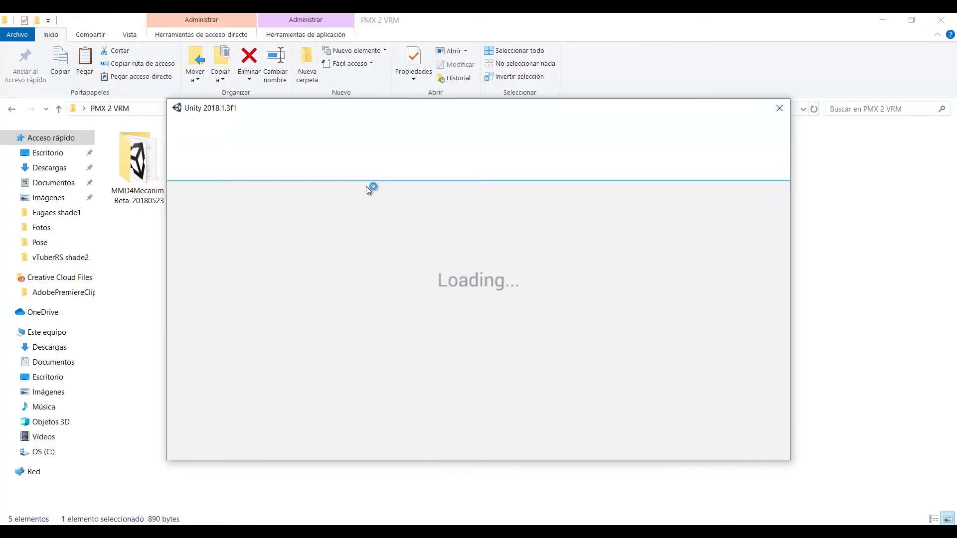
left_click(371, 212)
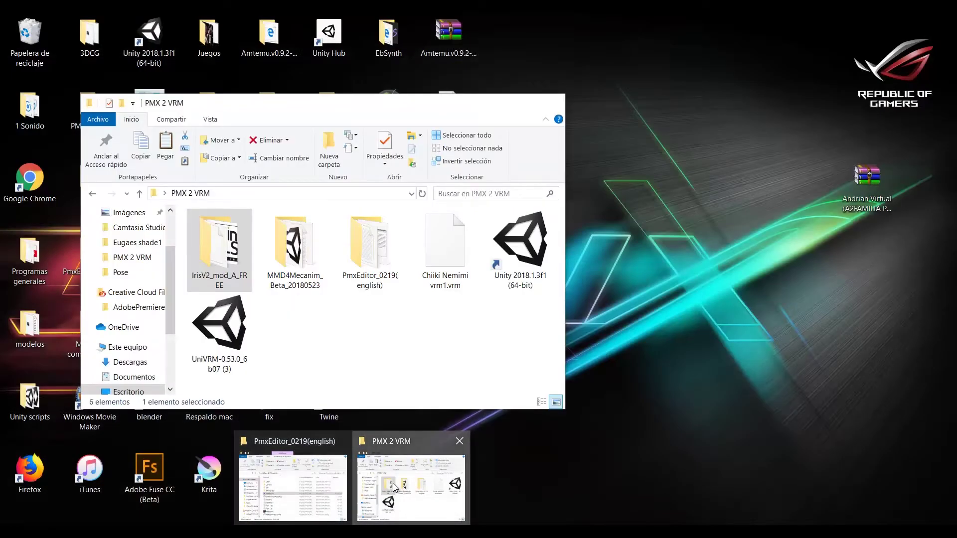
- Copy the IrisV2_mod_A_FREE folder into Assets and open it in the Project panel
left_click(393, 483)
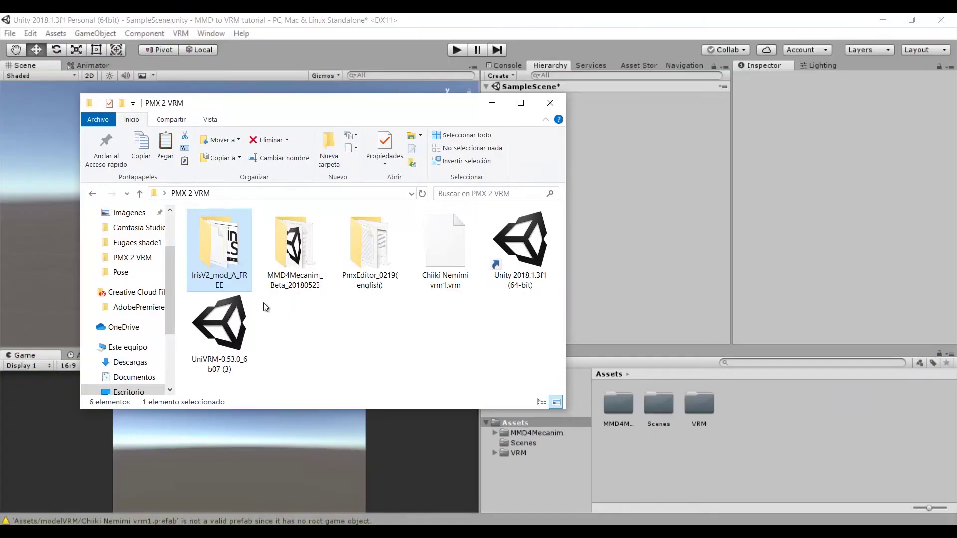
left_click_drag(232, 245, 746, 416)
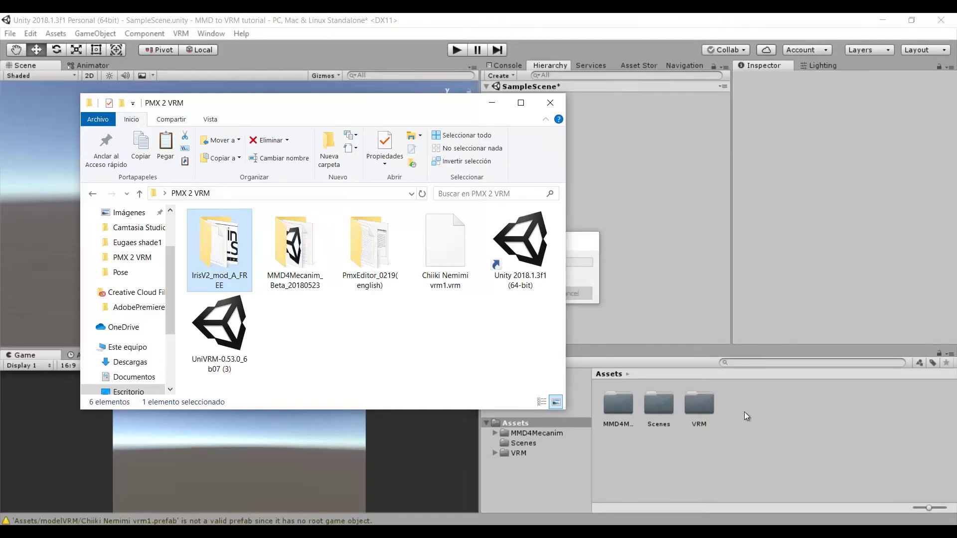
left_click(687, 451)
double_click(617, 405)
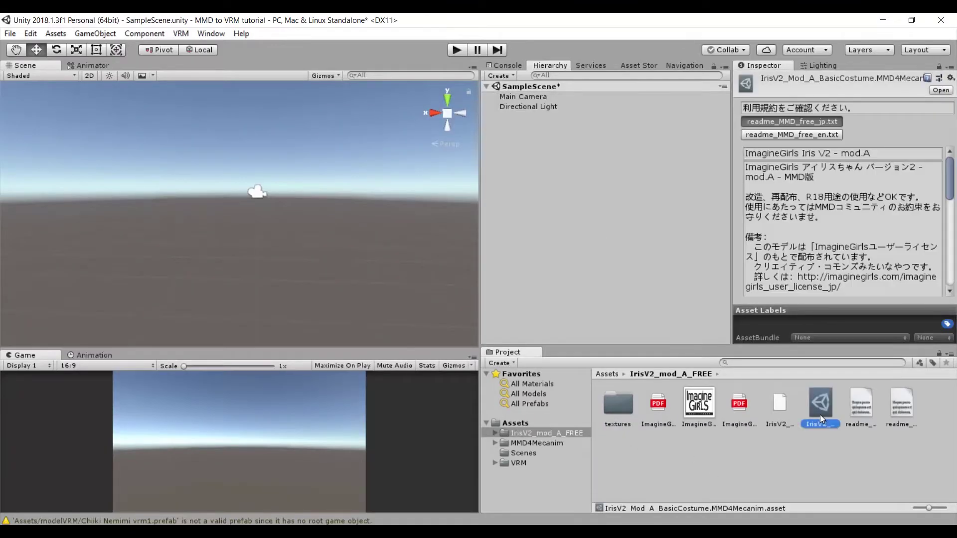
- Read the English readme's usage permissions and tick all three terms-of-use checkboxes
left_click(828, 135)
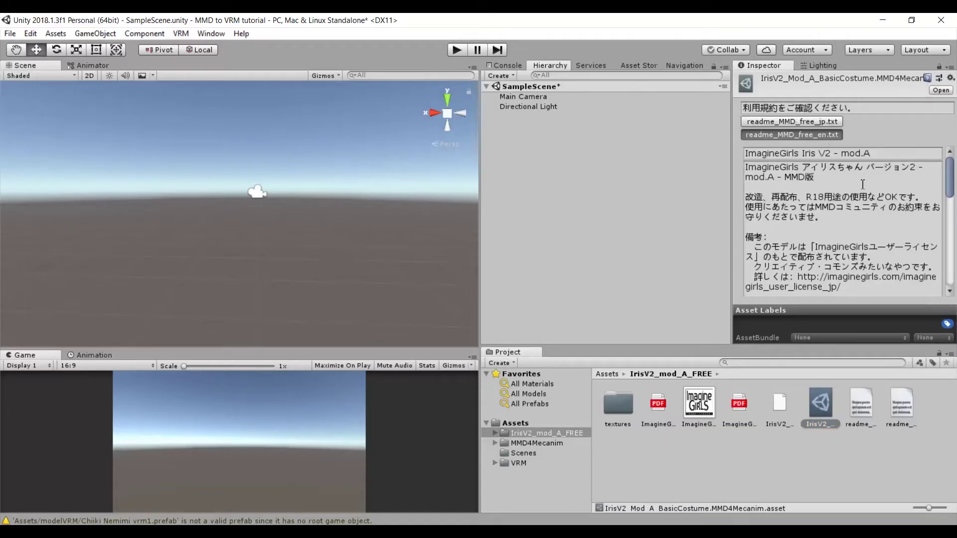
scroll(863, 185, "down", 5)
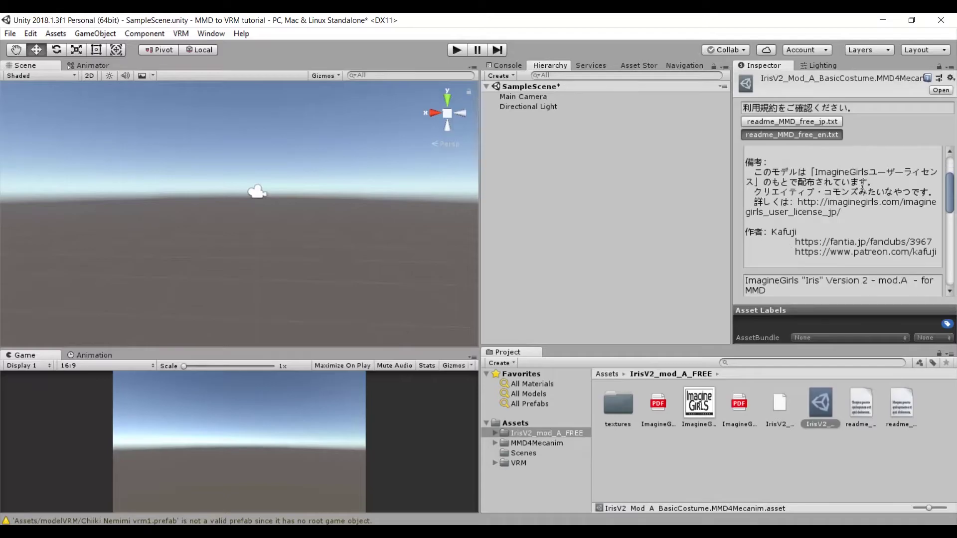
scroll(862, 184, "down", 5)
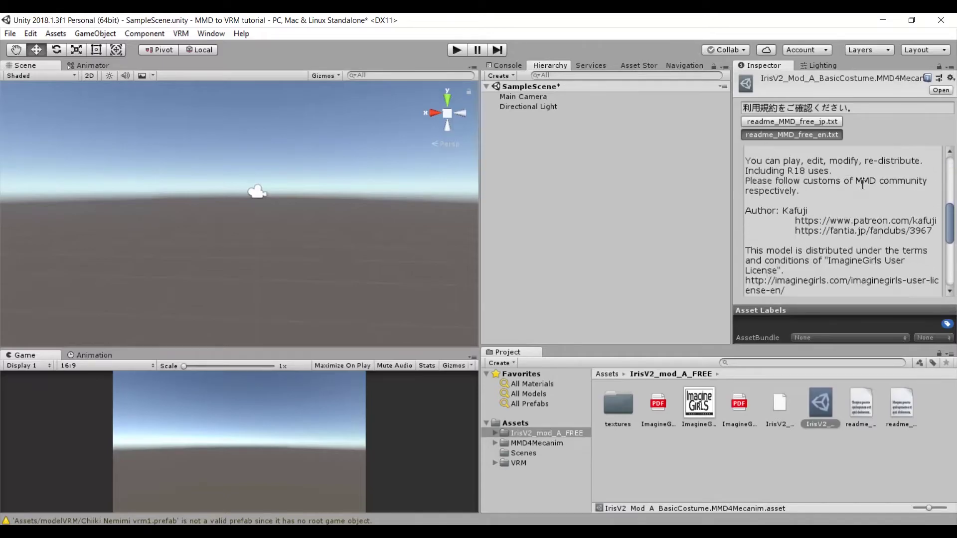
left_click_drag(746, 161, 770, 161)
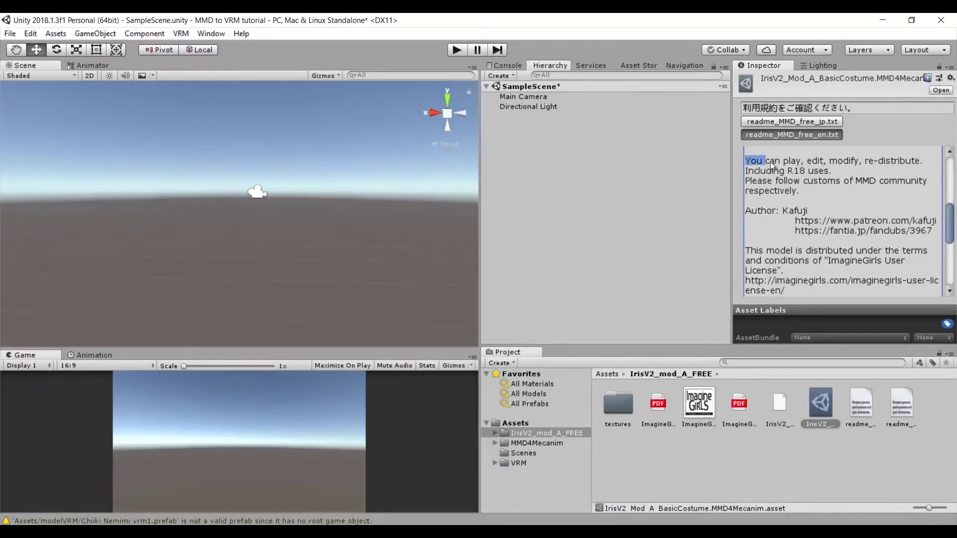
left_click_drag(918, 160, 866, 171)
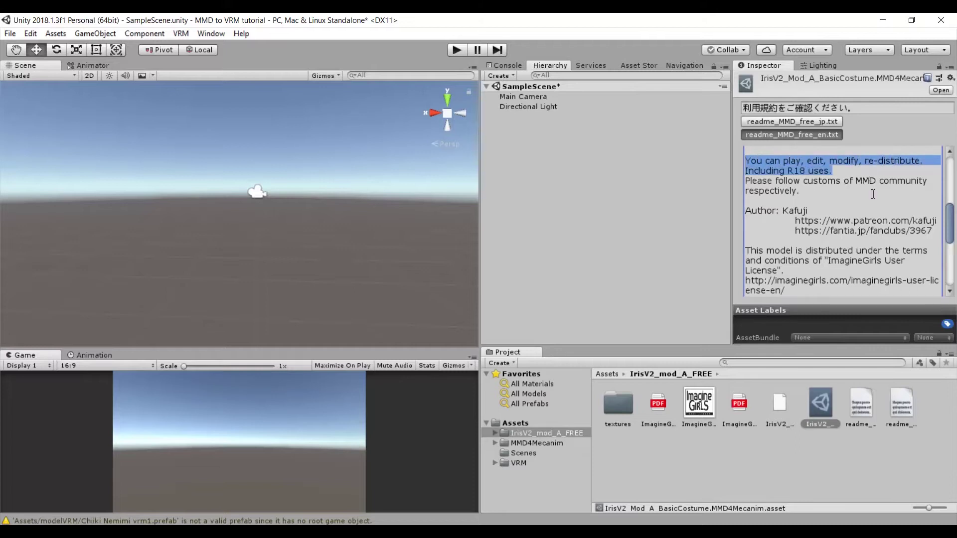
scroll(876, 207, "down", 10)
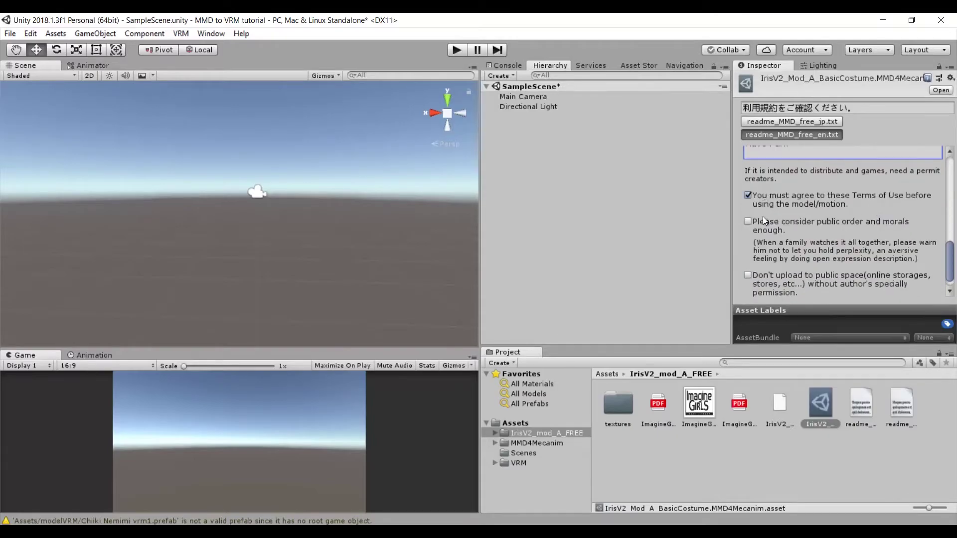
left_click(764, 274)
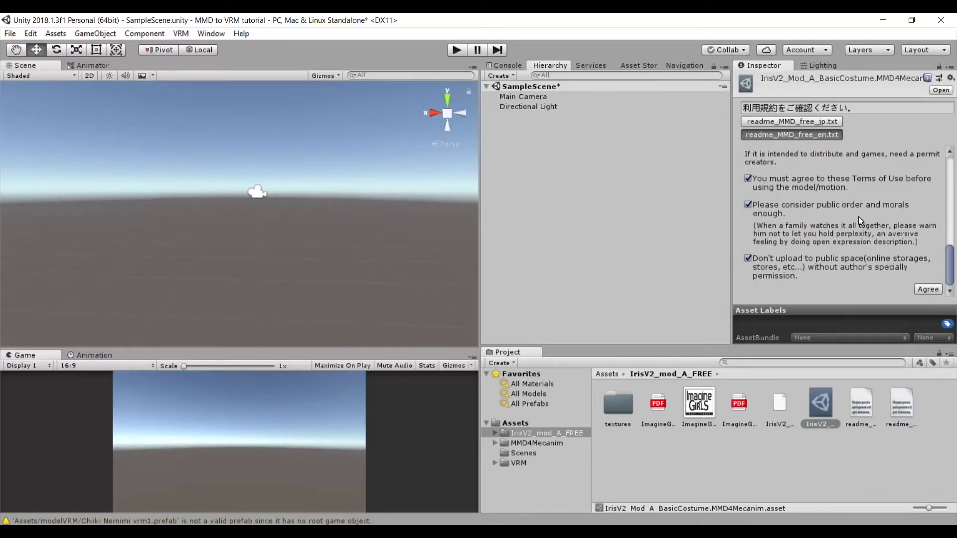
- Agree to the terms, convert the Iris PMX to FBX, and set its rig to Humanoid
left_click(928, 289)
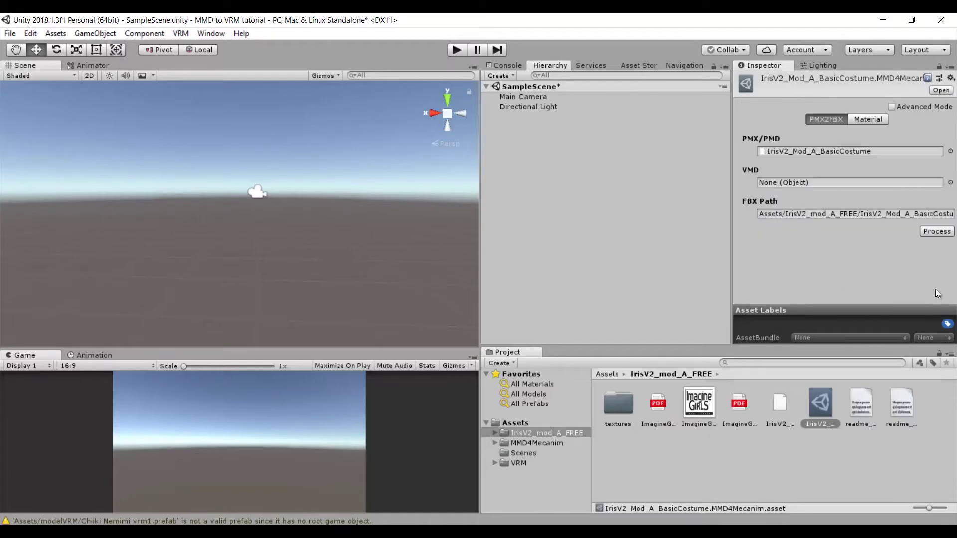
left_click(927, 231)
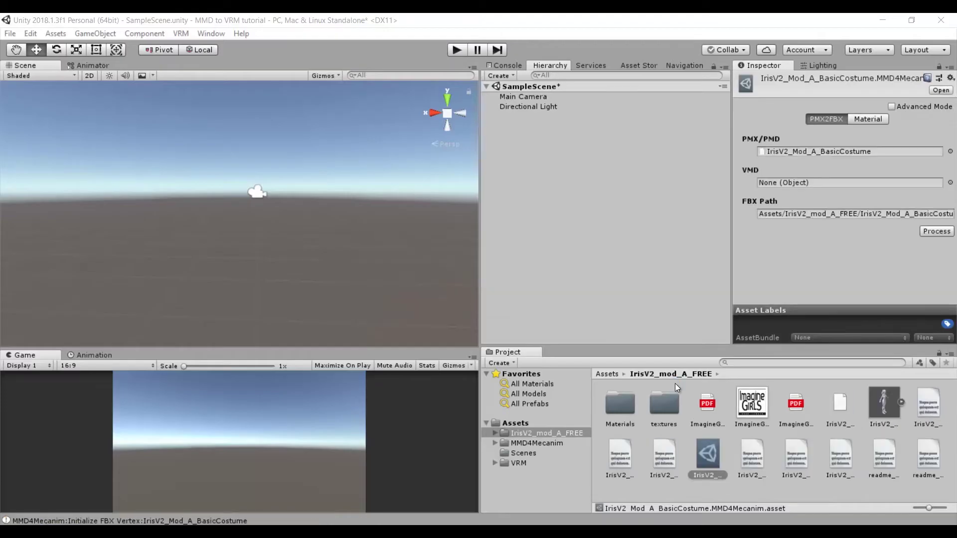
left_click(887, 404)
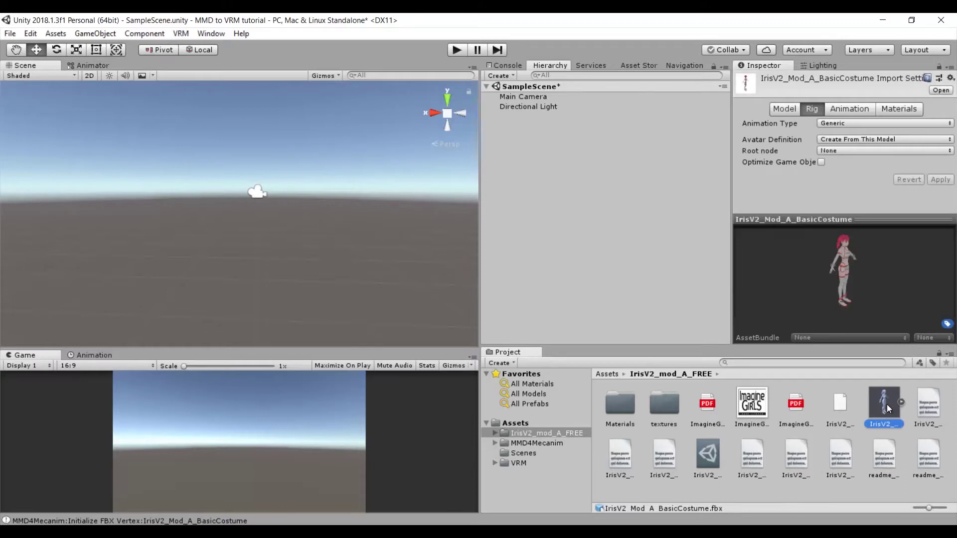
left_click(879, 121)
left_click(868, 177)
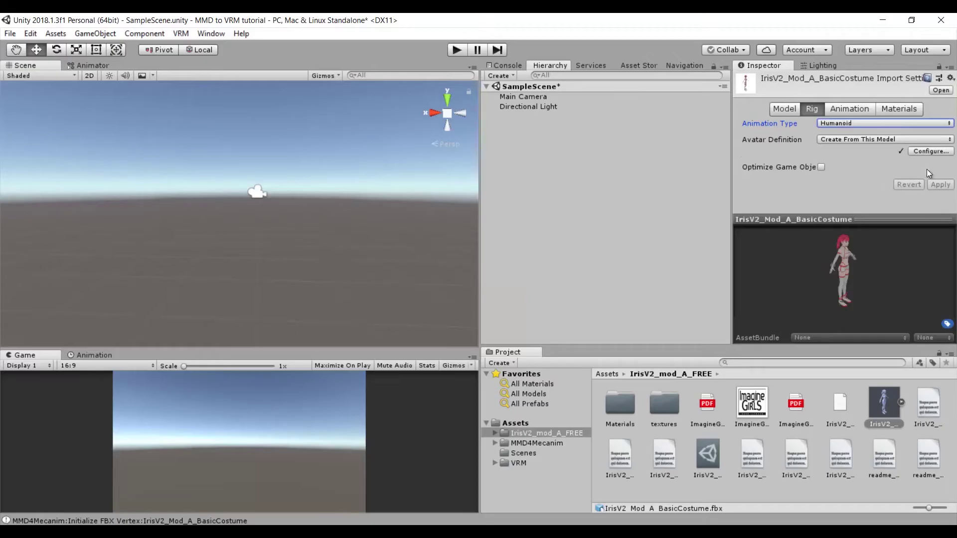
left_click(931, 151)
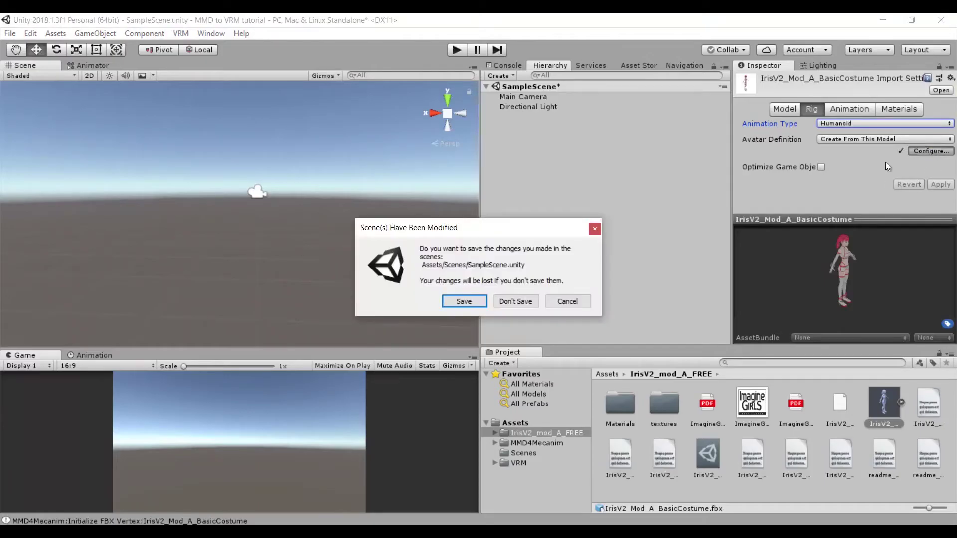
- Save the scene and bring up the Spine bone warning in the avatar mapping
left_click(480, 301)
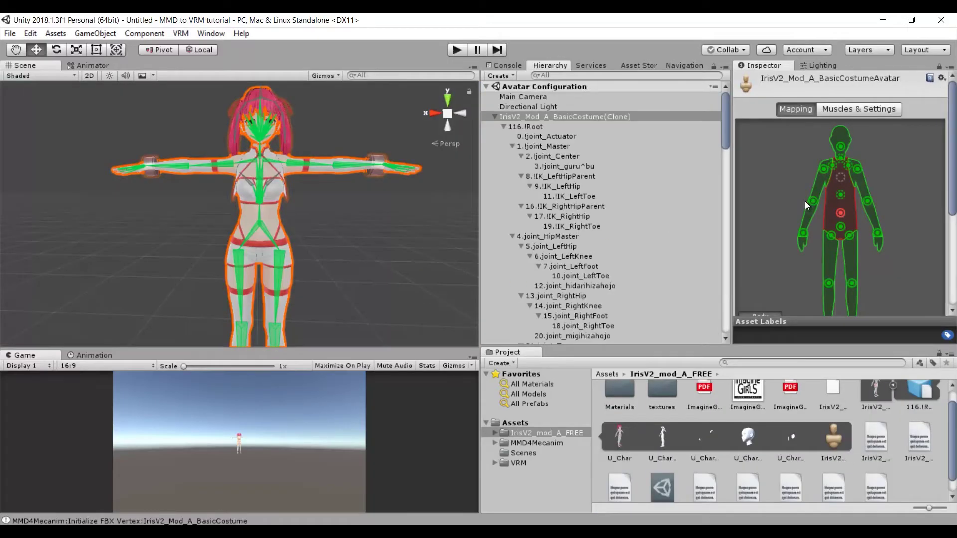
mouse_move(327, 259)
right_mouse_down("alt")
mouse_move(327, 342)
mouse_move(341, 261)
right_mouse_up("alt")
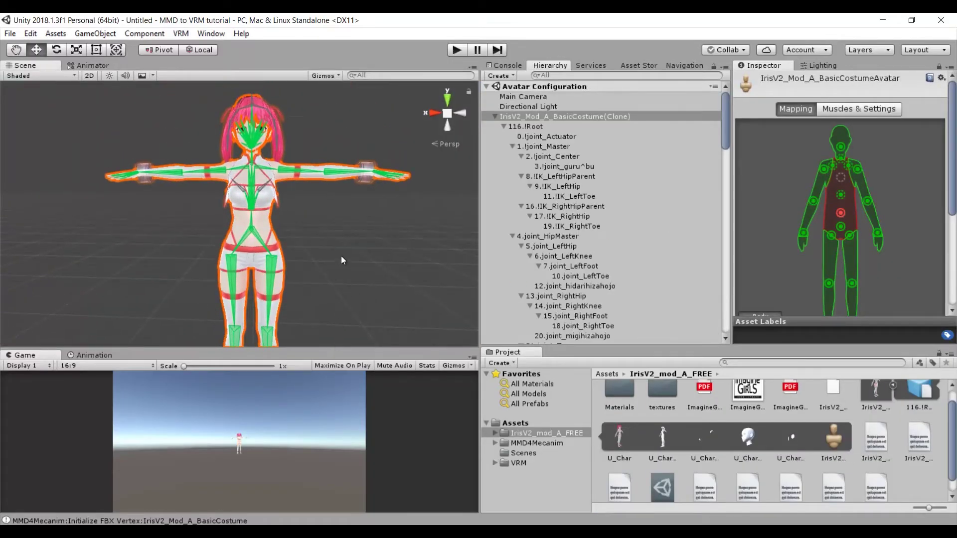
scroll(341, 256, "up", 5)
scroll(346, 221, "down", 5)
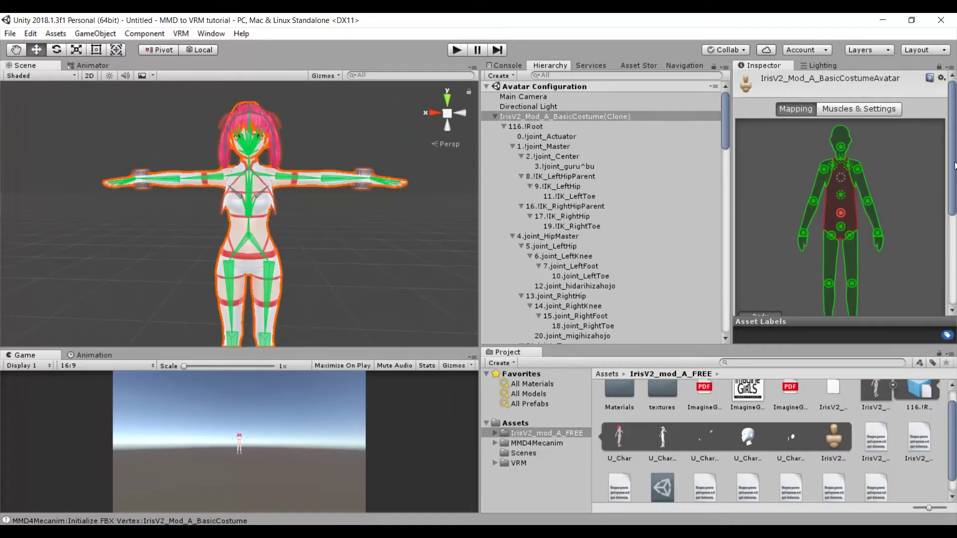
left_click_drag(954, 166, 952, 242)
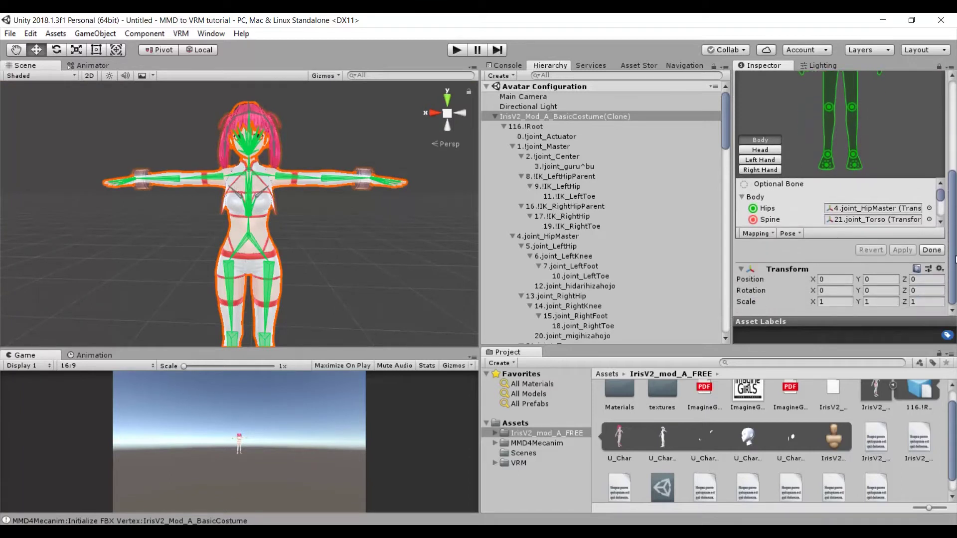
left_click(944, 223)
left_click(944, 223)
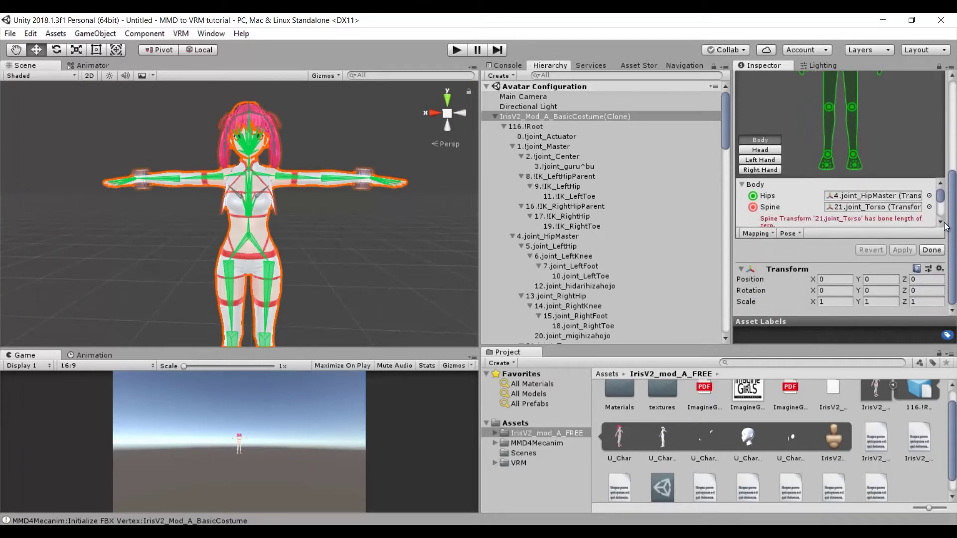
left_click(944, 223)
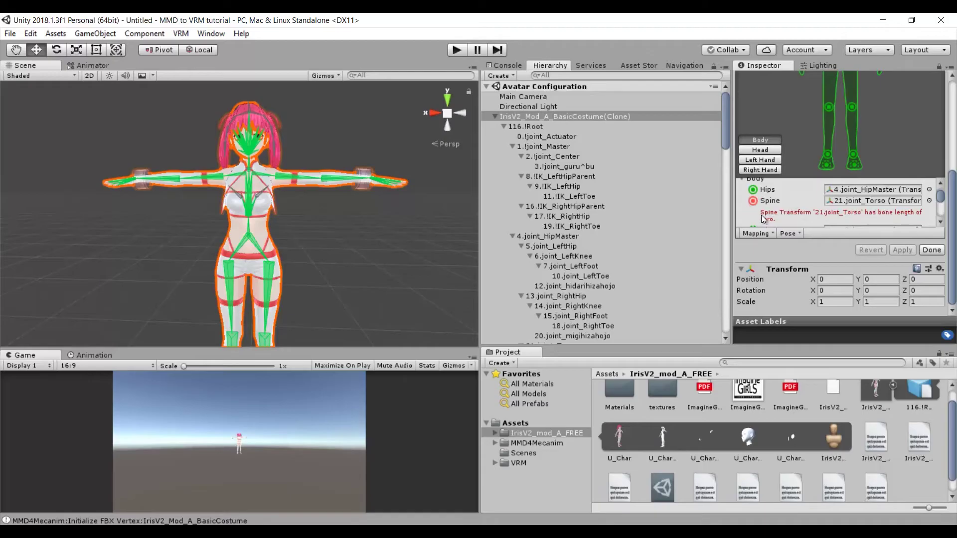
- Review the Body, Head and Left Hand bone mappings, including the Spine and right eye bones
left_click(745, 205)
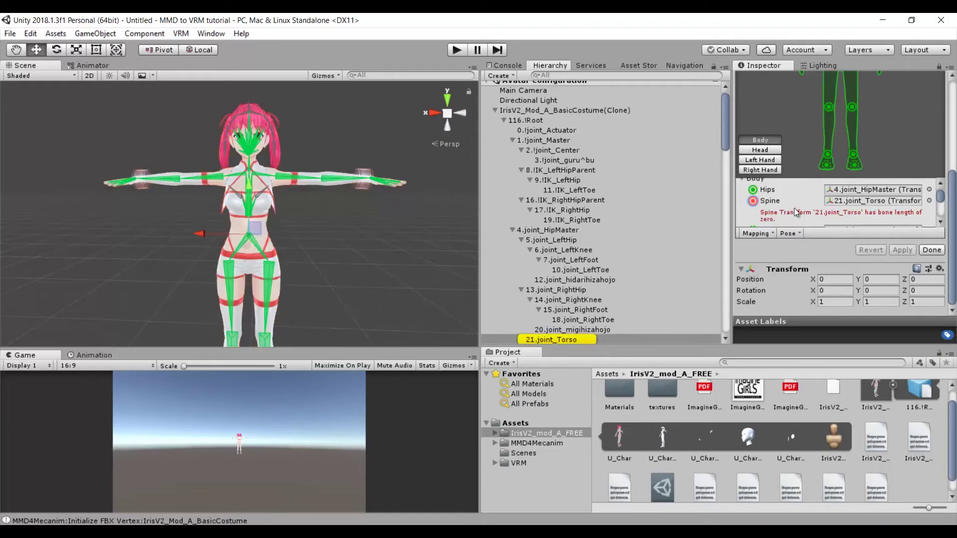
scroll(798, 205, "down", 3)
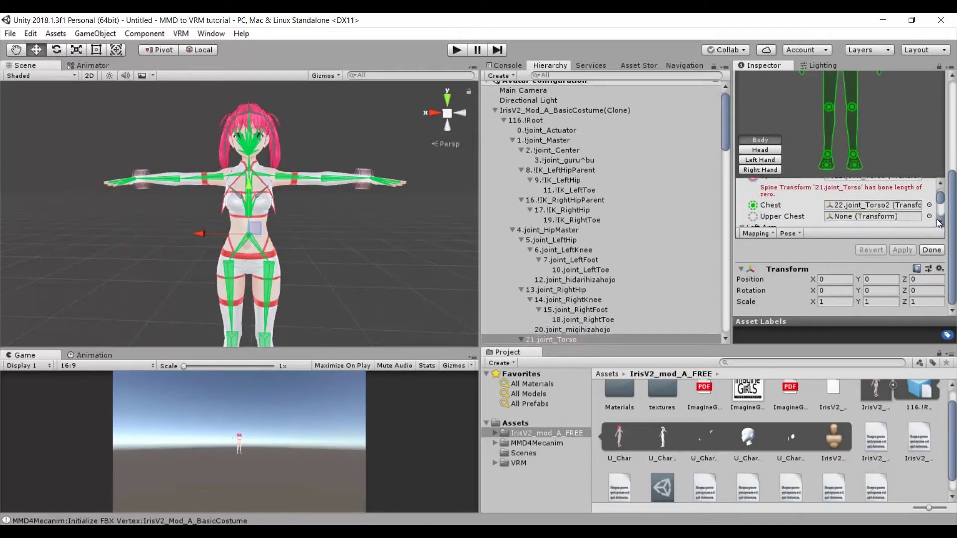
scroll(939, 223, "down", 10)
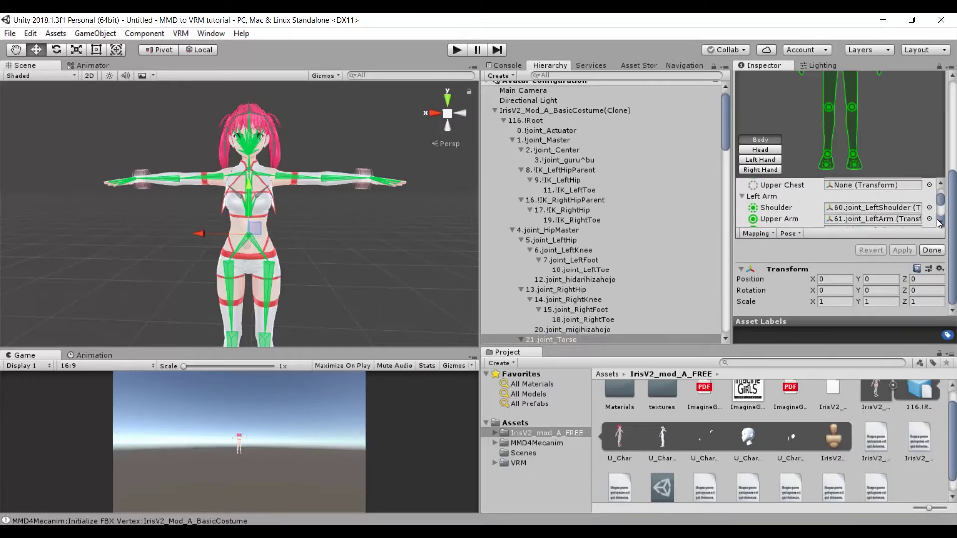
left_click(760, 150)
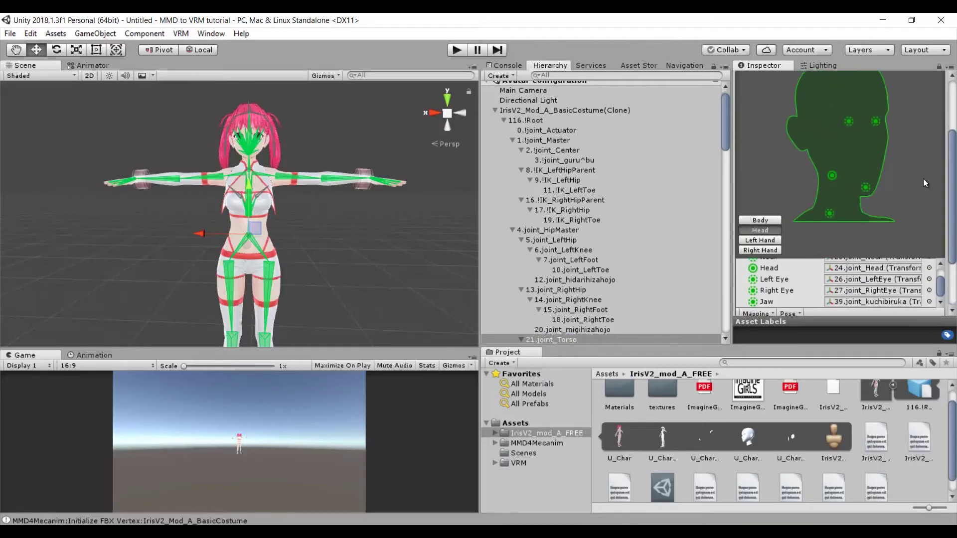
left_click(882, 291)
left_click(760, 240)
left_click(760, 220)
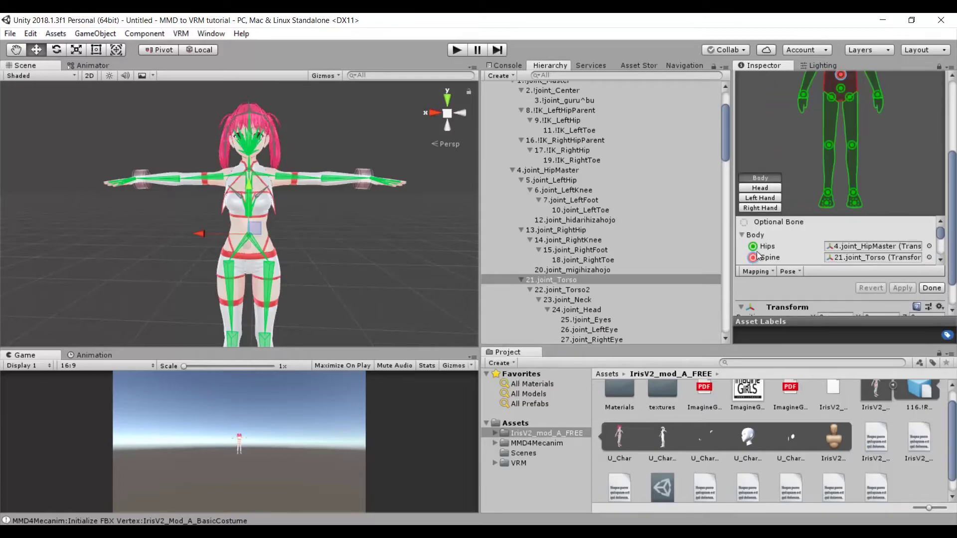
left_click(942, 258)
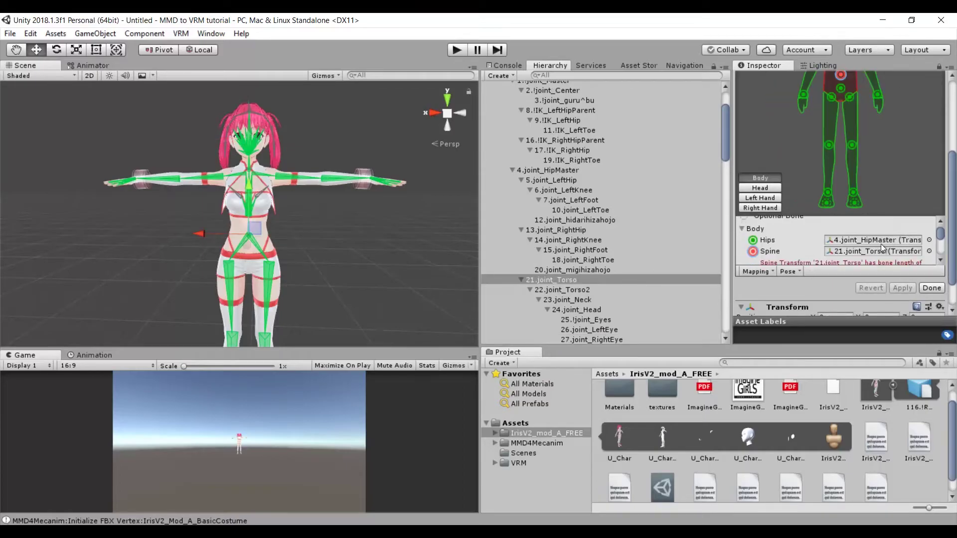
- Assign 21.joint_Torso to the Spine bone and finish avatar configuration
left_click(863, 252)
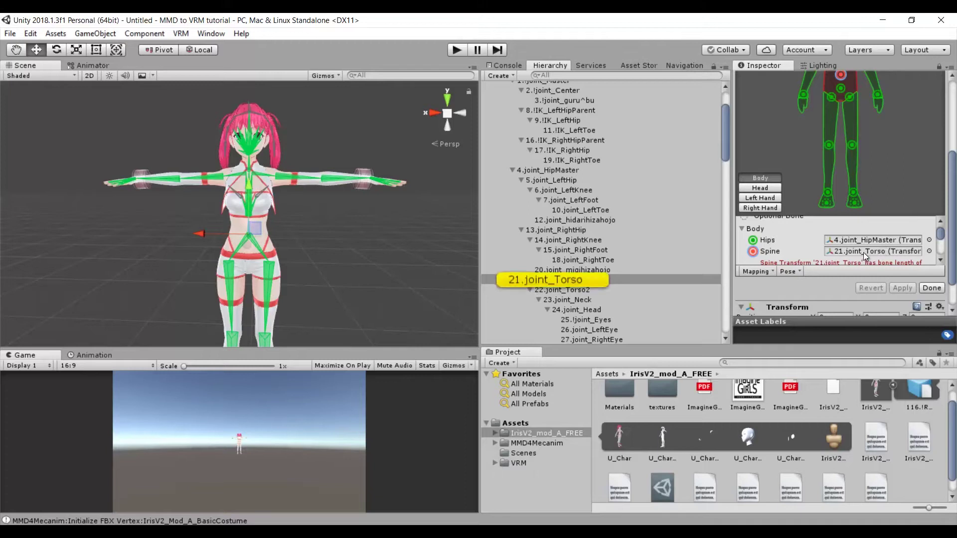
left_click_drag(555, 279, 843, 251)
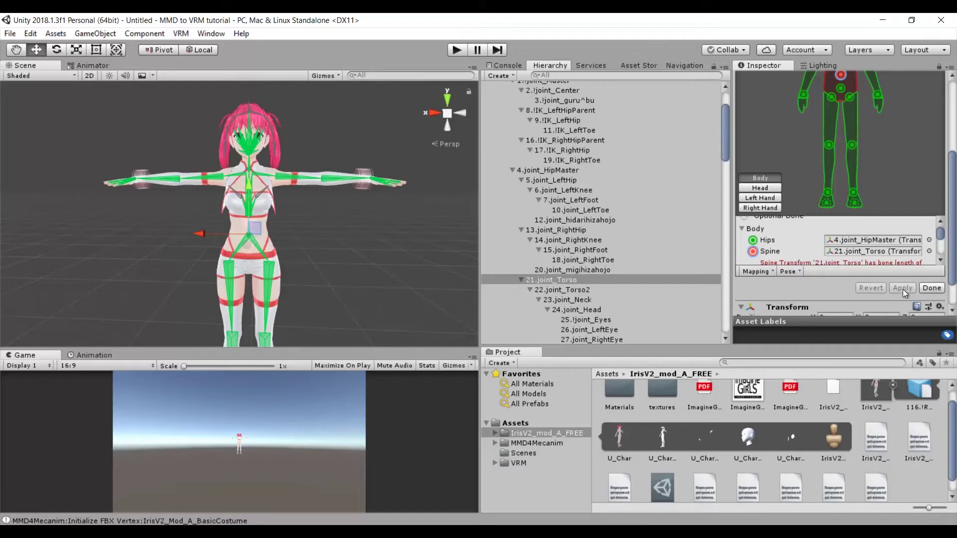
left_click(930, 288)
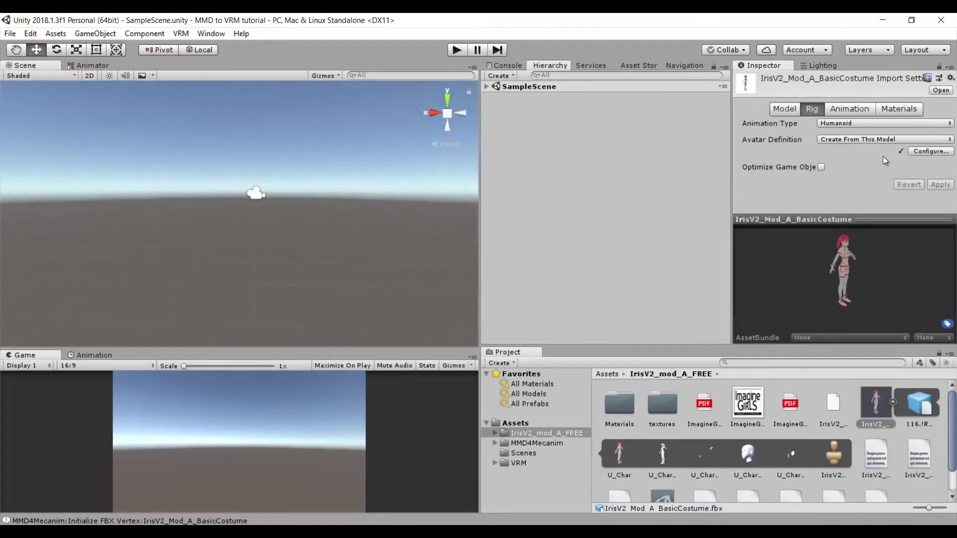
- Expand SampleScene in the Hierarchy and select the ImagineGirls_License_White texture
left_click(487, 87)
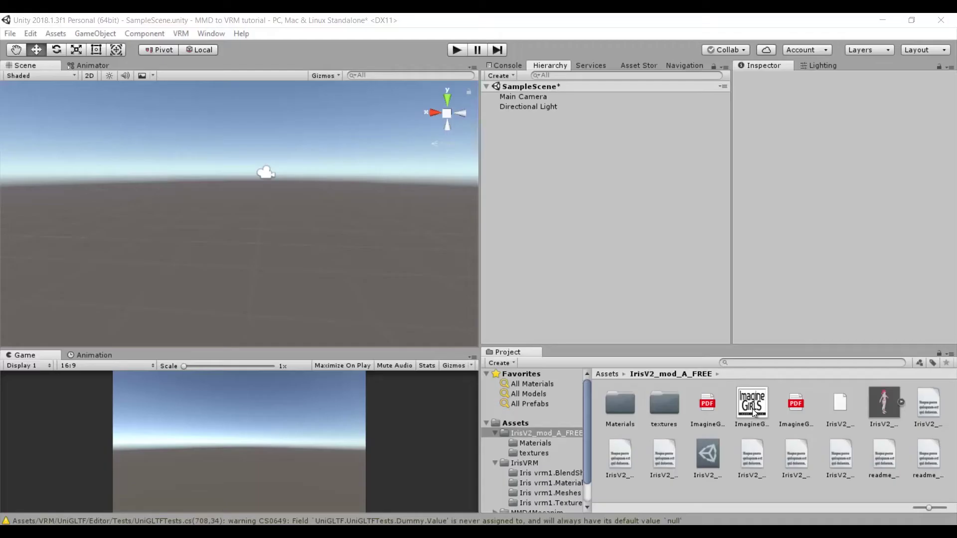
left_click(752, 409)
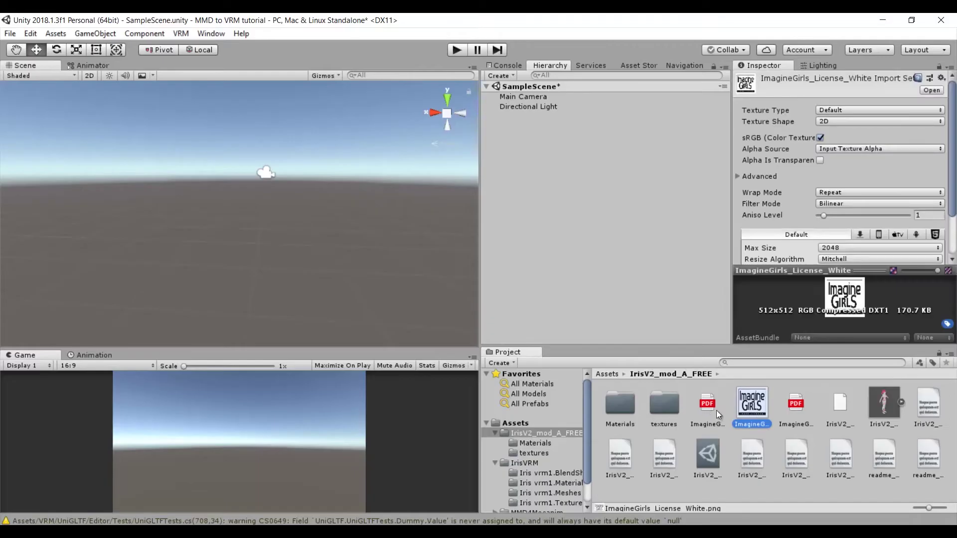
- Drop the IrisV2_Mod_A_BasicCostume model into SampleScene and open its Materials folder
left_click(872, 400)
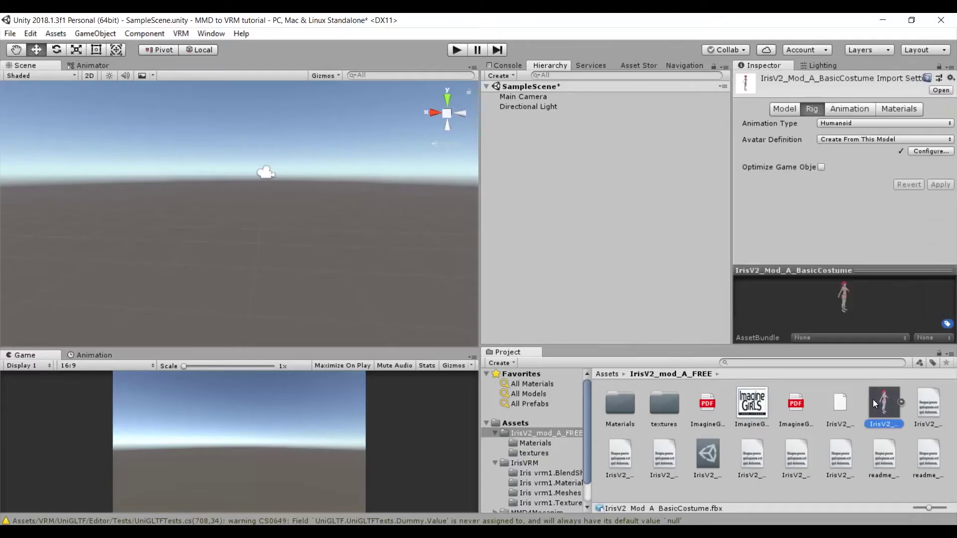
left_click_drag(883, 412, 706, 274)
left_click_drag(626, 216, 626, 215)
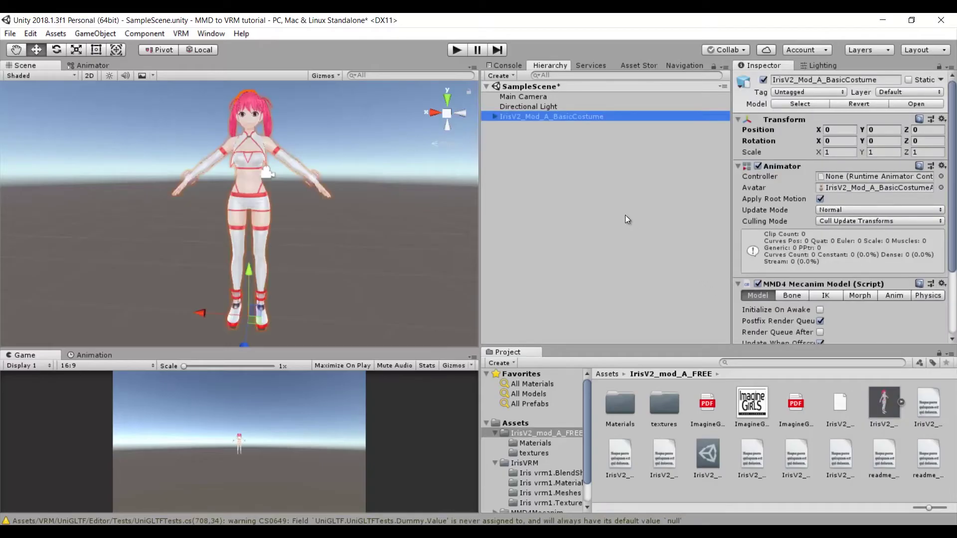
double_click(622, 400)
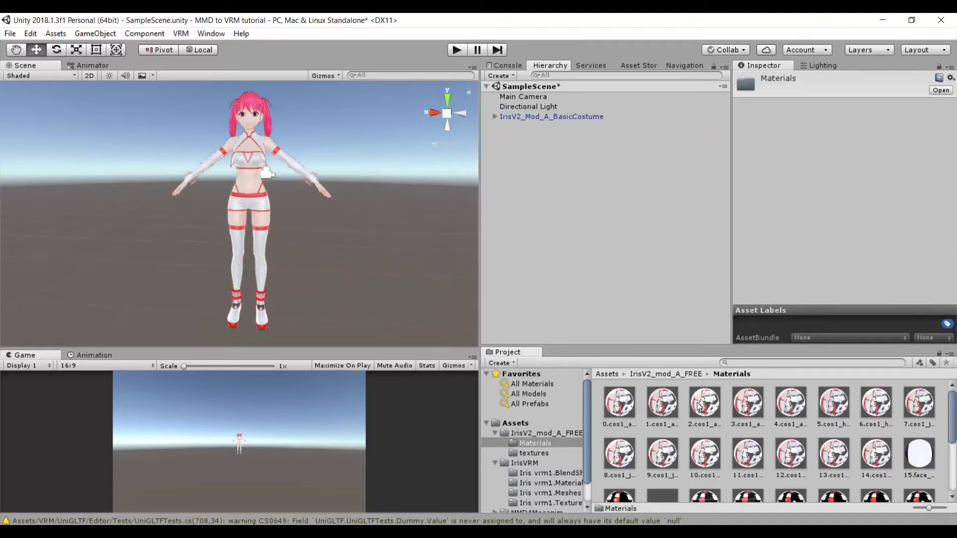
- Switch materials 0 through 14 to the VRM/MToon shader
left_click(622, 404)
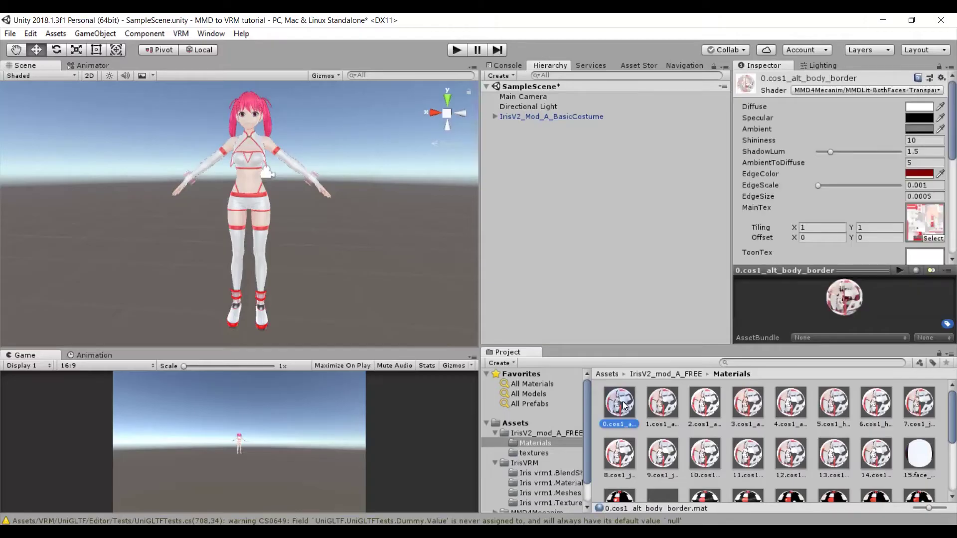
scroll(623, 405, "down", 1)
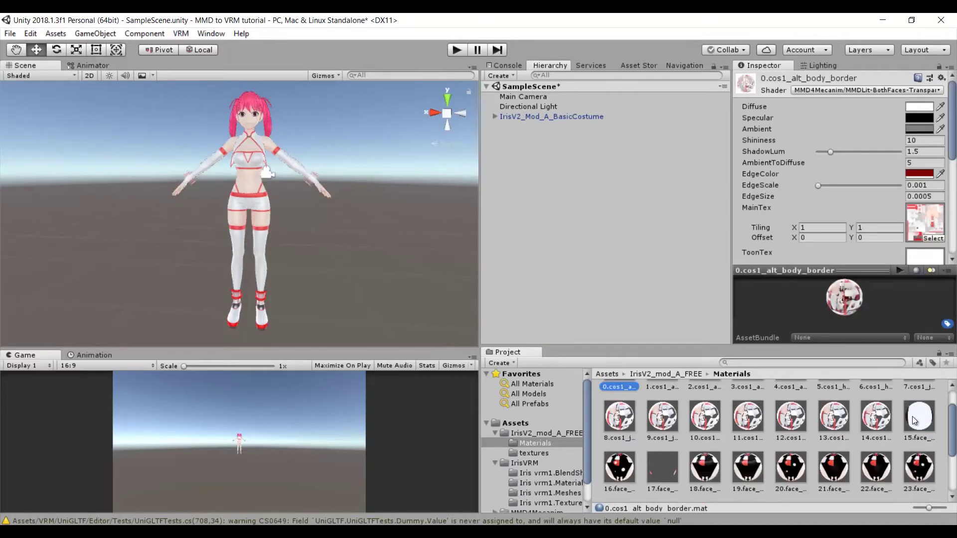
left_click(875, 416, "shift")
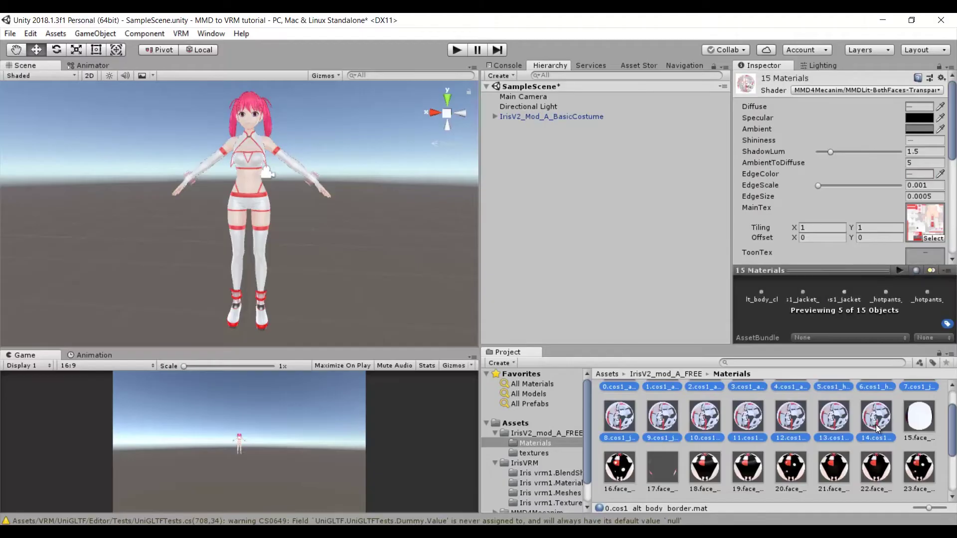
left_click(821, 91)
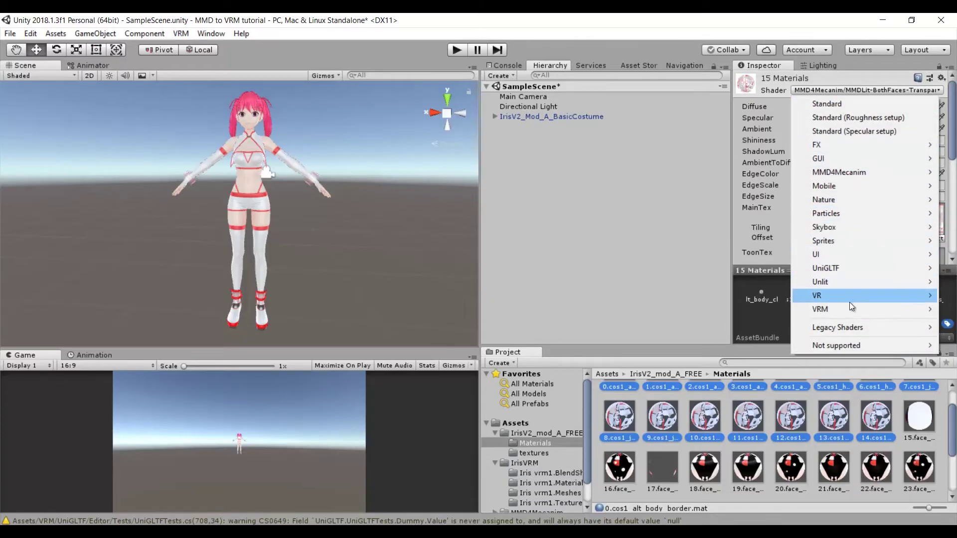
mouse_move(848, 306)
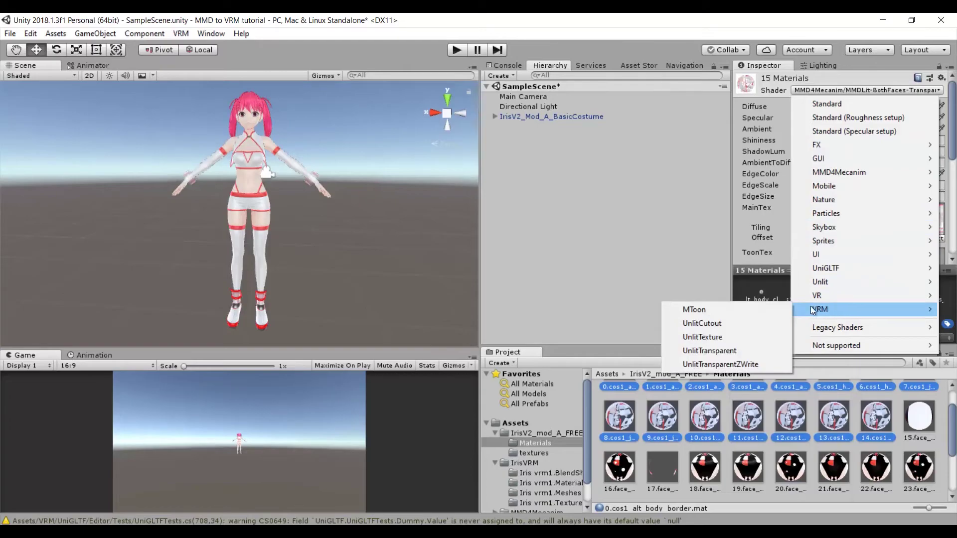
left_click(774, 309)
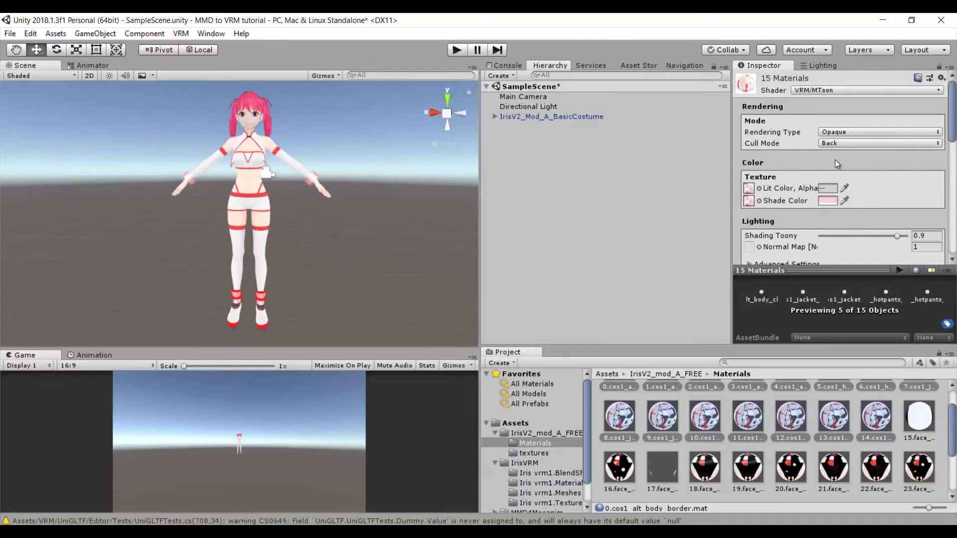
- Review the MToon settings, then select the 15.face_eye_pupil_mucous material
scroll(776, 175, "down", 10)
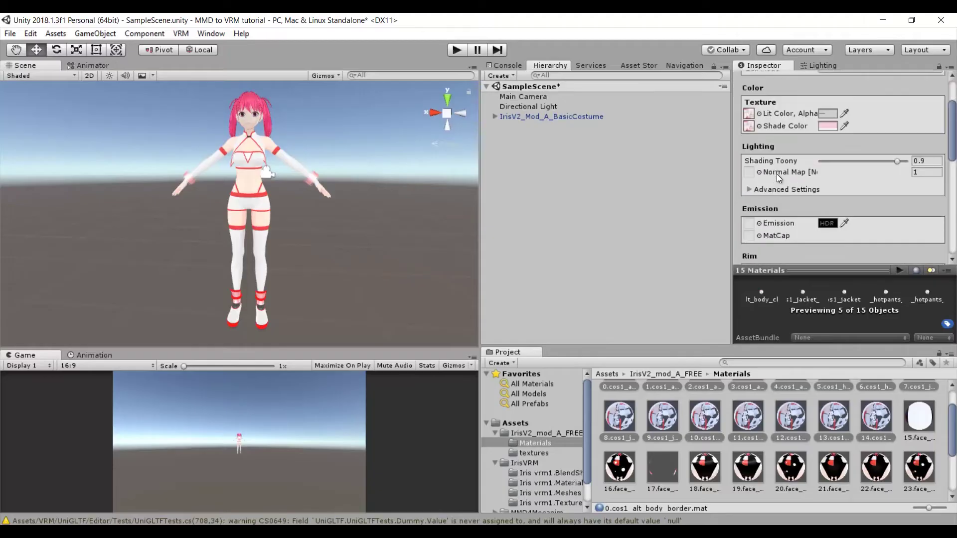
scroll(777, 174, "down", 6)
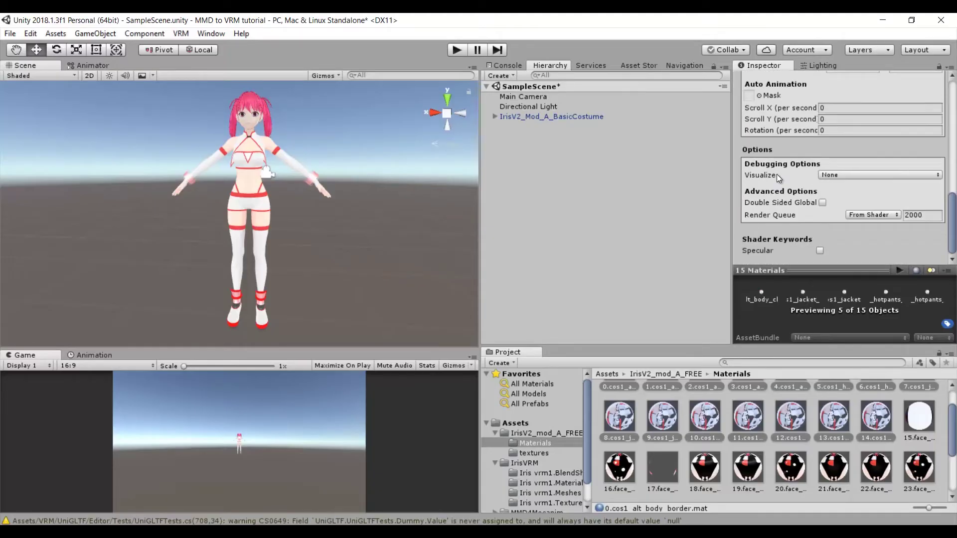
scroll(777, 175, "up", 12)
scroll(777, 175, "up", 4)
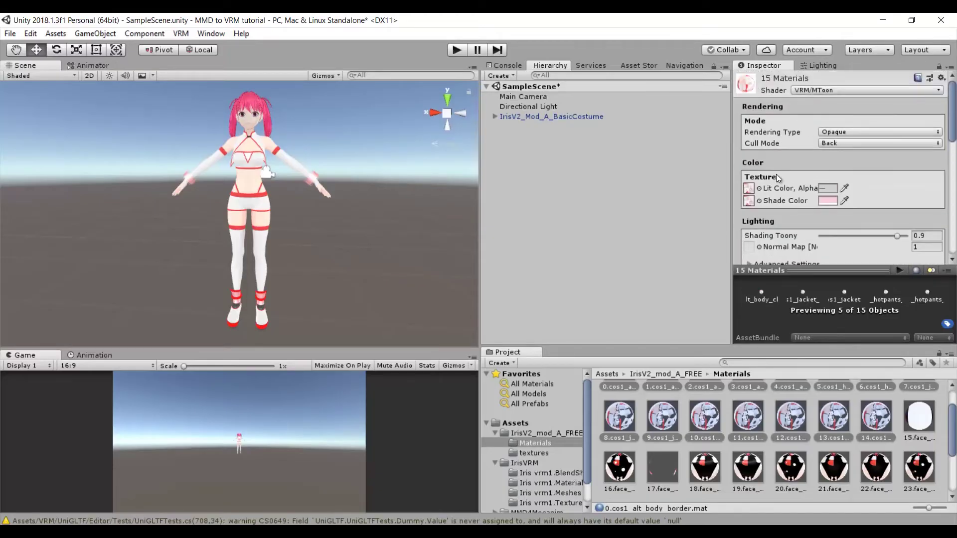
left_click(922, 418)
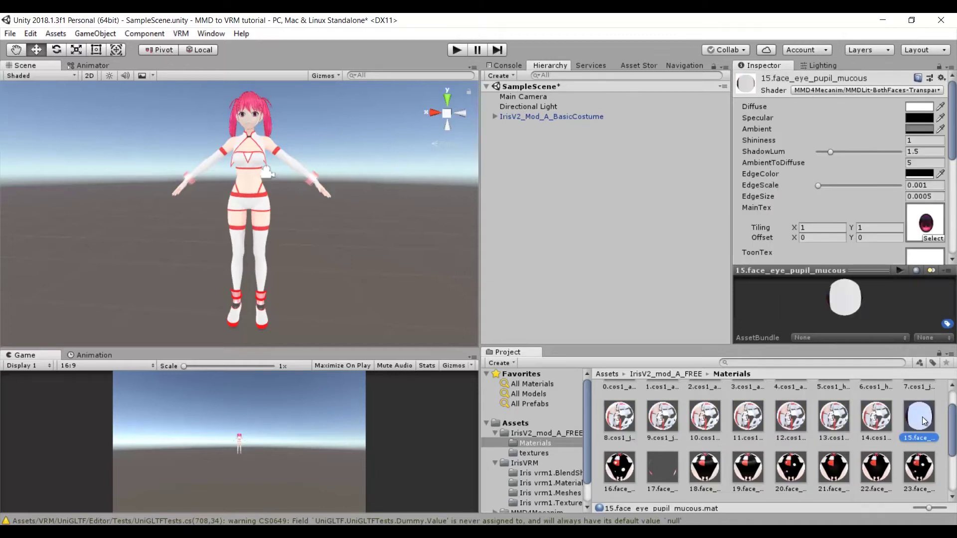
- Give materials 15.face through 23.face the VRM/MToon shader with Cutout rendering type
left_click(925, 475, "shift")
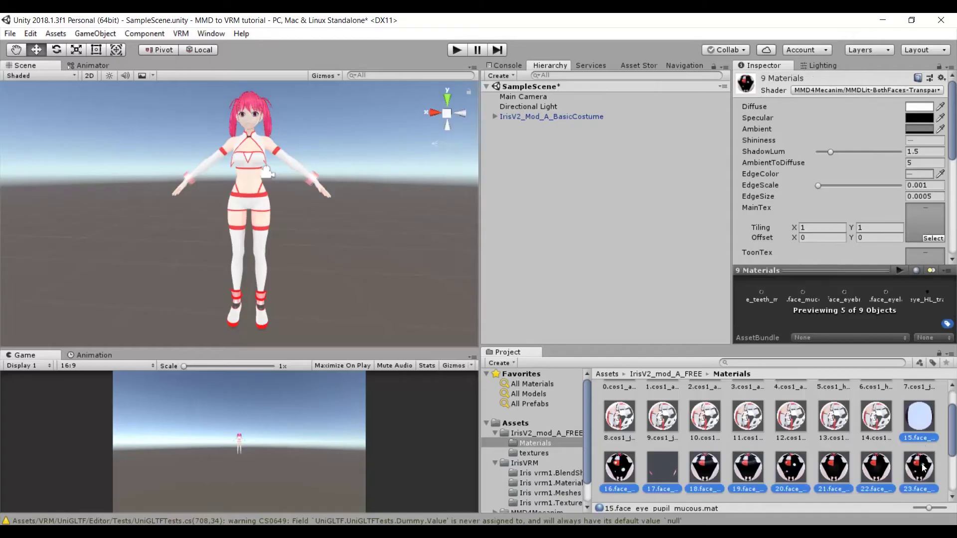
left_click(819, 91)
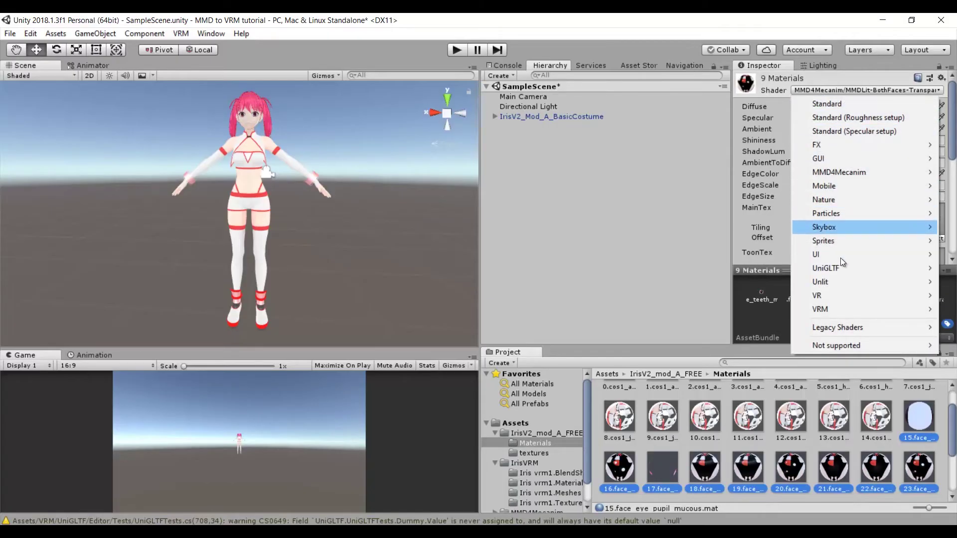
mouse_move(836, 310)
left_click(761, 306)
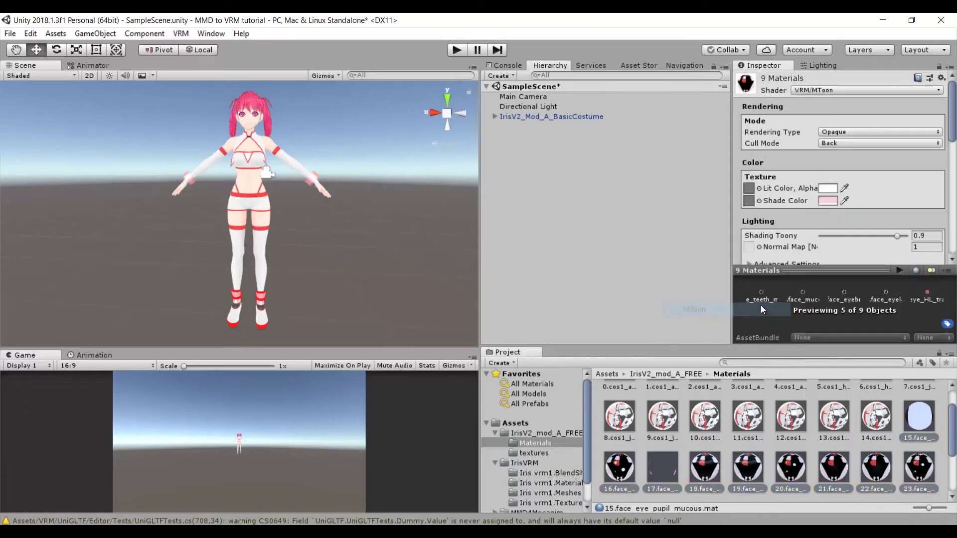
scroll(249, 147, "up", 6)
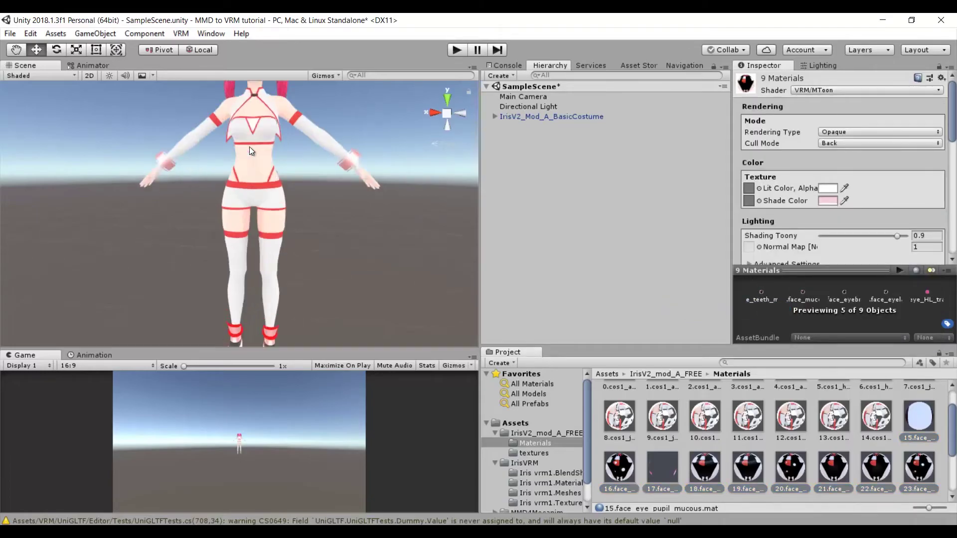
middle_click_drag(266, 145, 339, 278)
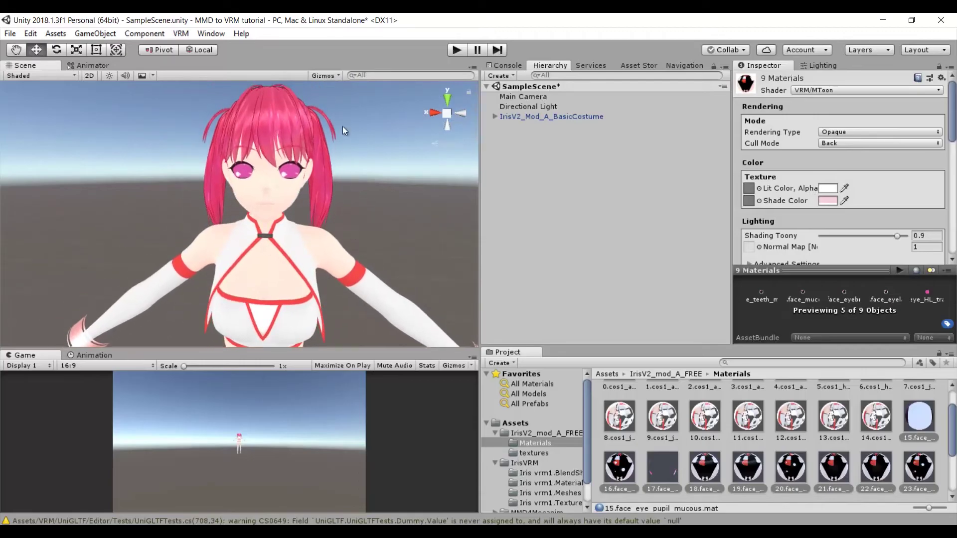
left_click(859, 133)
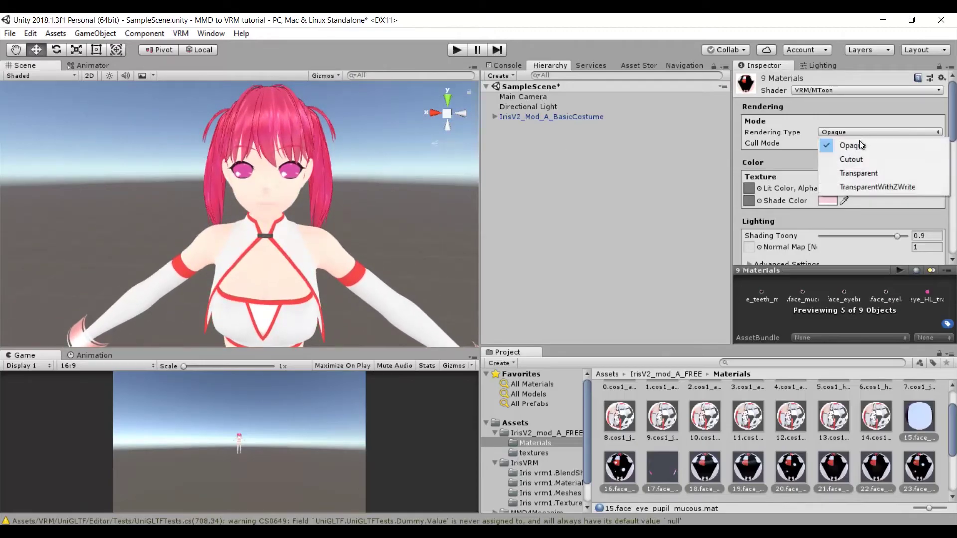
left_click(857, 159)
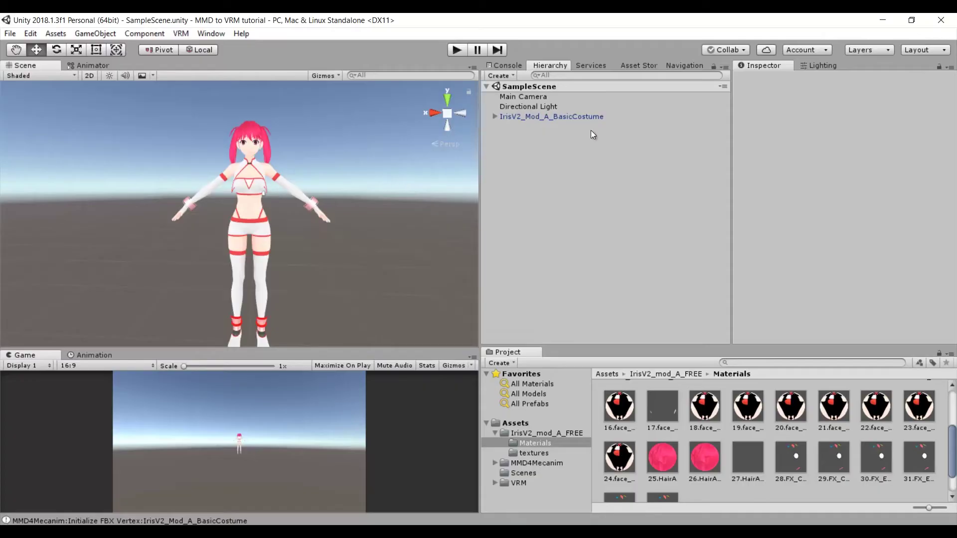
- Select IrisV2_Mod_A_BasicCostume in the Hierarchy
left_click(547, 118)
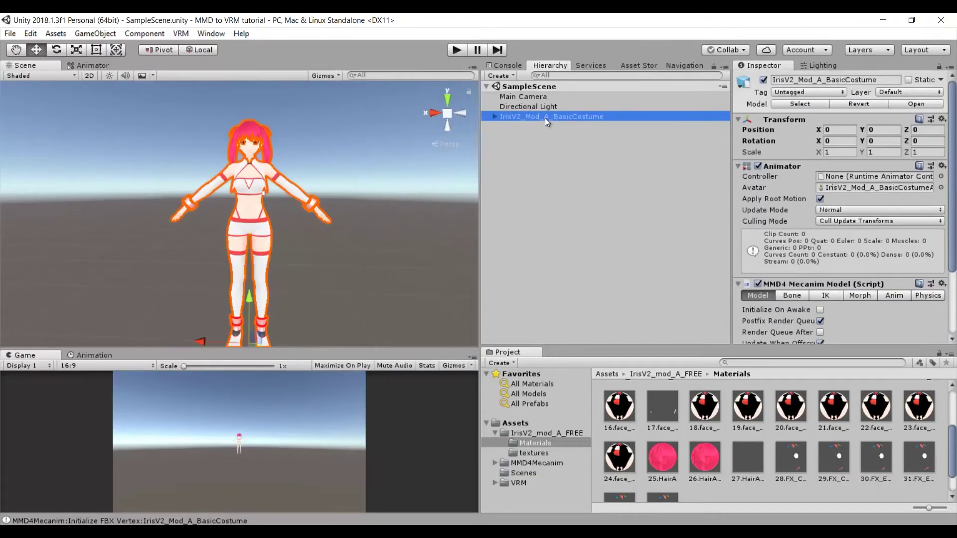
- Start the UniVRM humanoid export, enter the author's name and untick Use Experimental Export
left_click(182, 33)
mouse_move(214, 82)
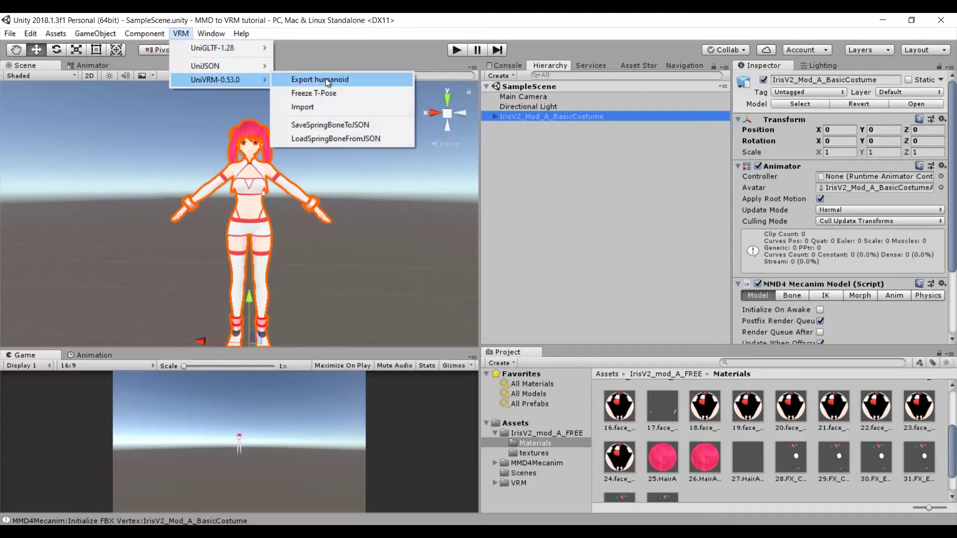
left_click(325, 80)
left_click(199, 97)
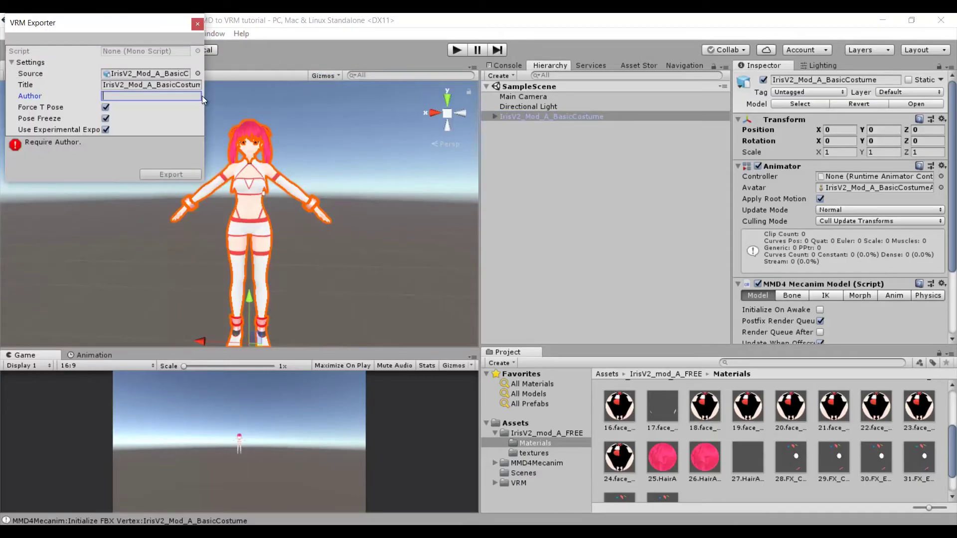
type("Kai")
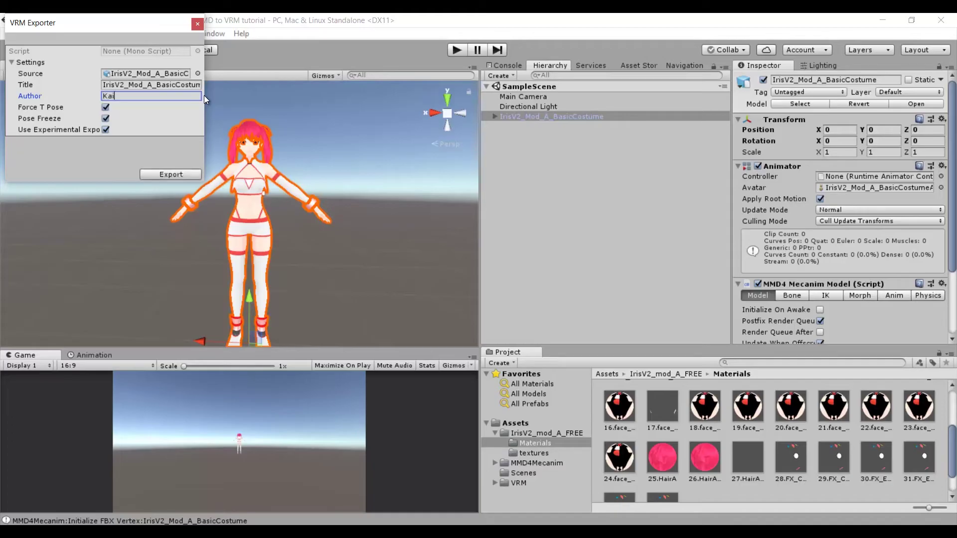
type("fuji")
key("BackSpace")
left_click(106, 129)
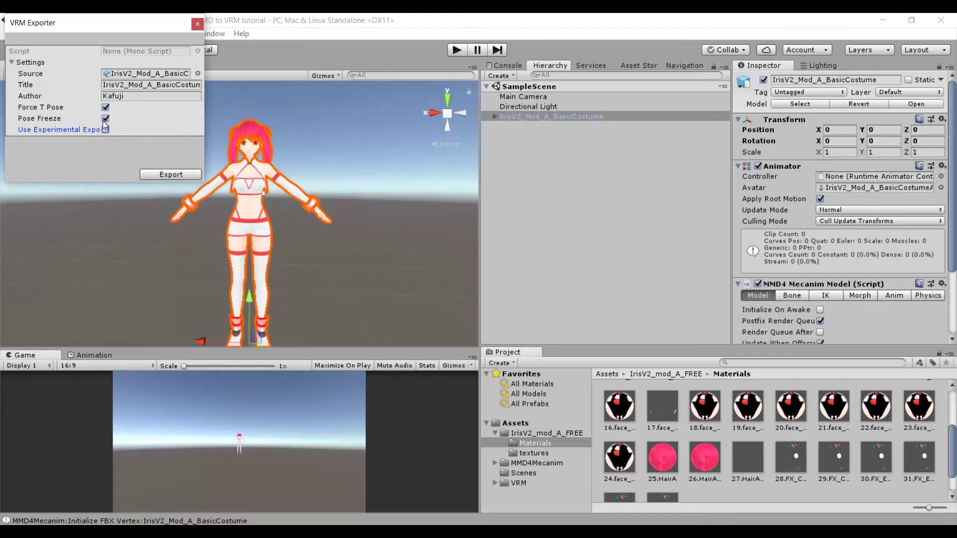
- Export and save the file as 'Iris vrm' in the PMX 2 VRM folder
left_click(181, 175)
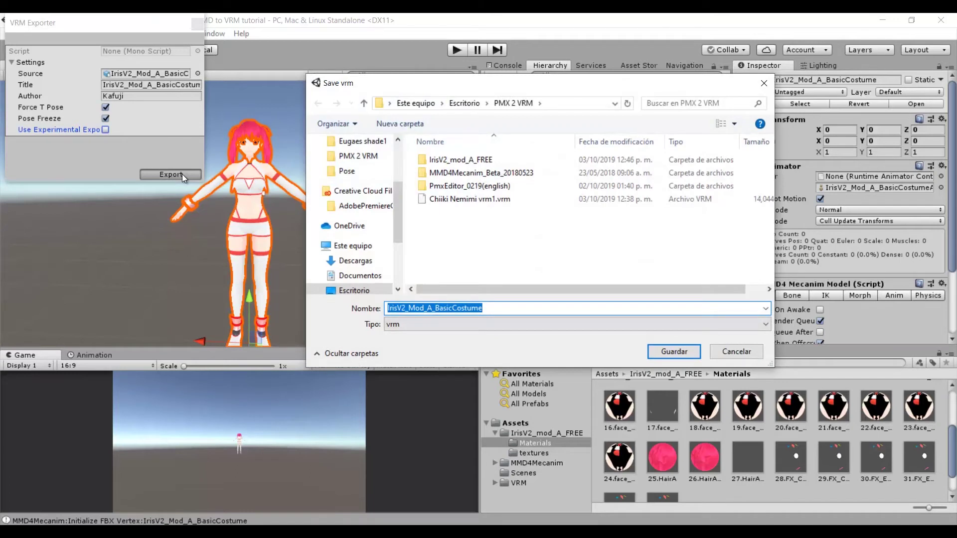
left_click_drag(528, 307, 403, 309)
key("BackSpace")
key("BackSpace")
type("vrm1")
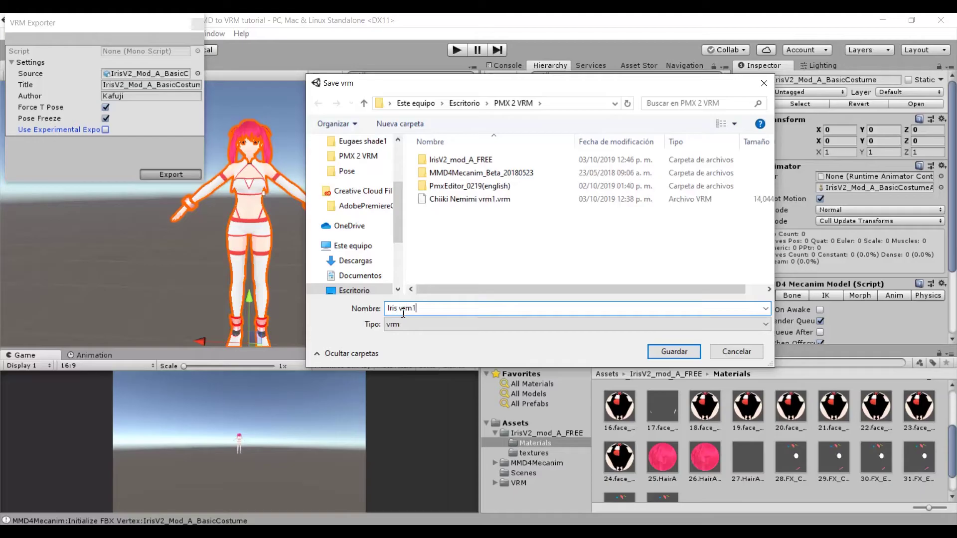
key("Return")
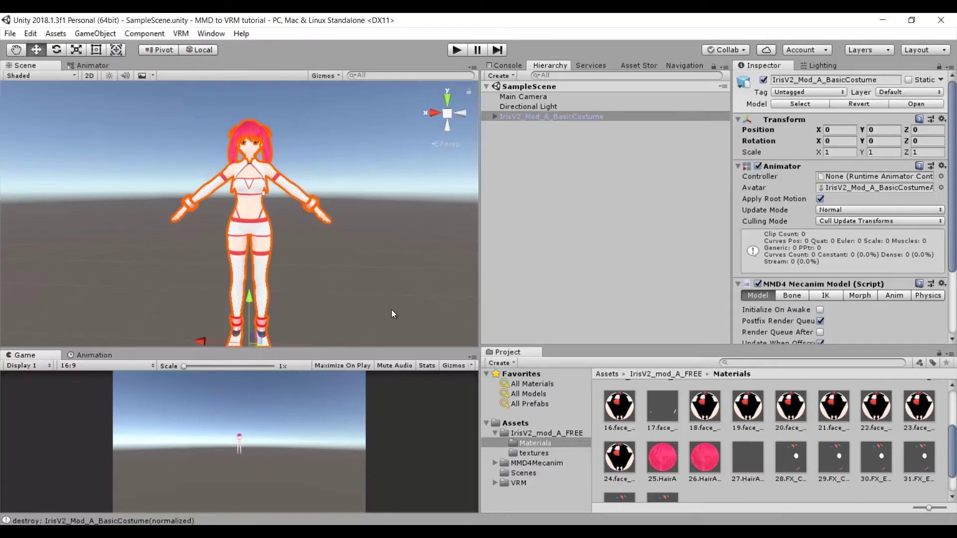
left_click(535, 242)
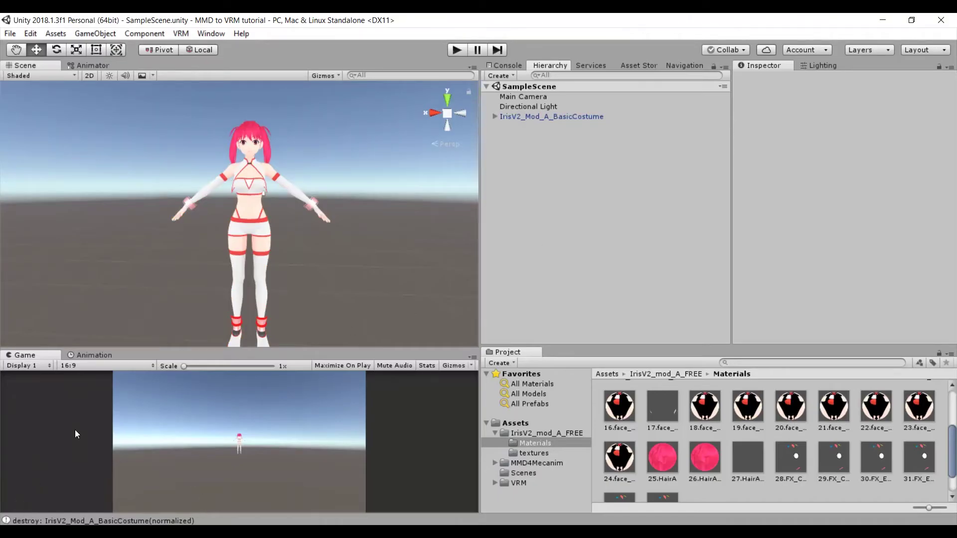
left_click(555, 118)
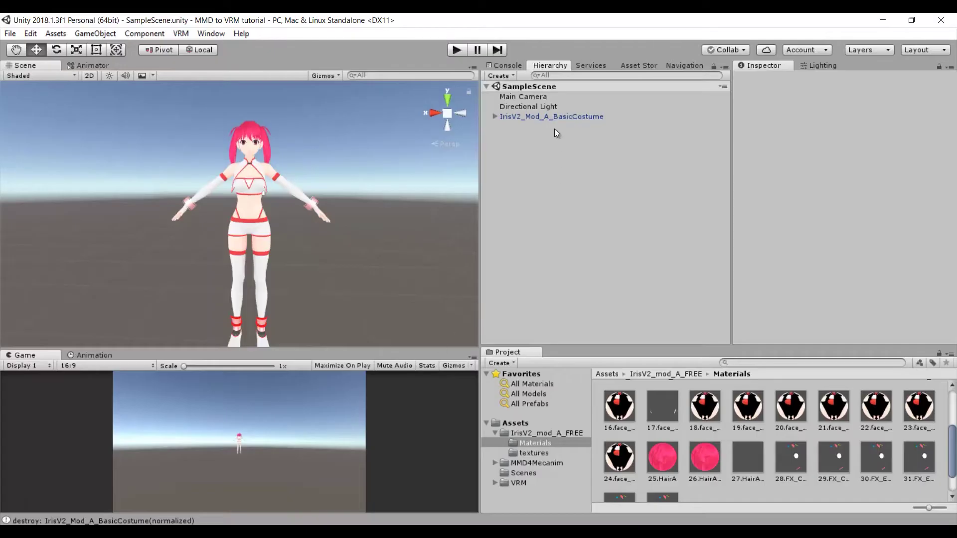
left_click(558, 117)
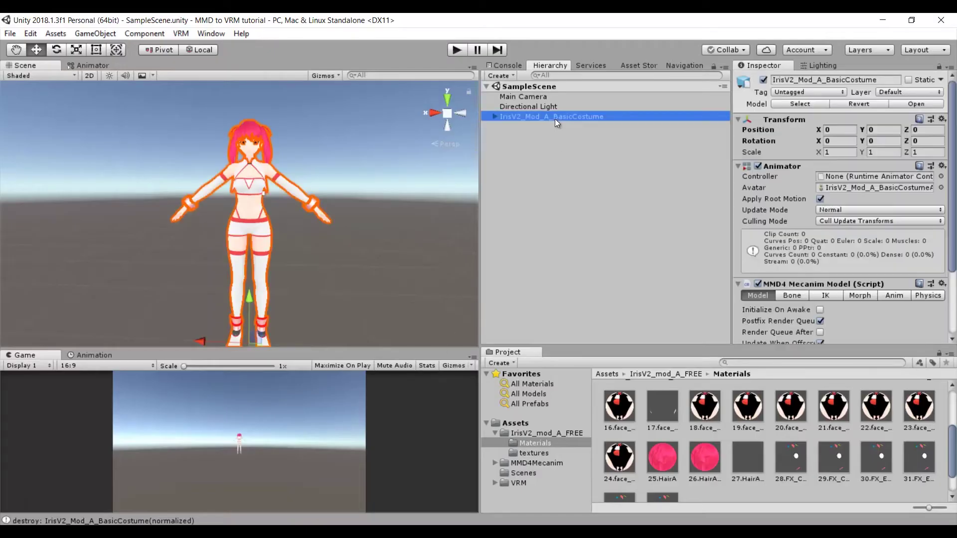
- Delete the character from the scene, then create and open an IrisVRM folder in Assets
key("Delete")
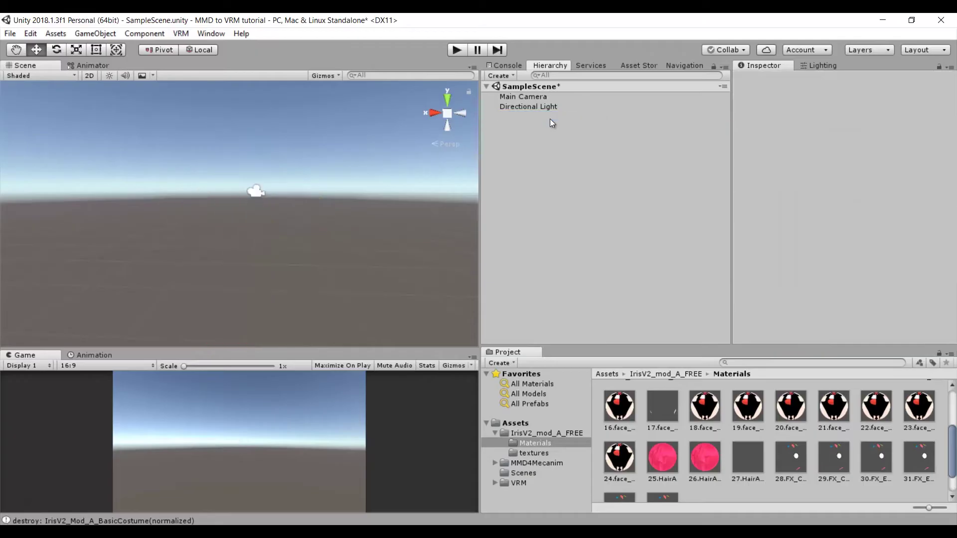
left_click(608, 374)
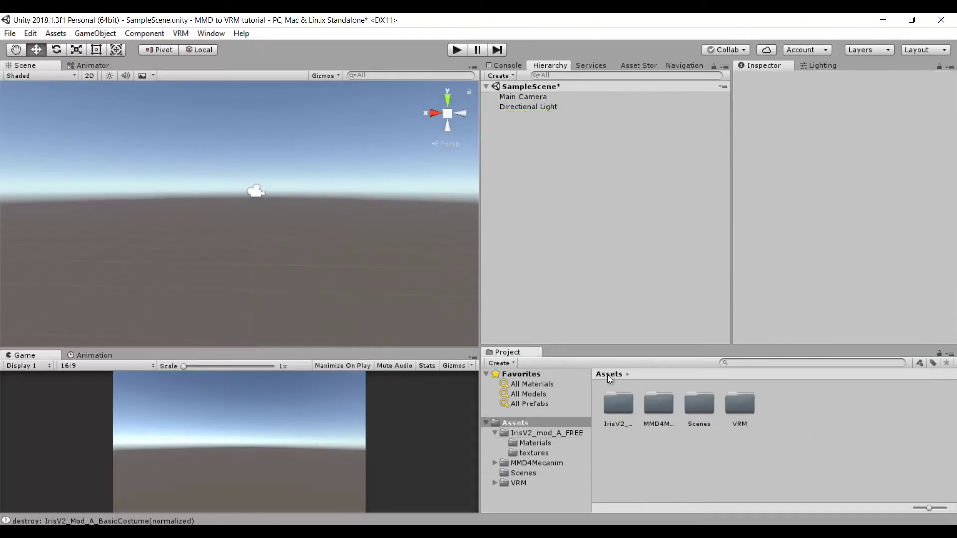
right_click(686, 465)
mouse_move(745, 209)
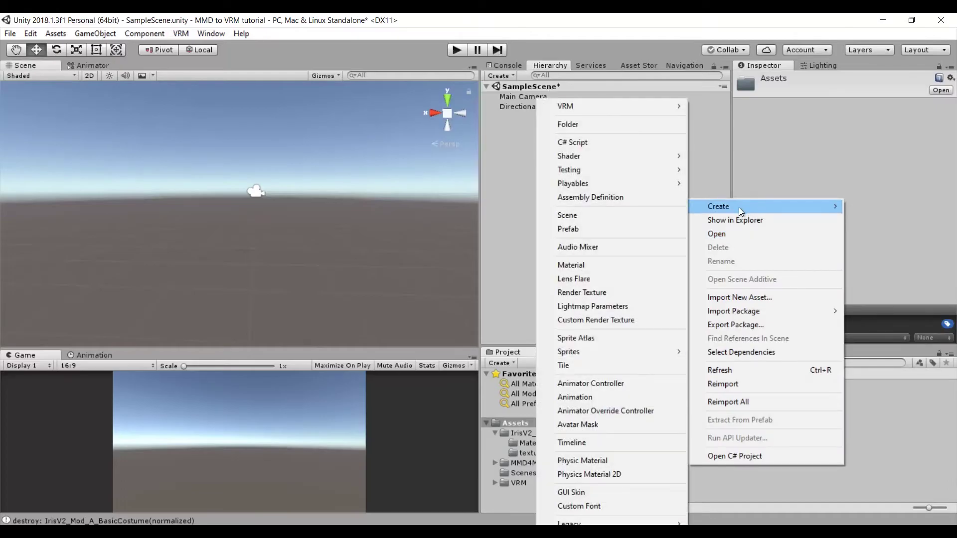
left_click(611, 125)
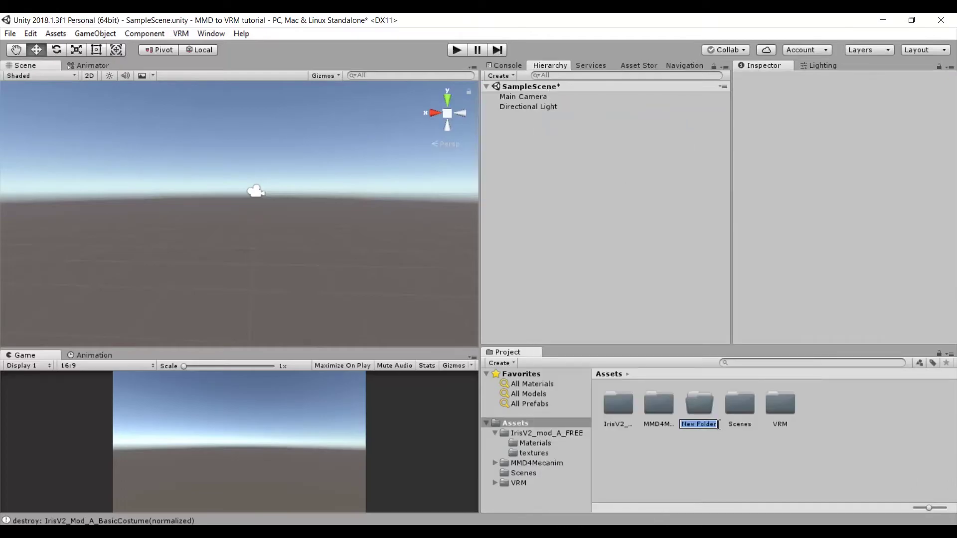
type("IrisVRM")
key("Return")
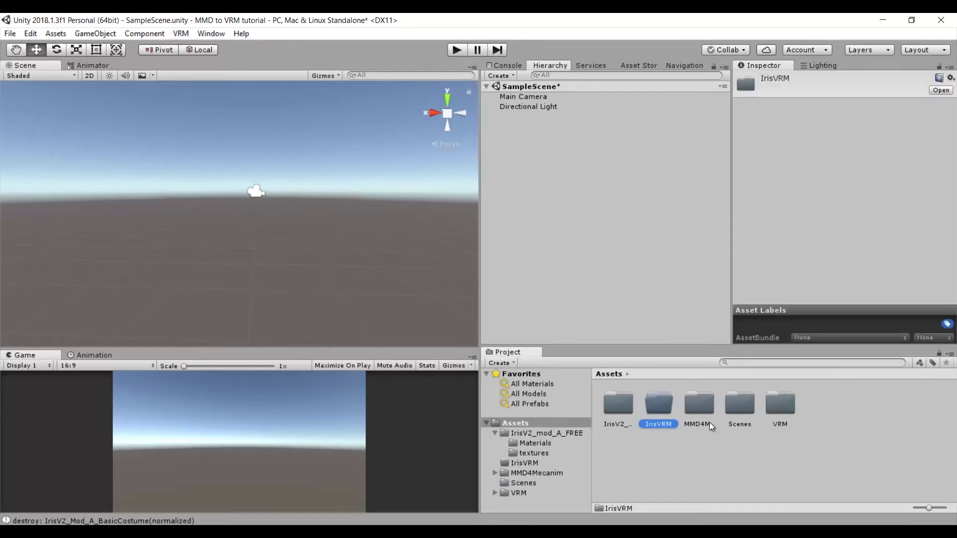
double_click(665, 405)
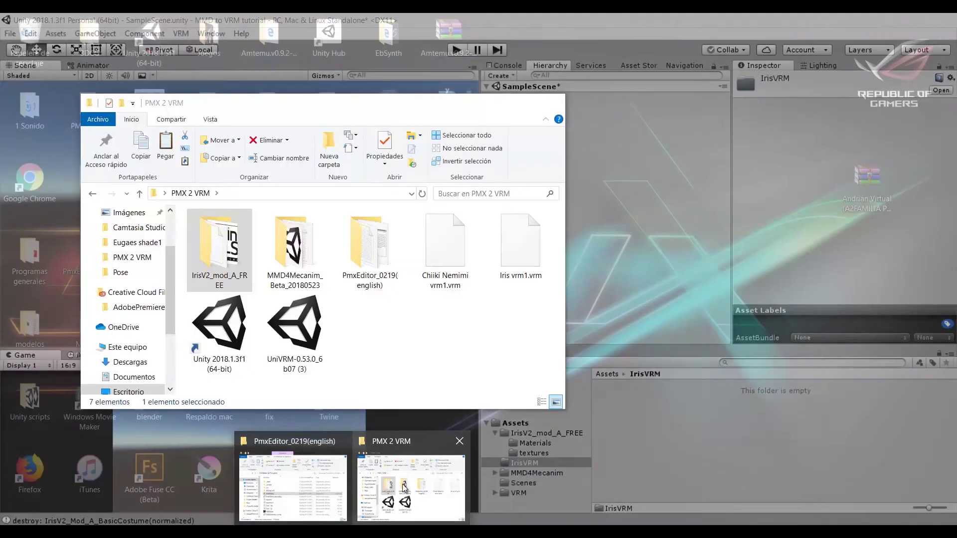
- Drag Iris vrm1.vrm from the PMX 2 VRM folder into Unity's IrisVRM folder and accept the import
left_click(403, 476)
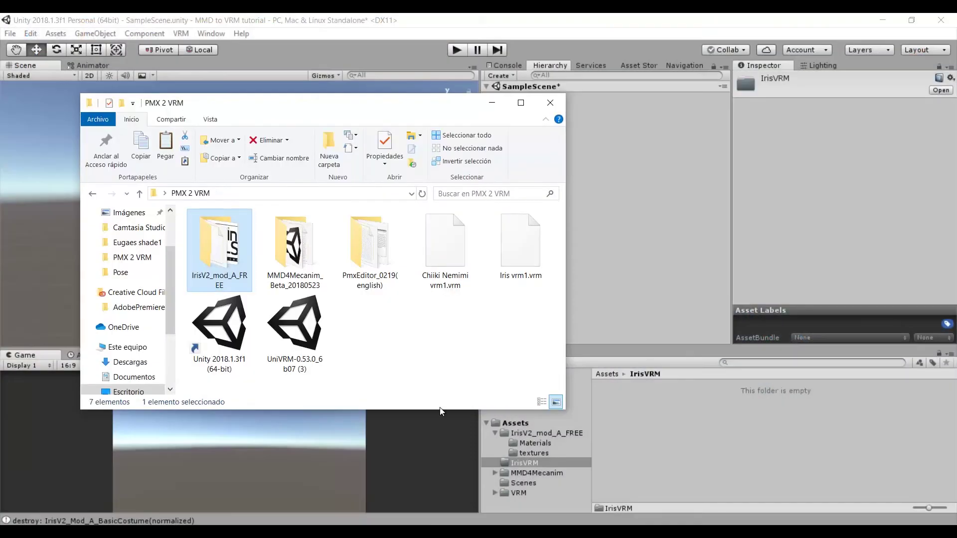
left_click(530, 256)
left_click_drag(521, 240, 684, 423)
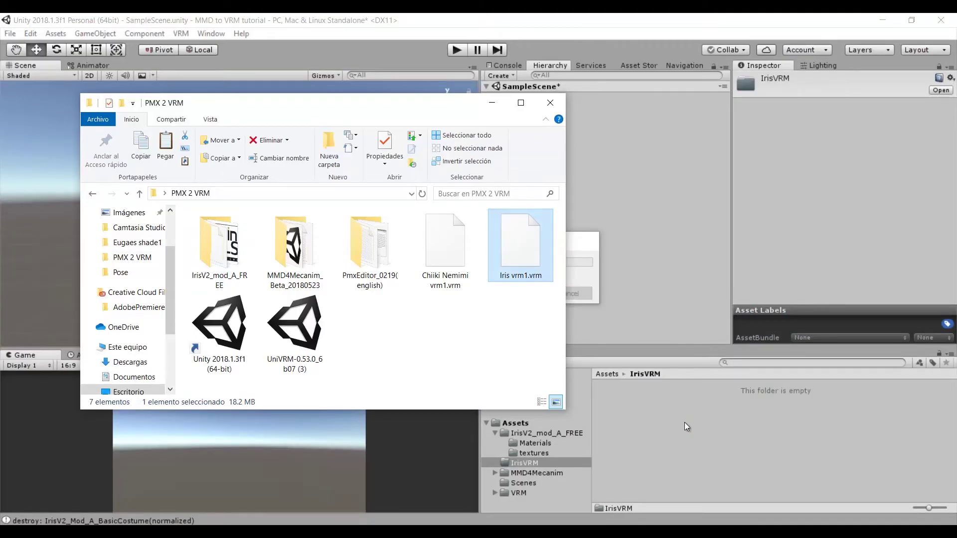
left_click(692, 454)
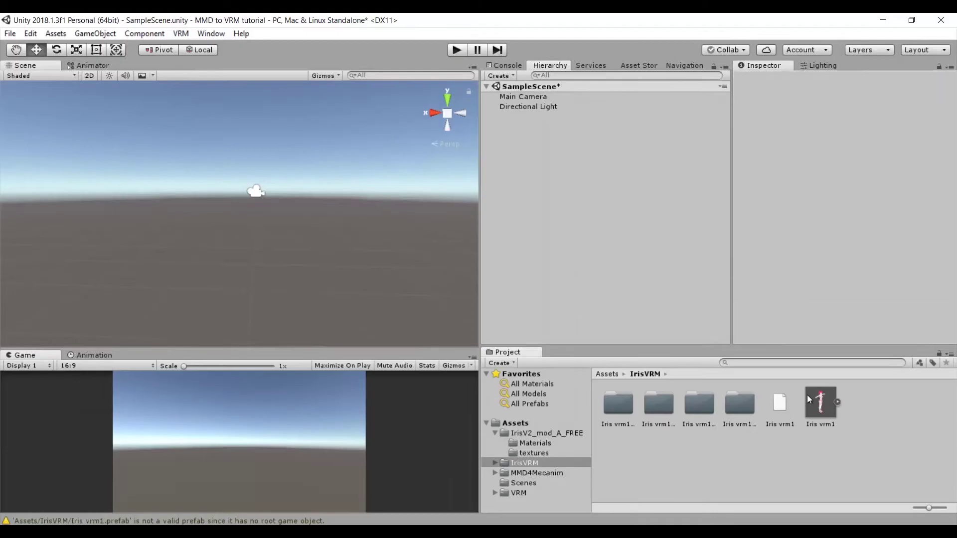
- Place the Iris vrm1 prefab in SampleScene and frame the character's head
left_click(808, 397)
left_click_drag(833, 414, 605, 187)
left_click(288, 241)
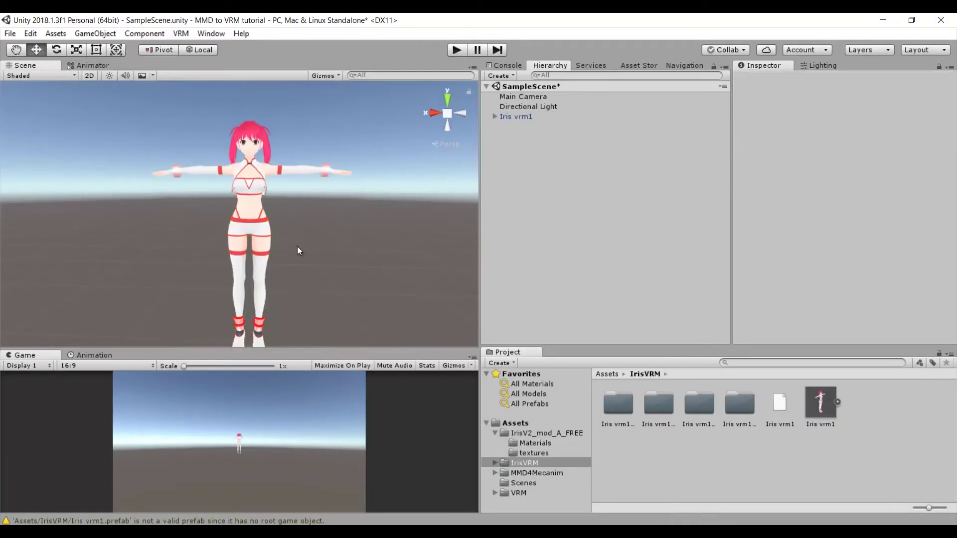
scroll(297, 246, "up", 5)
middle_click_drag(320, 143, 323, 227)
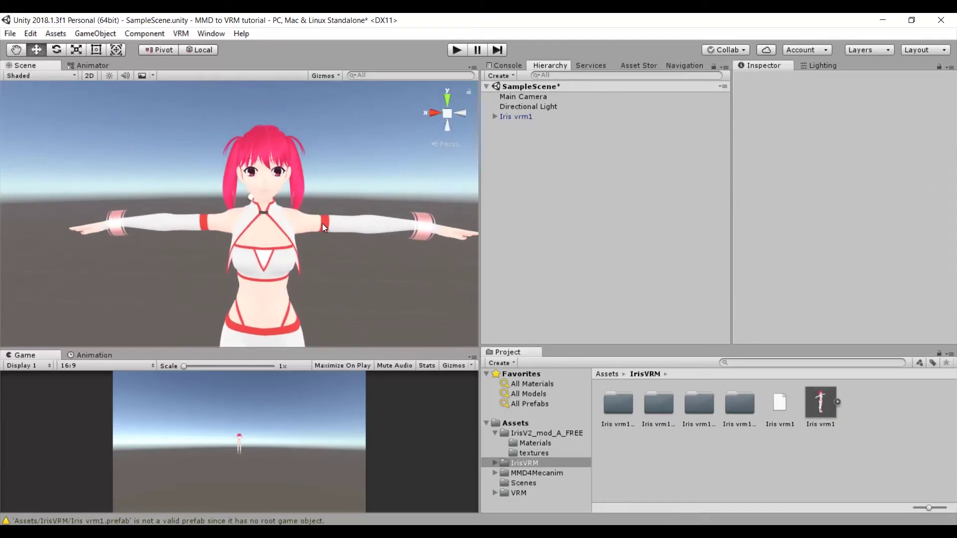
- Review the character's VRM Meta, License and VRM Blend Shape Proxy settings in the Inspector
left_click(523, 115)
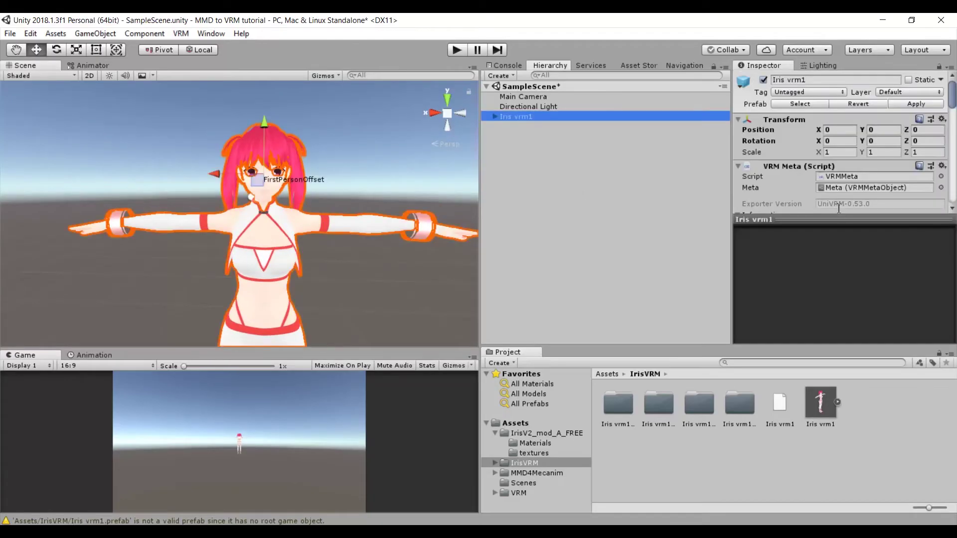
scroll(812, 157, "down", 3)
scroll(812, 158, "down", 4)
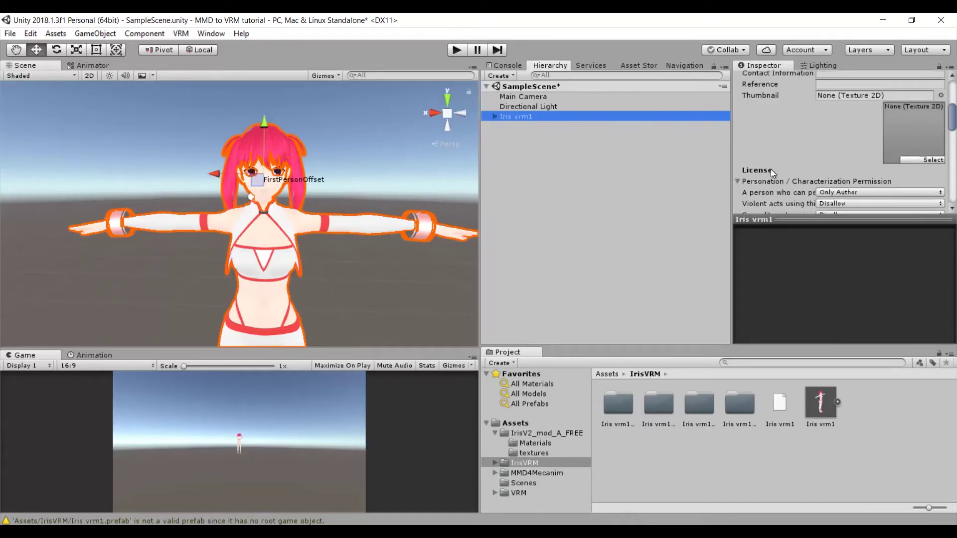
scroll(770, 167, "down", 3)
scroll(810, 163, "up", 6)
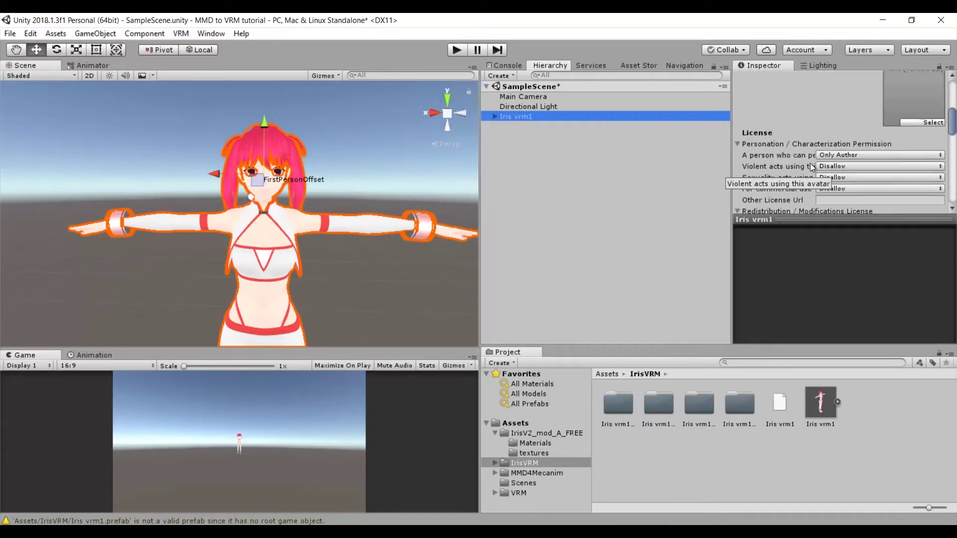
scroll(810, 163, "down", 5)
scroll(809, 163, "down", 5)
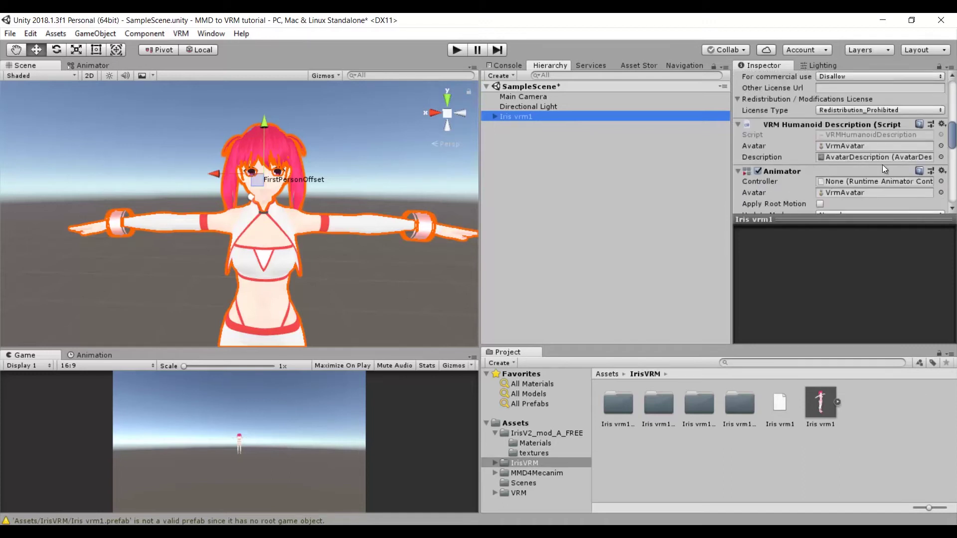
scroll(882, 165, "down", 6)
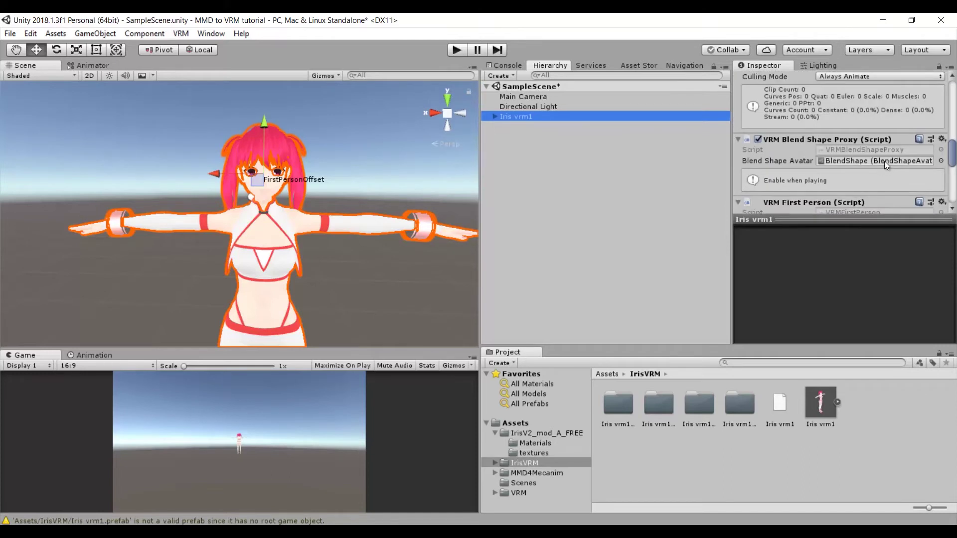
left_click(884, 161)
- In the A clip, raise U_Char_2's 0.あ shape to 100
left_click(621, 407)
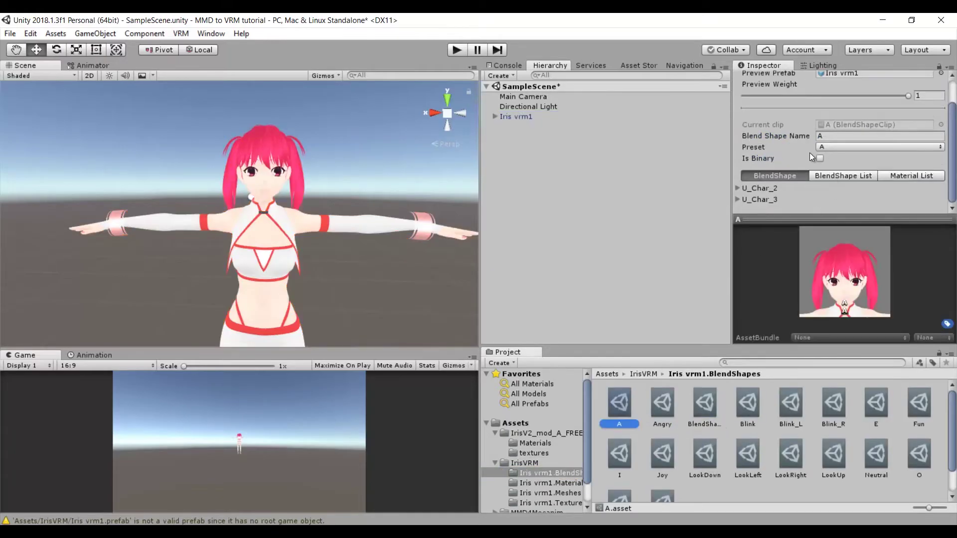
left_click(738, 189)
scroll(773, 163, "down", 5)
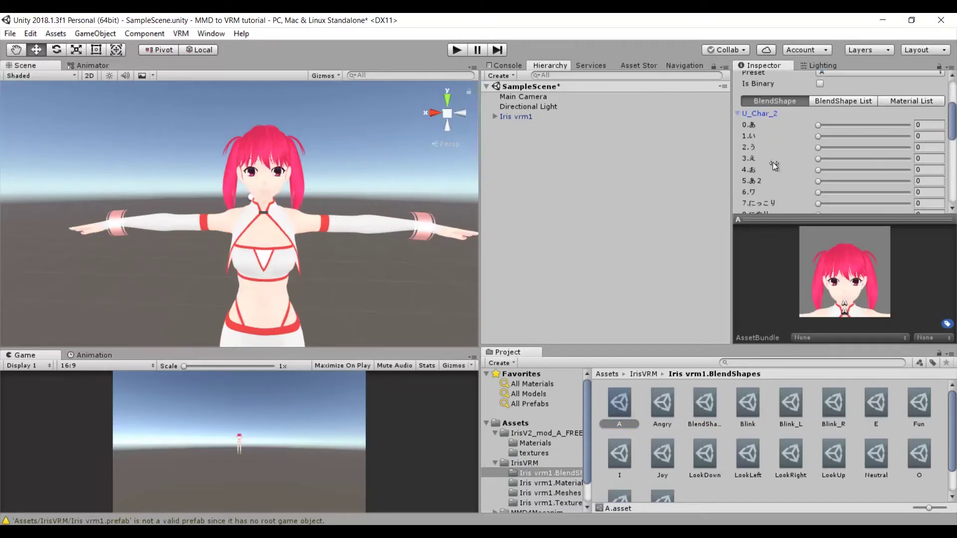
left_click_drag(818, 125, 889, 119)
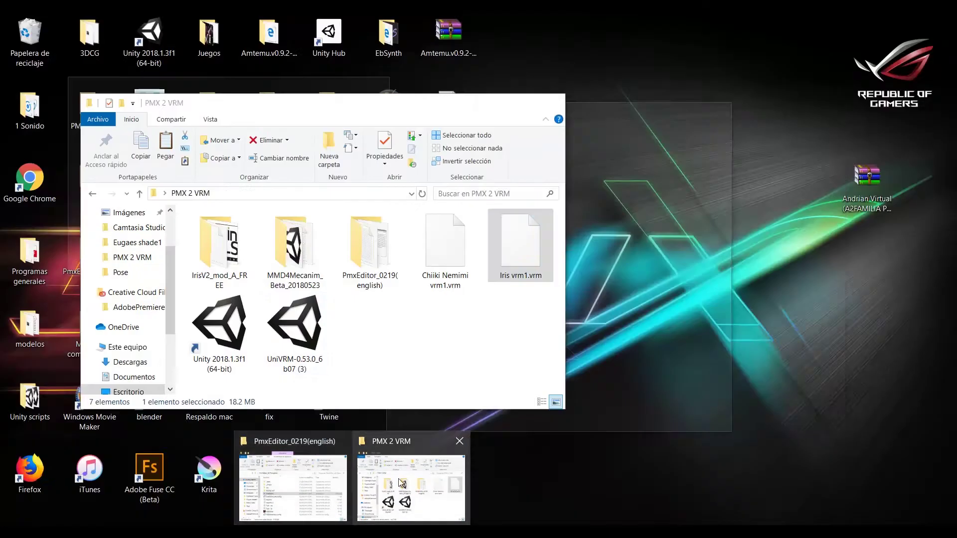
- Open IrisV2_Mod_A_BasicCostume.pmx in PMX Editor and check morphs 0 and 1 in the Morph list
left_click(414, 476)
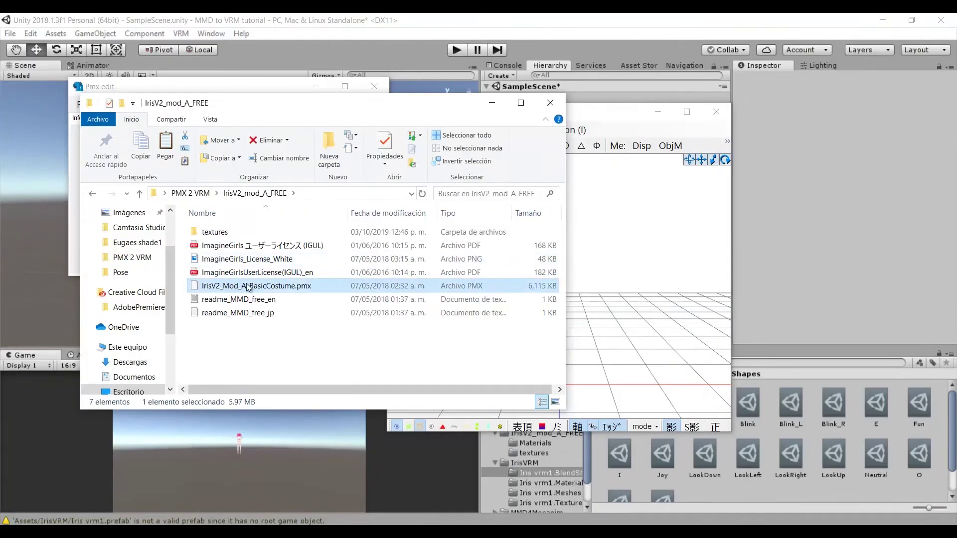
double_click(248, 285)
left_click(223, 118)
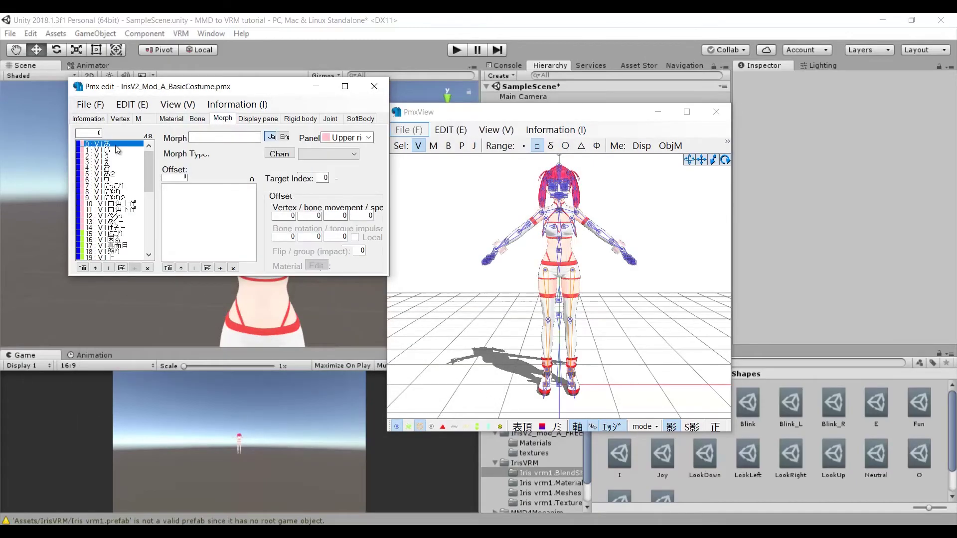
left_click(115, 145)
left_click(200, 139)
key("Down")
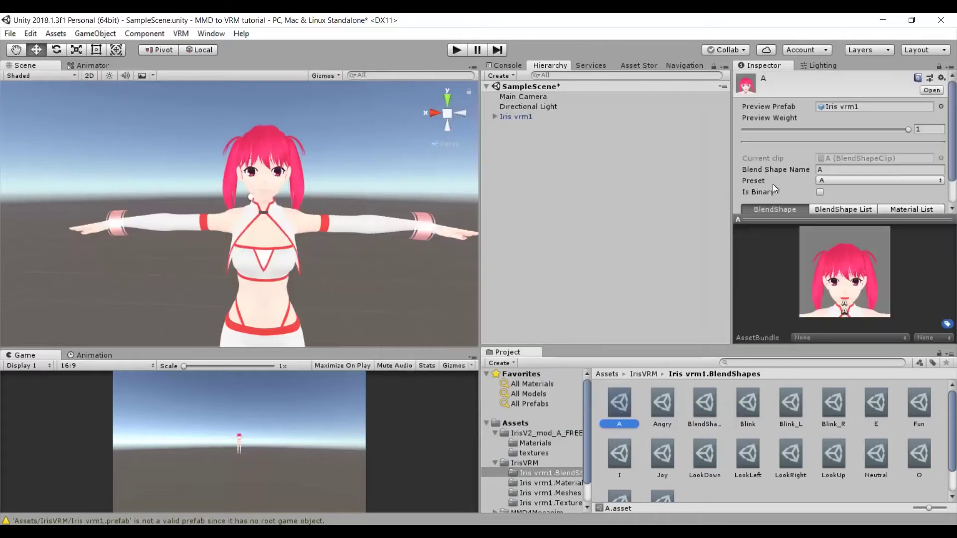
scroll(796, 157, "down", 5)
- Set the E clip's 3.え shape to 100
scroll(796, 157, "up", 2)
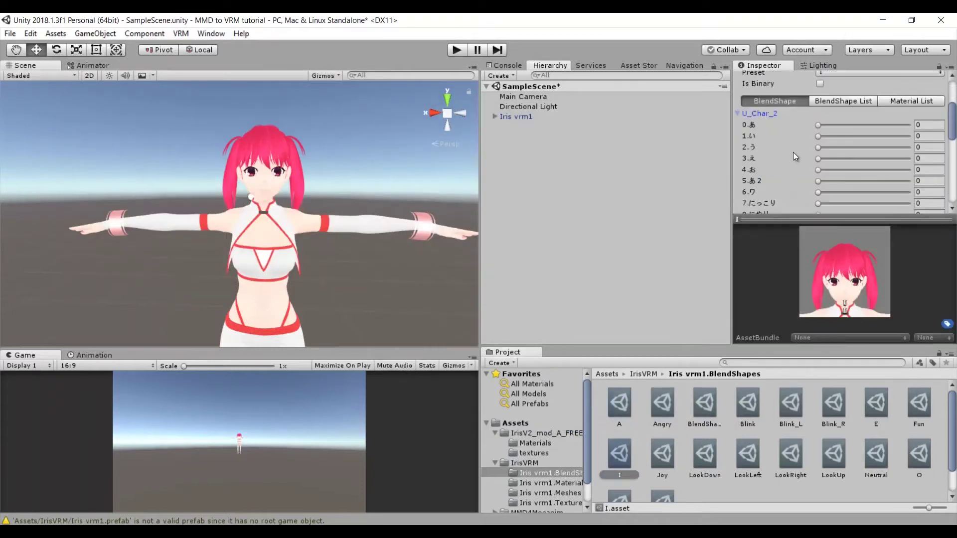
left_click(876, 403)
scroll(842, 150, "down", 4)
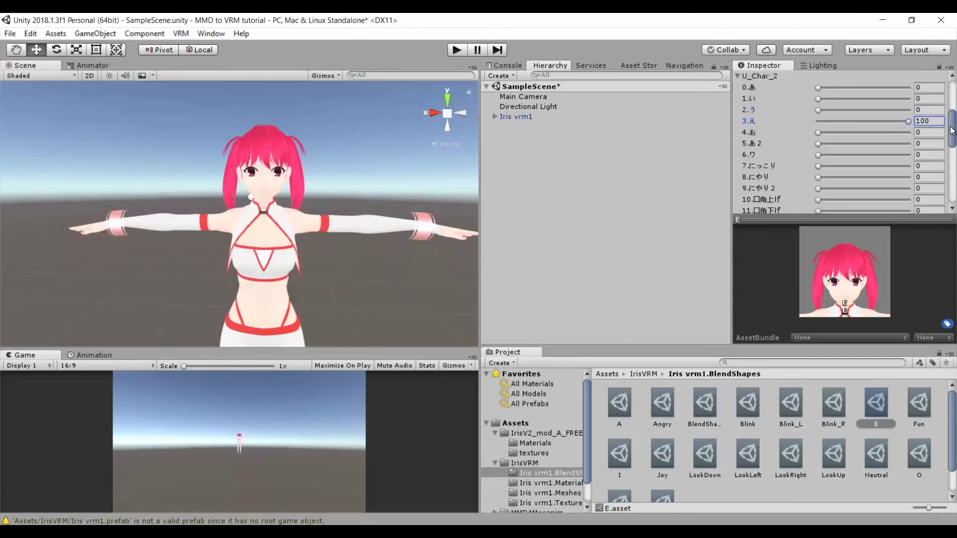
left_click(740, 399)
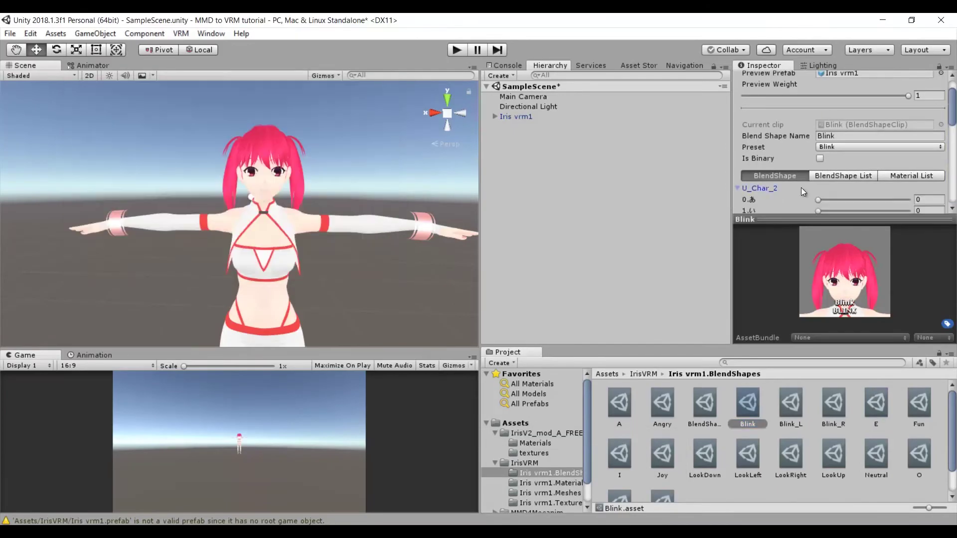
scroll(801, 197, "down", 4)
- Set the Blink_L clip's 32.ウィンク右2 and 29.ウィンク values to 100
left_click(791, 402)
scroll(801, 195, "up", 4)
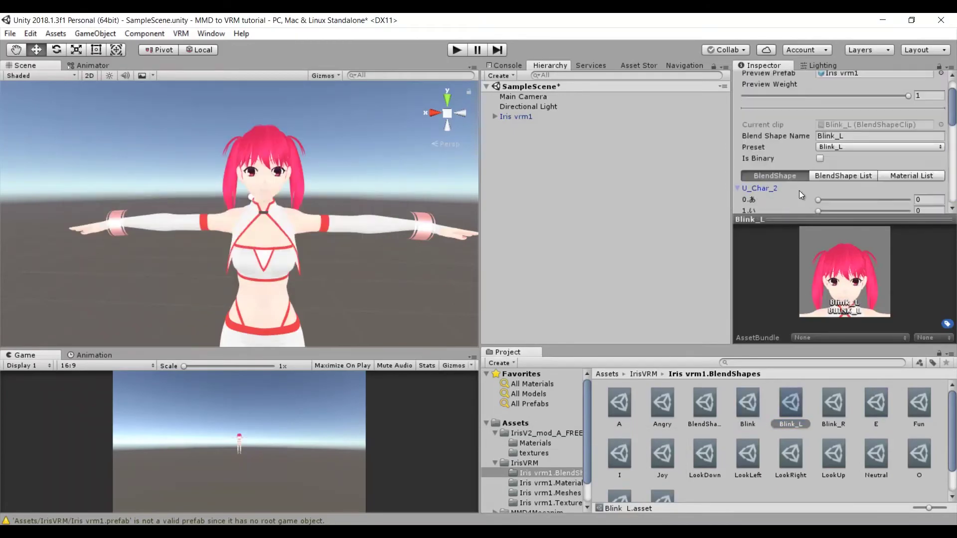
scroll(801, 194, "down", 5)
scroll(797, 189, "down", 3)
left_click(929, 184)
type("100")
key("BackSpace")
key("BackSpace")
key("BackSpace")
type("0")
left_click(930, 151)
type("100")
- Go to the Blink_R clip, then set the U clip's 2.う value to 100
left_click(831, 411)
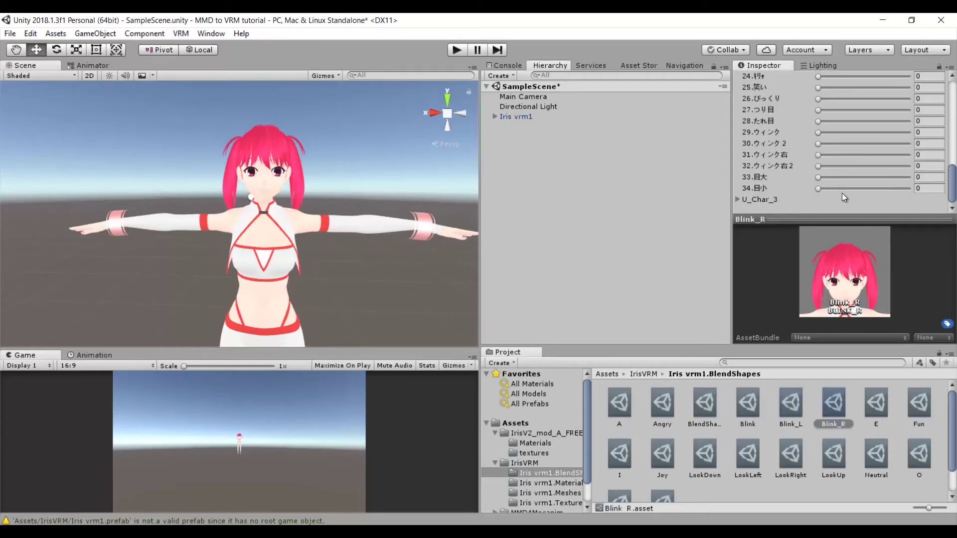
scroll(905, 401, "down", 1)
left_click(662, 471)
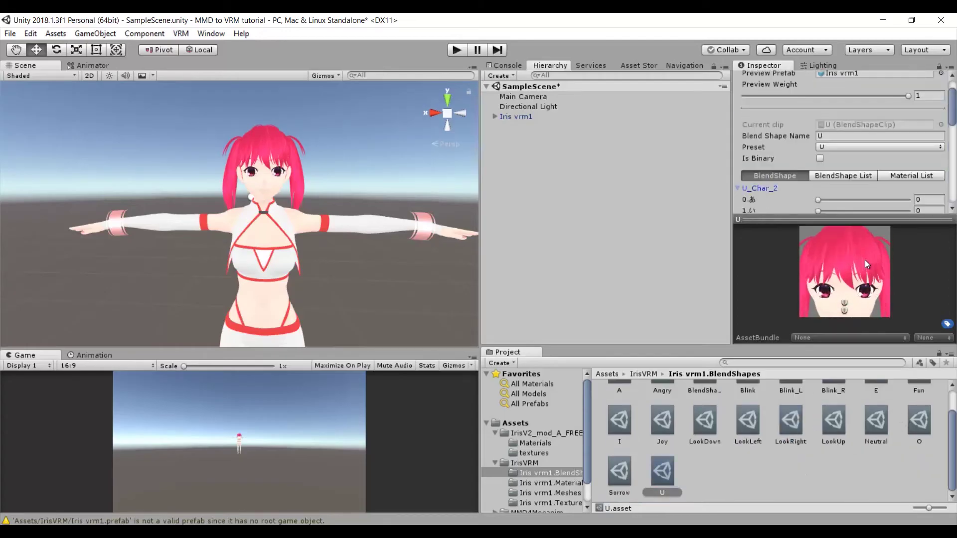
left_click(930, 184)
type("100")
key("BackSpace")
key("BackSpace")
key("BackSpace")
type("0")
key("Tab")
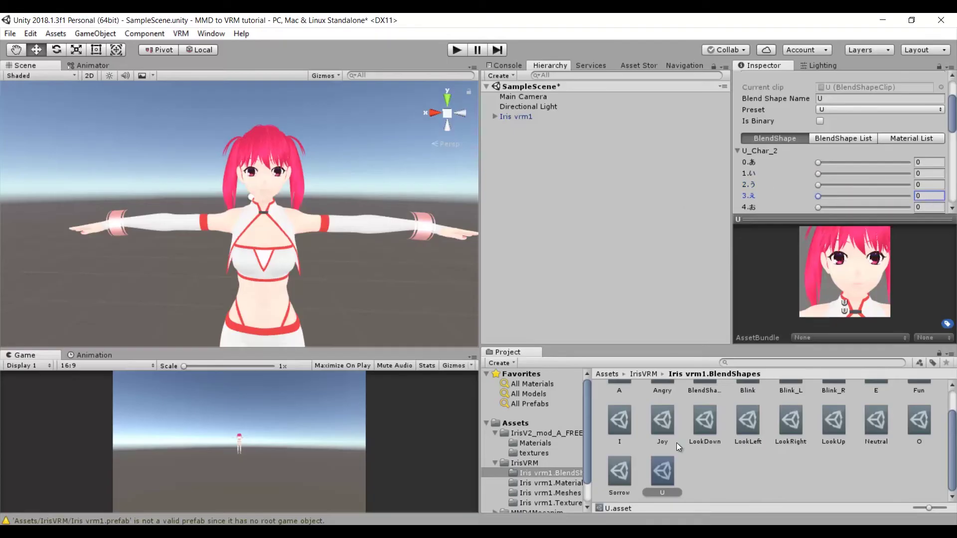
key("alt+Tab")
scroll(699, 399, "up", 1)
- Return to the Iris vrm1 BlendShape avatar asset and review its clip list
left_click(703, 401)
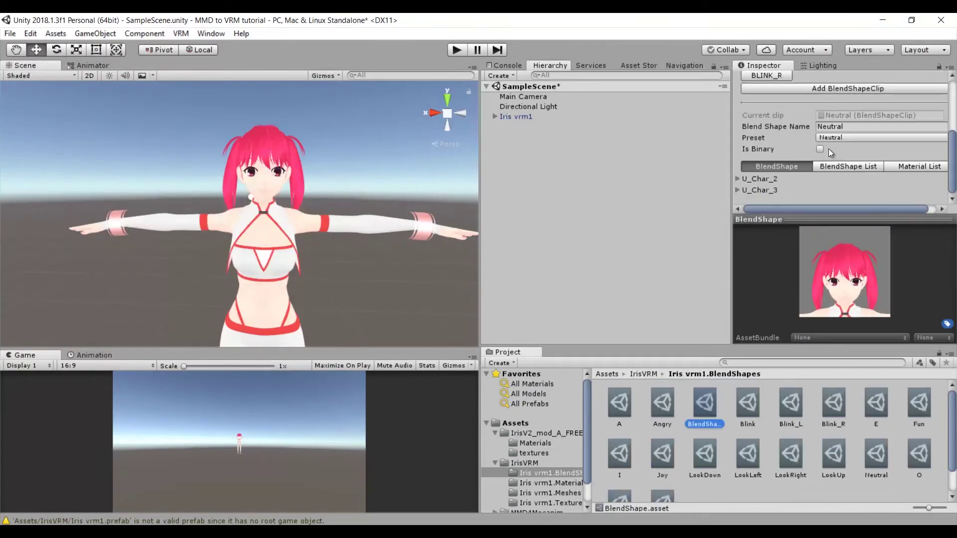
scroll(828, 150, "up", 1)
scroll(828, 149, "up", 1)
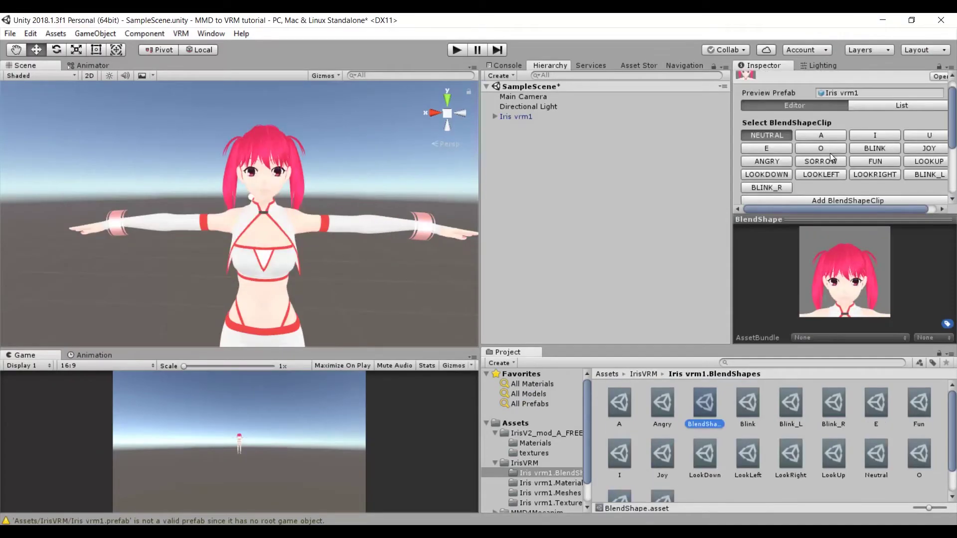
scroll(857, 110, "up", 1)
scroll(857, 111, "down", 1)
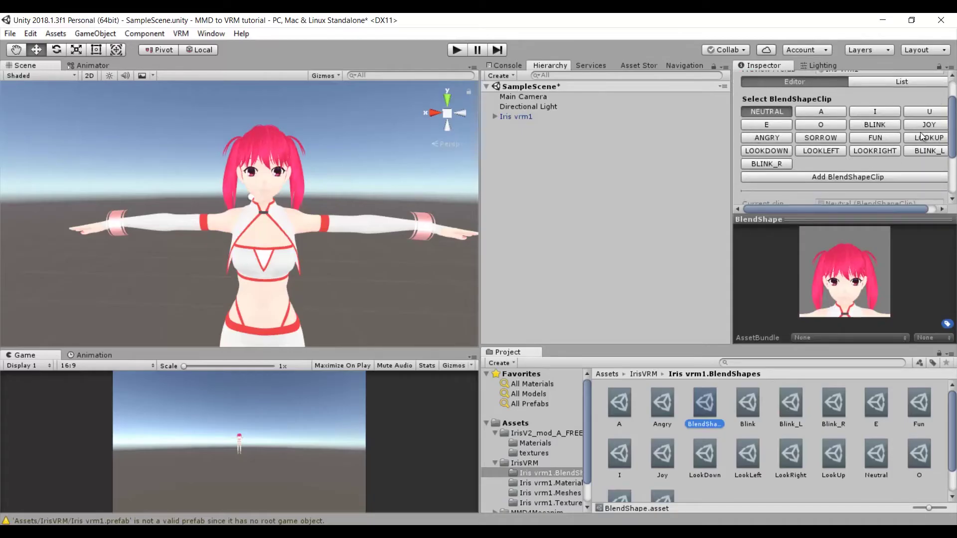
- Add a new blend shape clip saved as Surprised and expand its U_Char_2 sliders
left_click(849, 176)
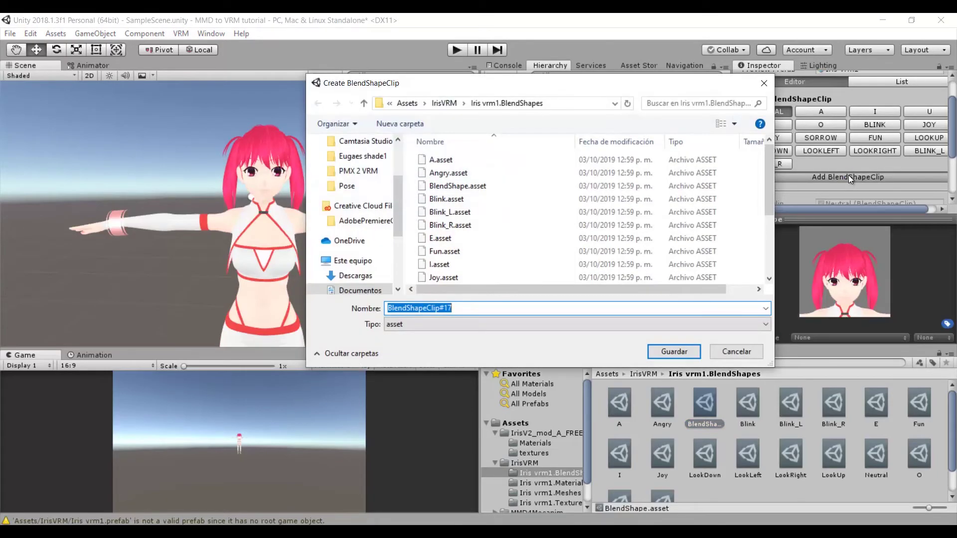
type("S")
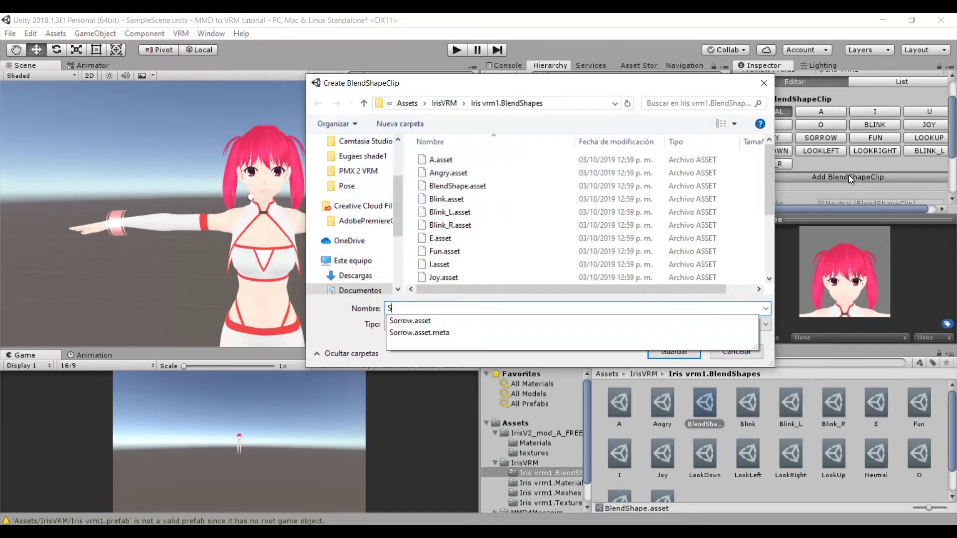
type("urprised")
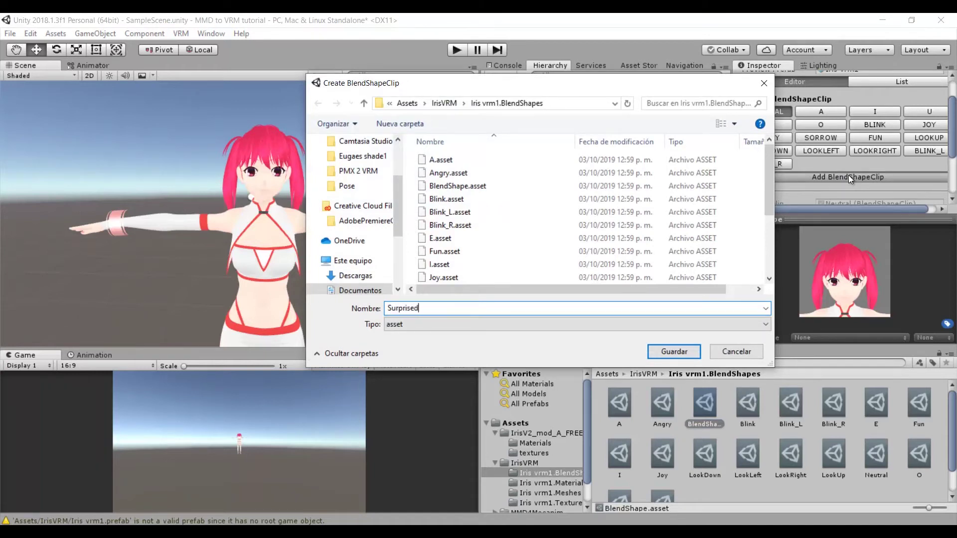
key("Return")
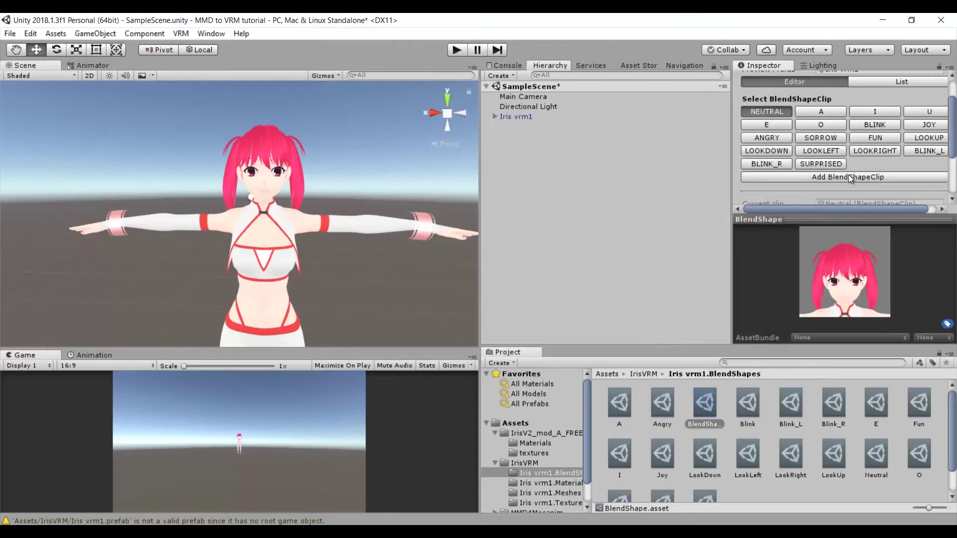
left_click(831, 165)
scroll(855, 191, "down", 3)
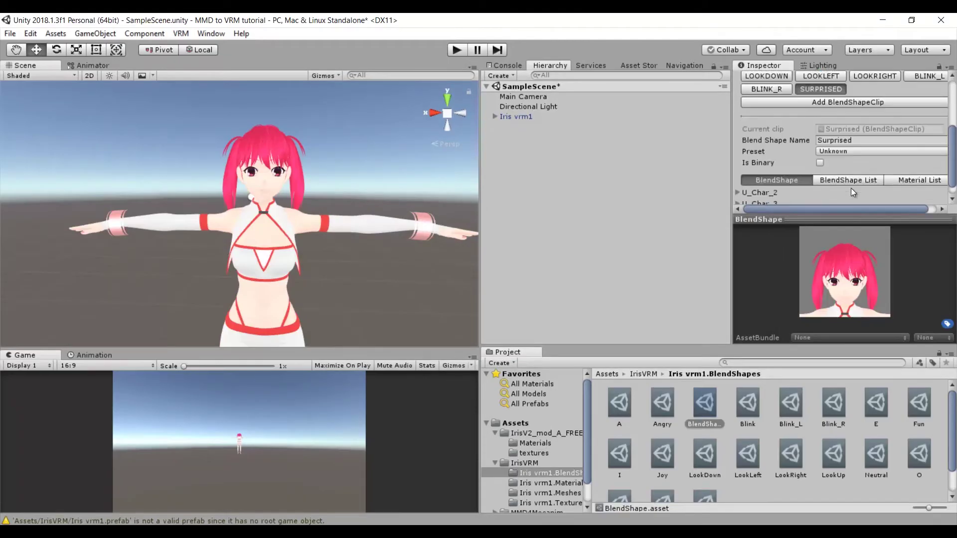
left_click(754, 194)
scroll(858, 124, "down", 6)
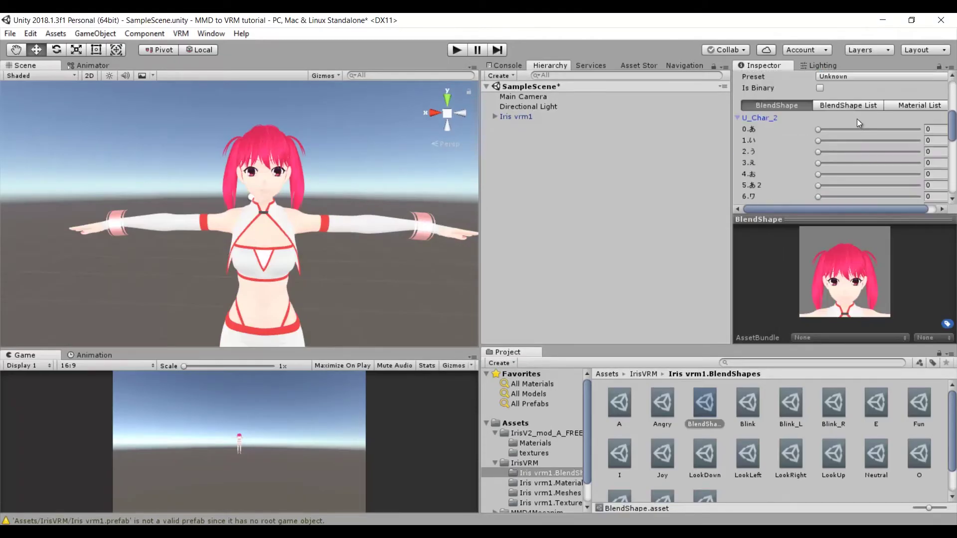
scroll(859, 123, "down", 4)
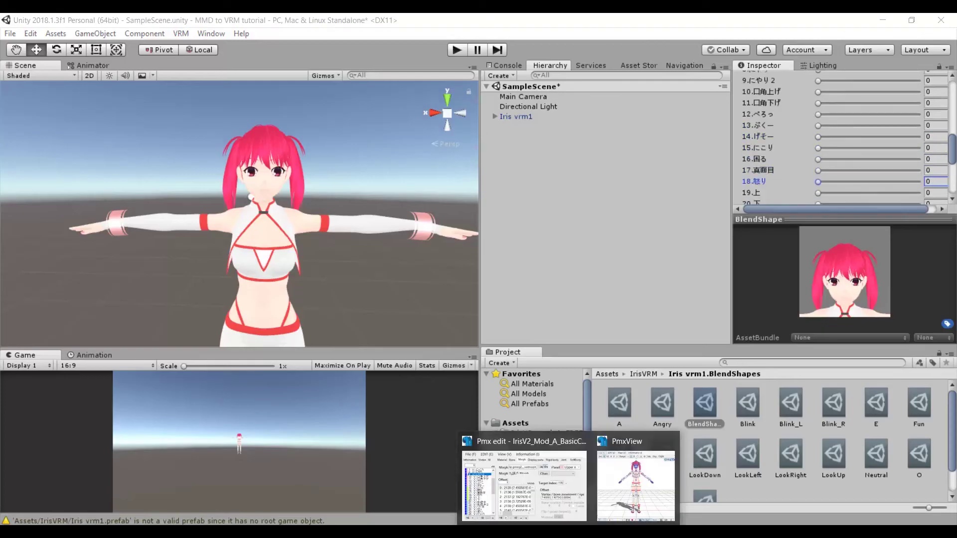
- Set the 目大 and 瞳小 sliders to 100 using PMX Editor's morph list, then select Iris vrm1
left_click(514, 478)
left_click(118, 180)
left_click_drag(119, 180, 125, 247)
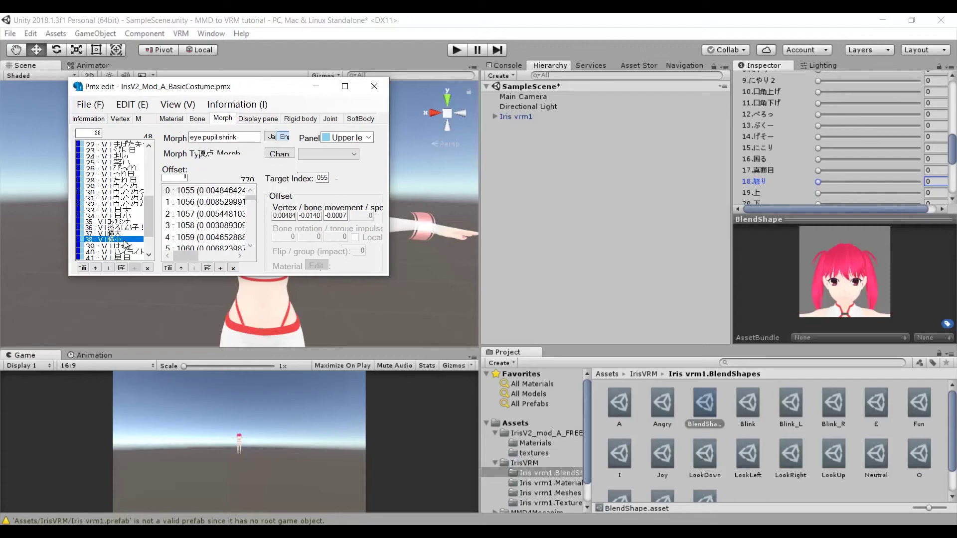
left_click_drag(818, 193, 885, 193)
scroll(838, 169, "up", 6)
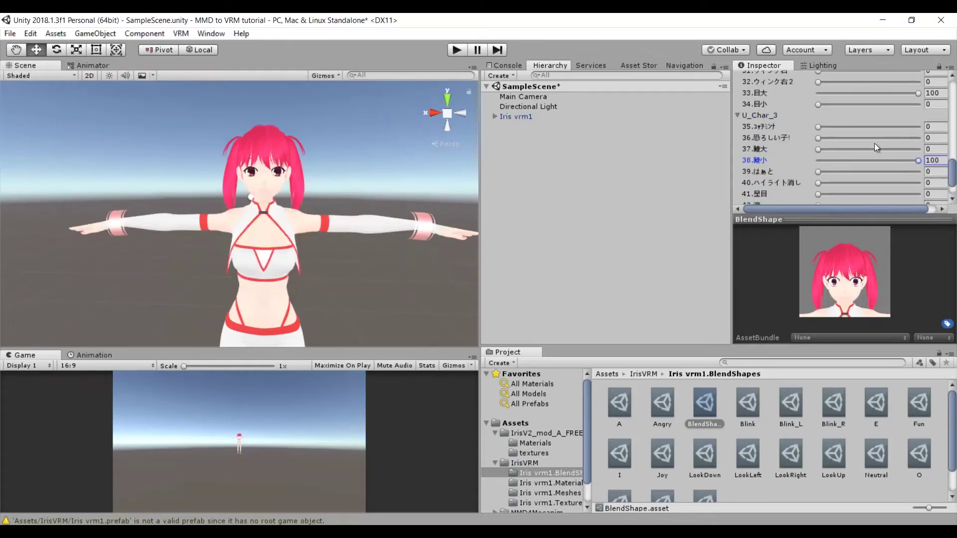
scroll(741, 178, "up", 4)
scroll(825, 151, "down", 4)
scroll(789, 157, "up", 4)
scroll(789, 157, "up", 3)
left_click(553, 117)
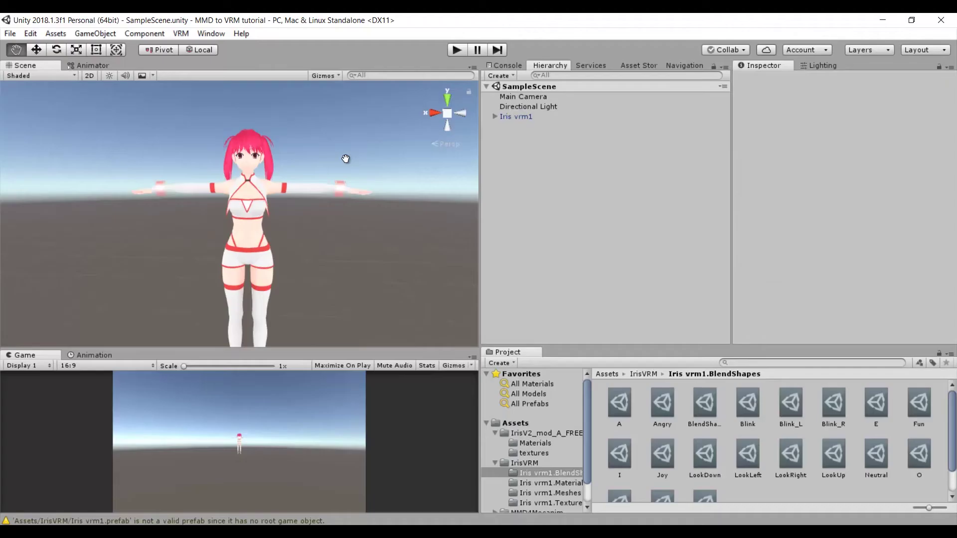
middle_click_drag(346, 158, 347, 124)
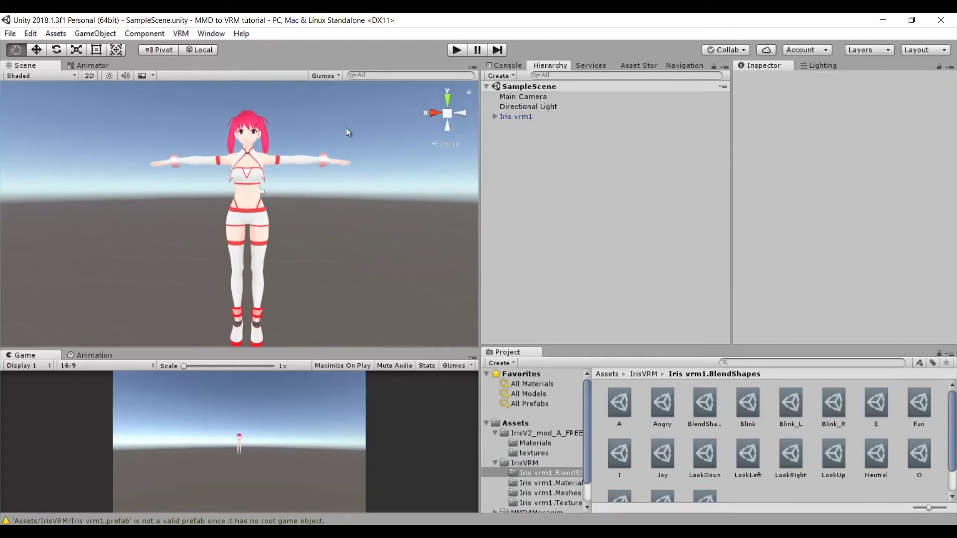
- Select the secondary object under Iris vrm1 and add another VRM Spring Bone component
left_click(495, 117)
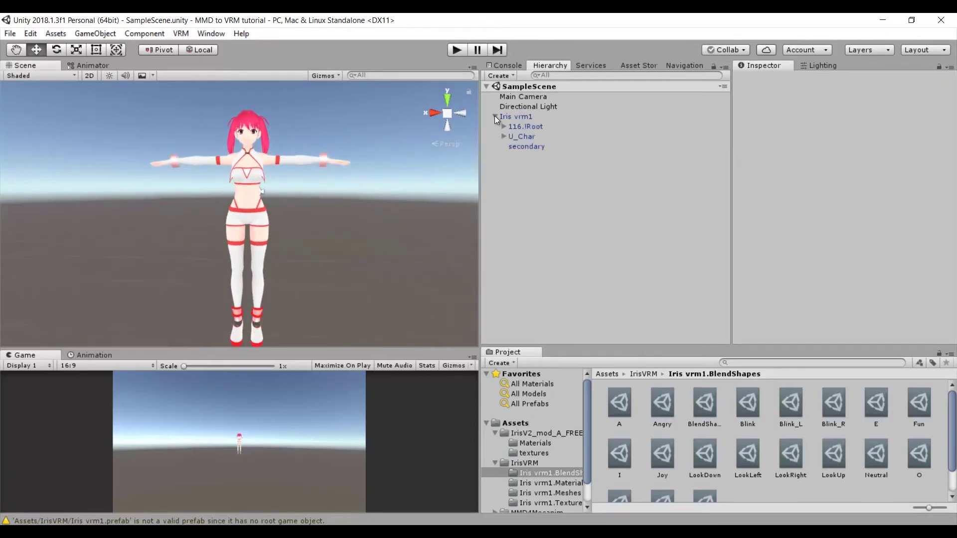
left_click(528, 146)
scroll(773, 180, "down", 2)
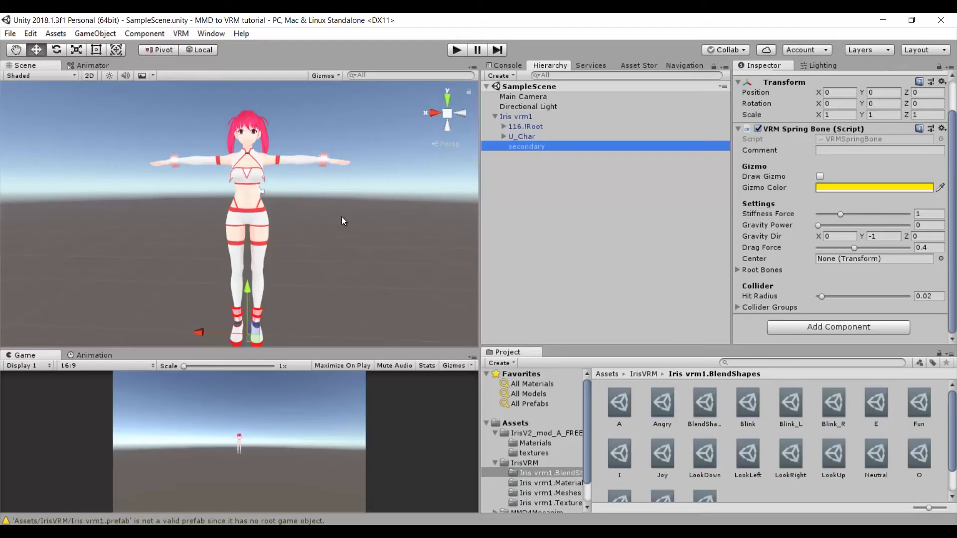
left_click(821, 327)
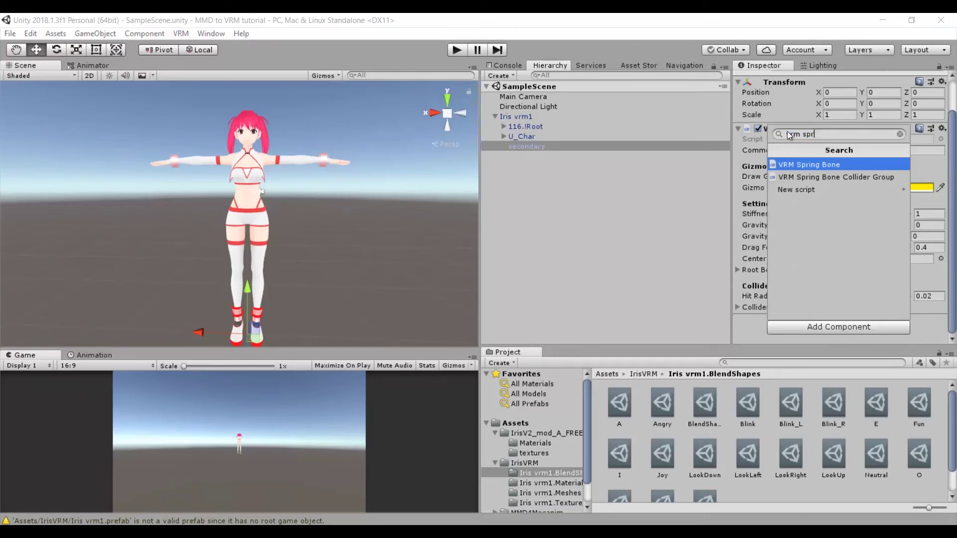
type("v")
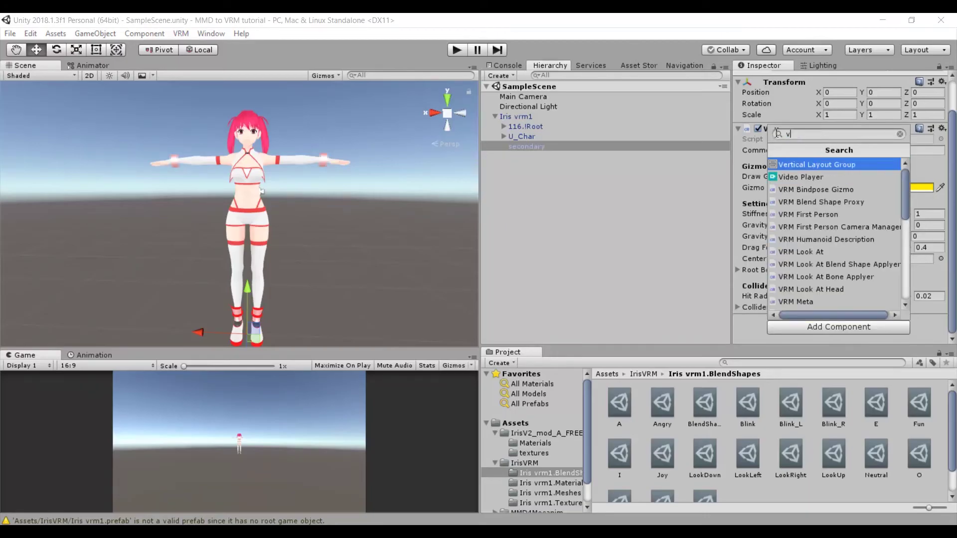
key("BackSpace")
type("vrm sp")
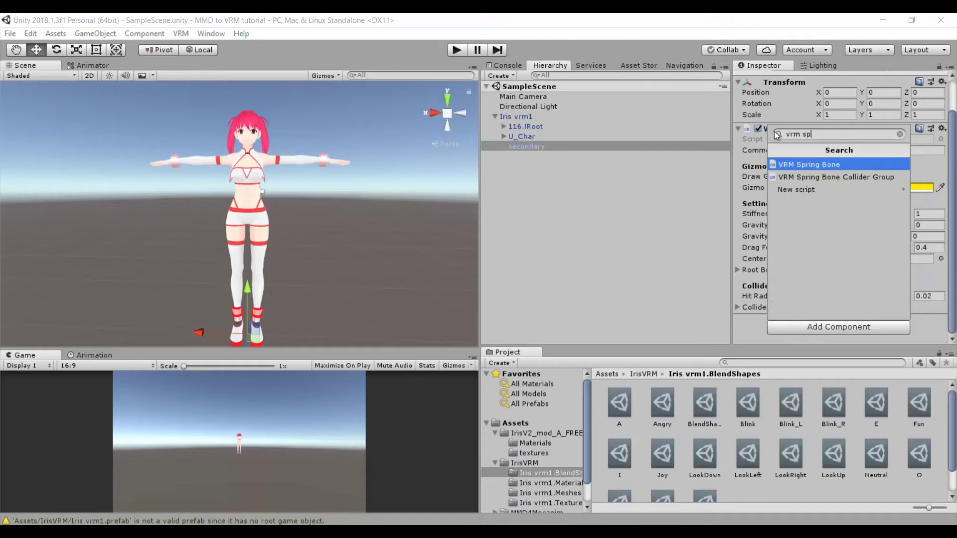
key("Return")
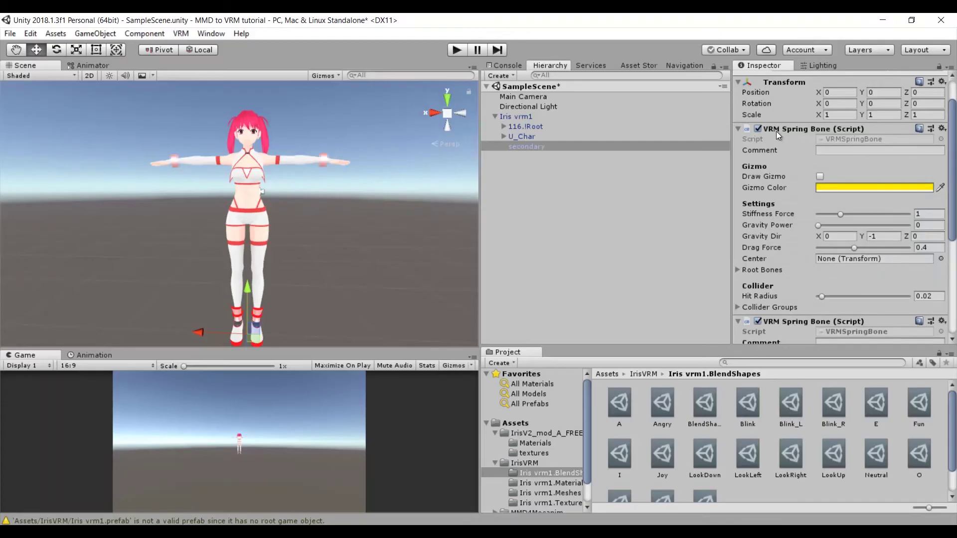
- Expand the new spring bone's empty Root Bones list
scroll(778, 134, "down", 6)
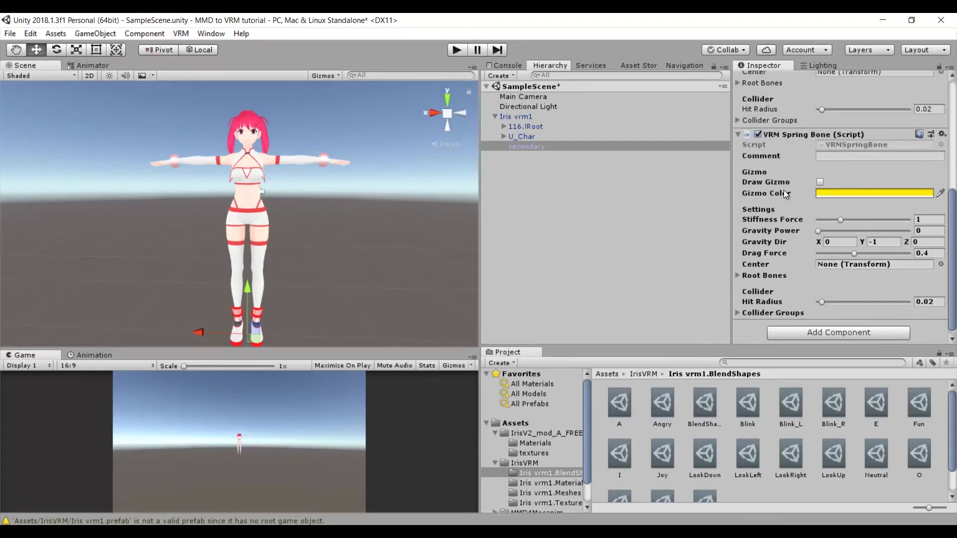
left_click(737, 275)
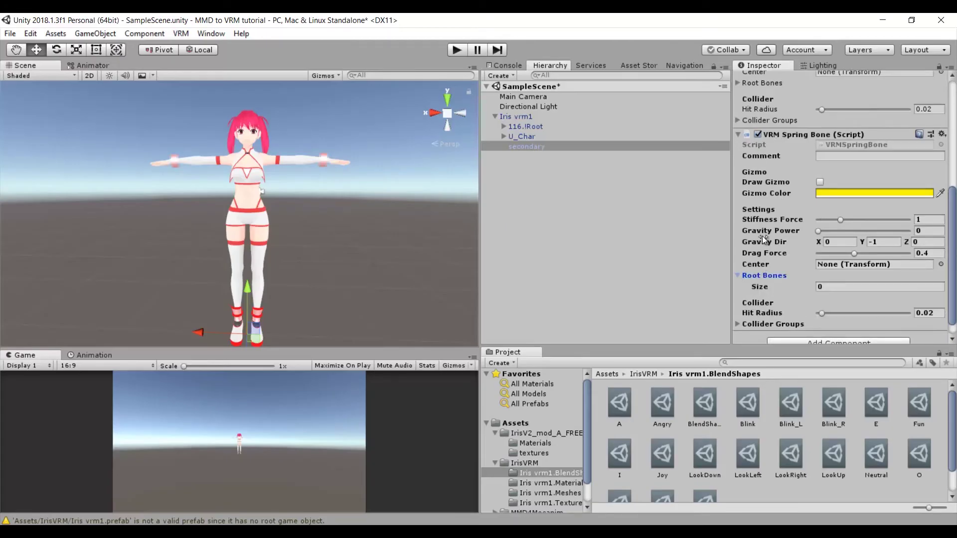
scroll(761, 235, "down", 1)
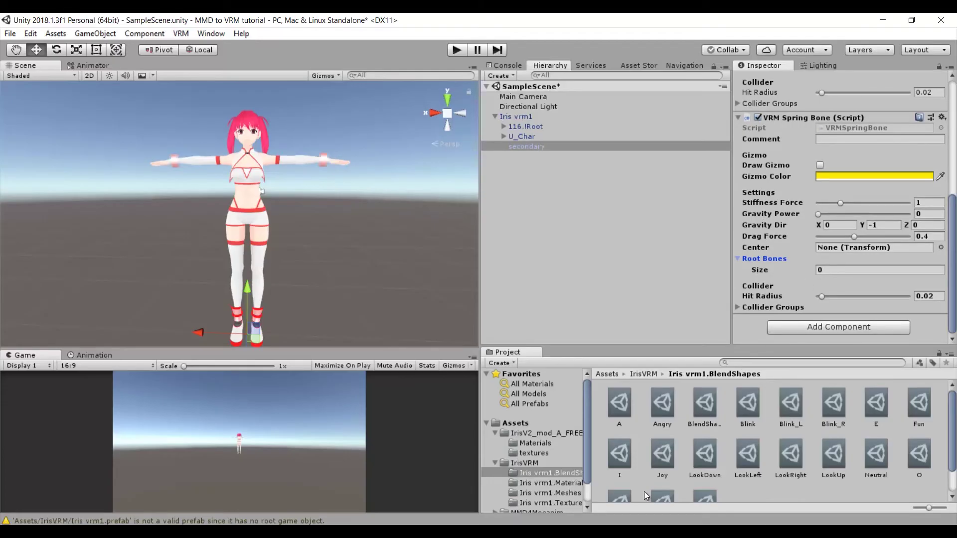
mouse_move(573, 523)
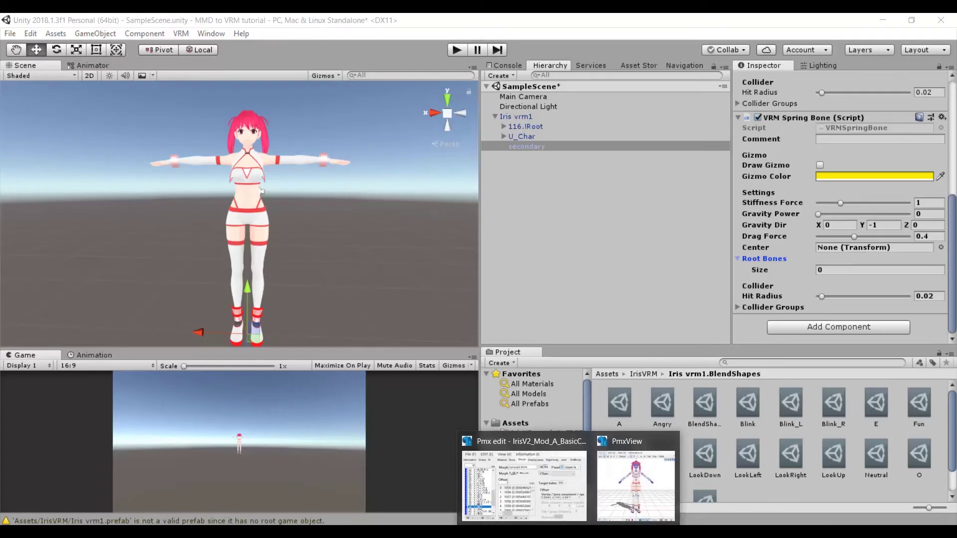
left_click(638, 483)
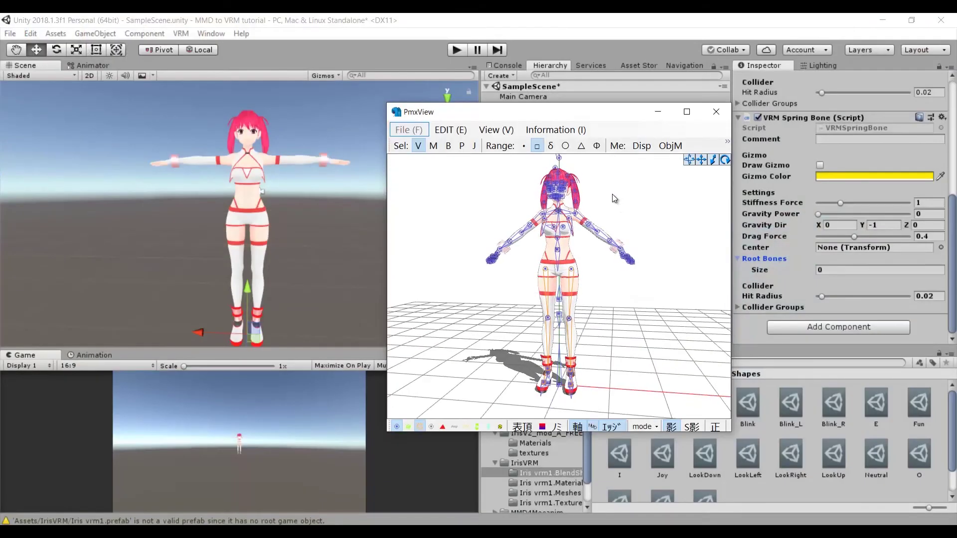
left_click(448, 145)
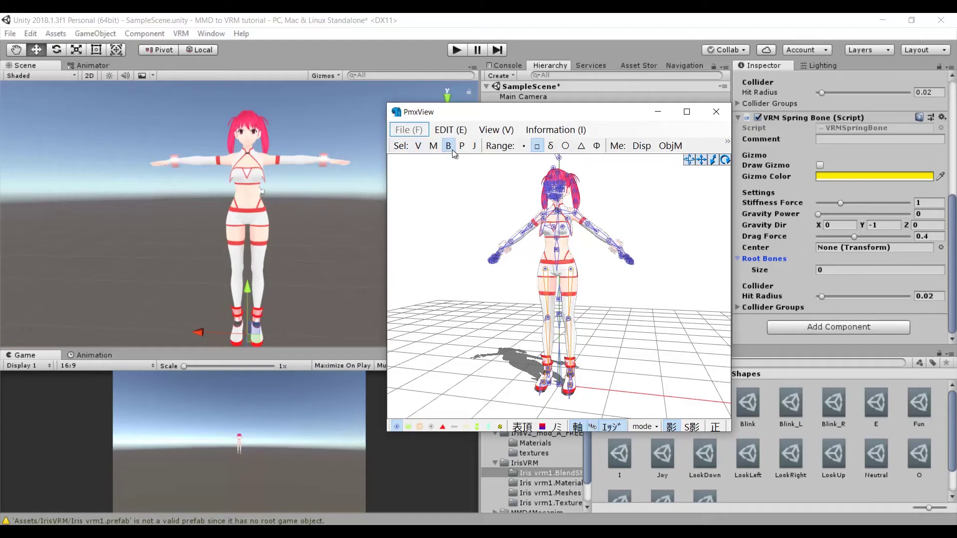
mouse_move(574, 524)
left_click(517, 463)
left_click(197, 119)
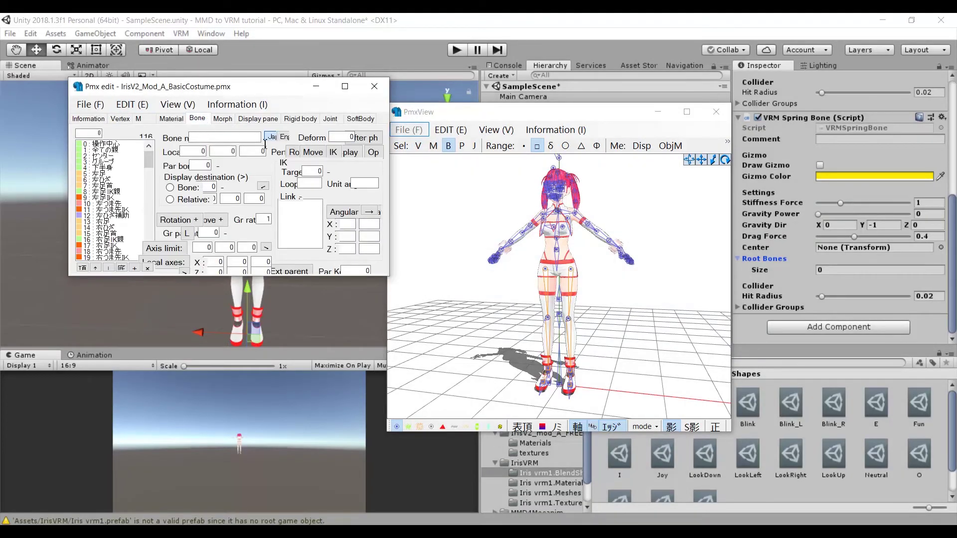
left_click_drag(593, 166, 568, 209)
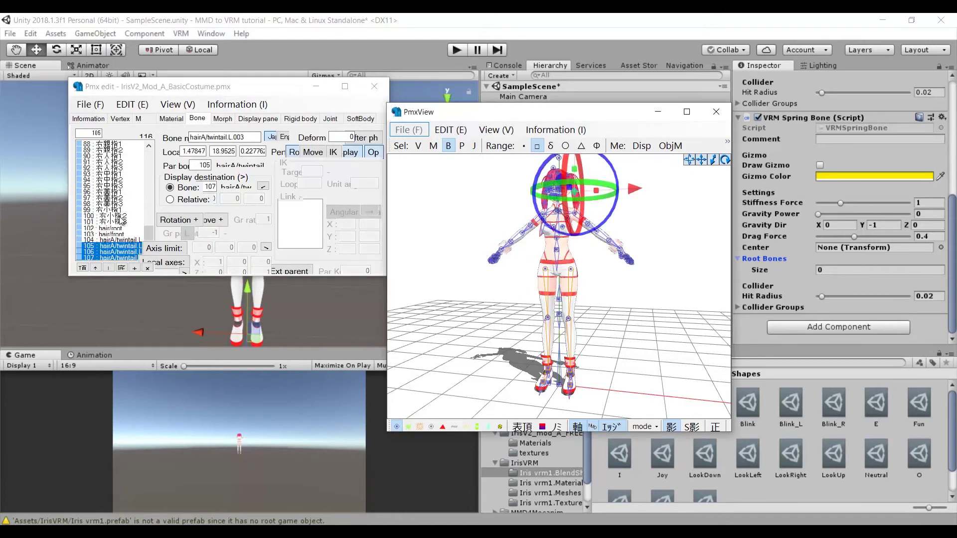
scroll(123, 221, "down", 1)
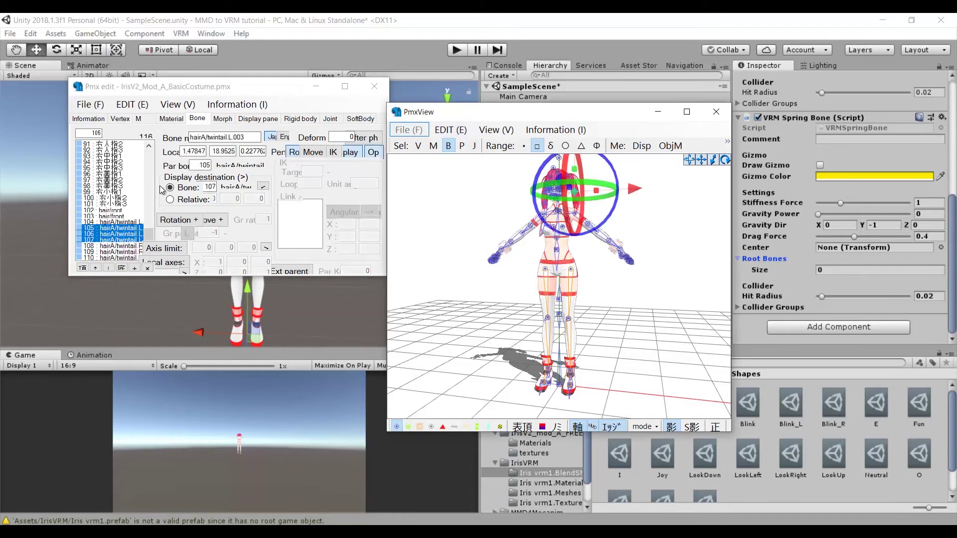
left_click(607, 76)
- Filter the Hierarchy by 'hair' and give the spring bone 10 root bone slots
left_click(575, 76)
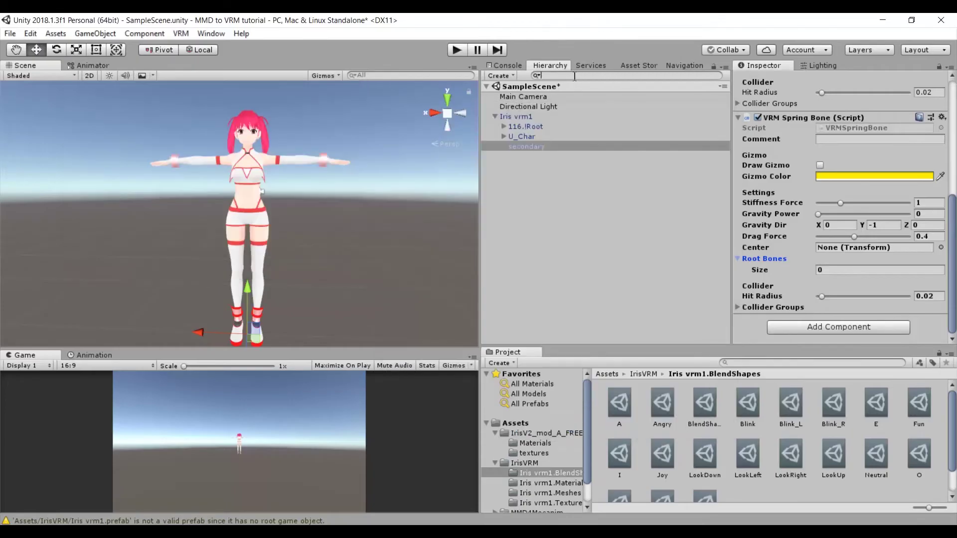
type("h")
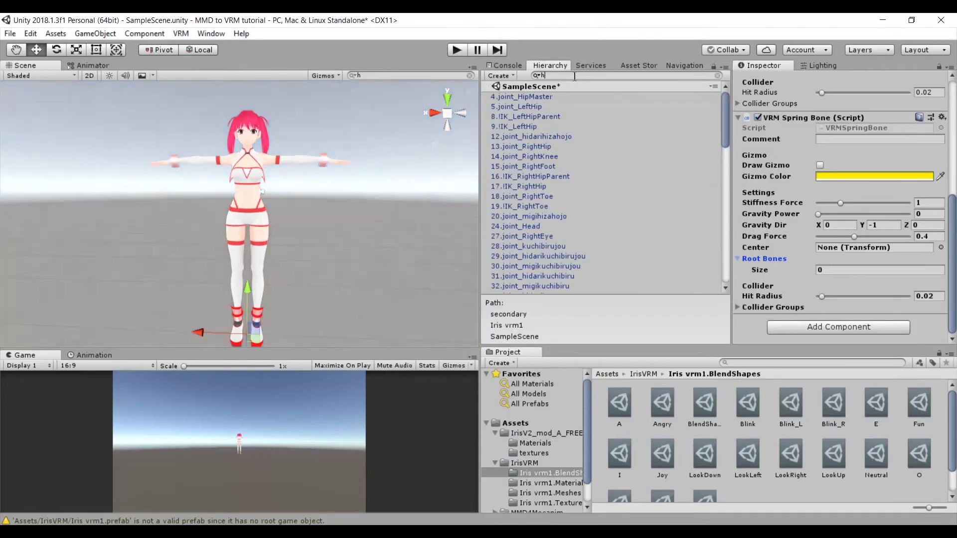
type("air")
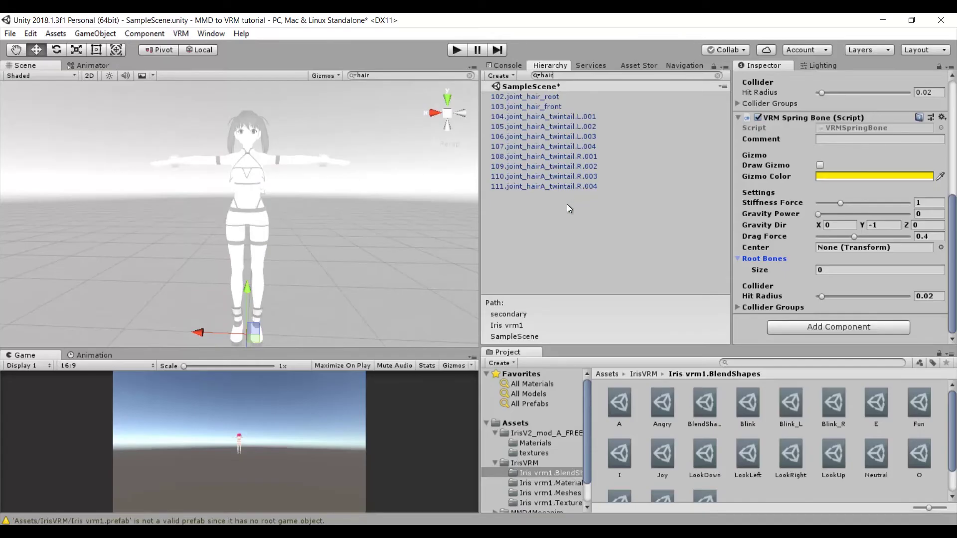
left_click(847, 270)
type("10")
key("Return")
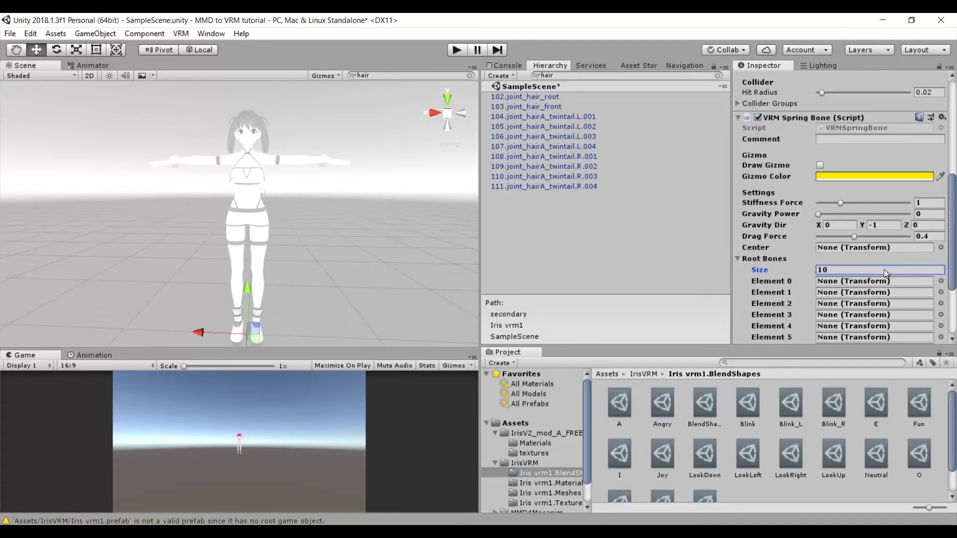
scroll(884, 269, "down", 3)
- Assign 102.joint_hair_root, 103.joint_hair_front and left twintail joints L.001–L.004 as root bones
left_click_drag(553, 97, 848, 207)
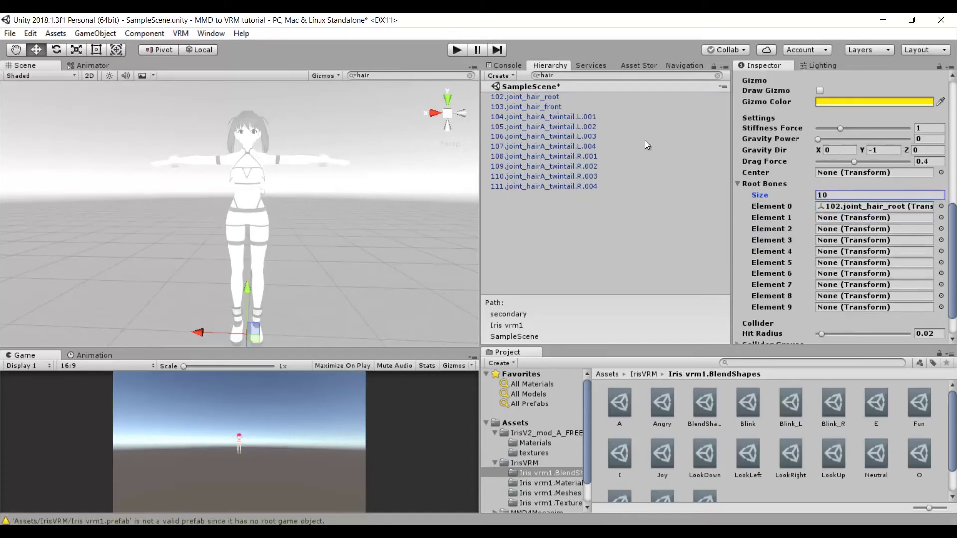
left_click_drag(559, 109, 830, 218)
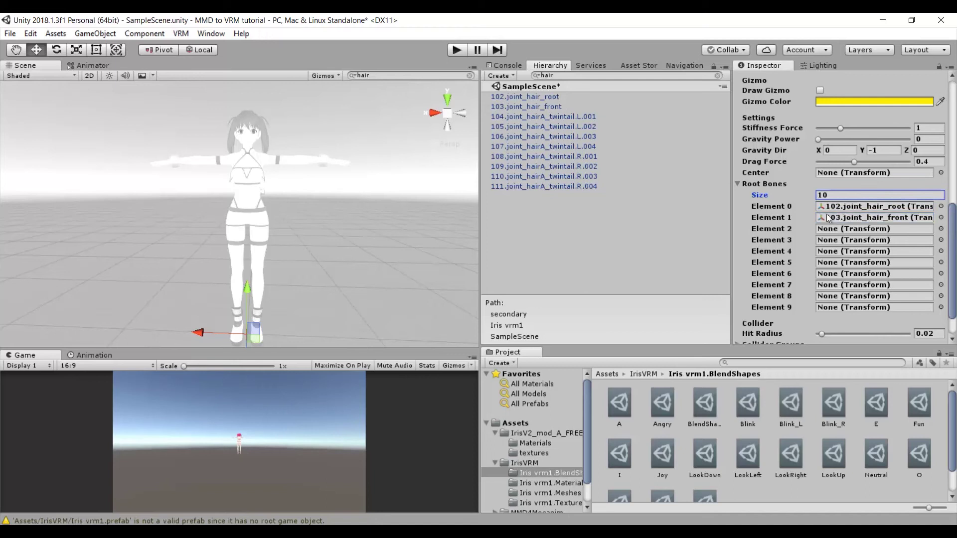
left_click_drag(574, 117, 847, 228)
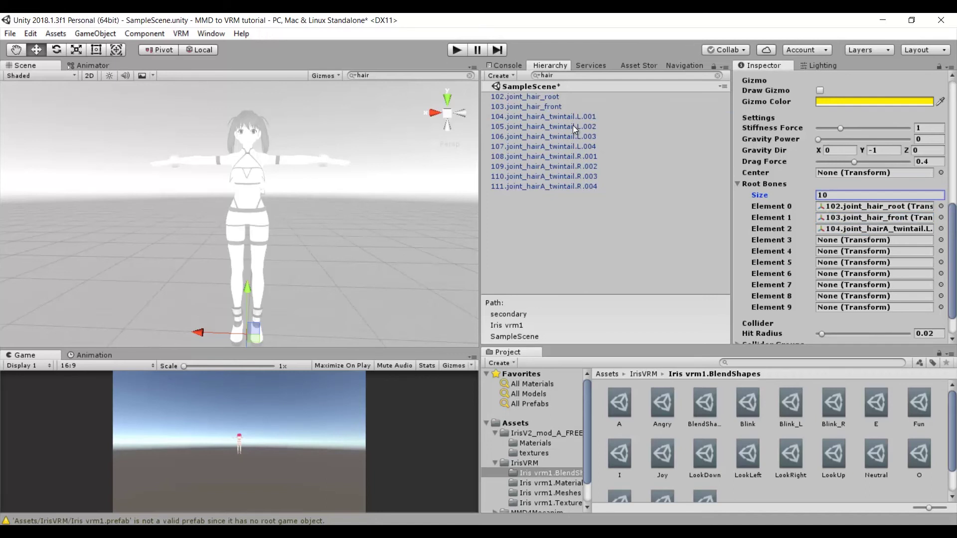
left_click_drag(573, 125, 855, 241)
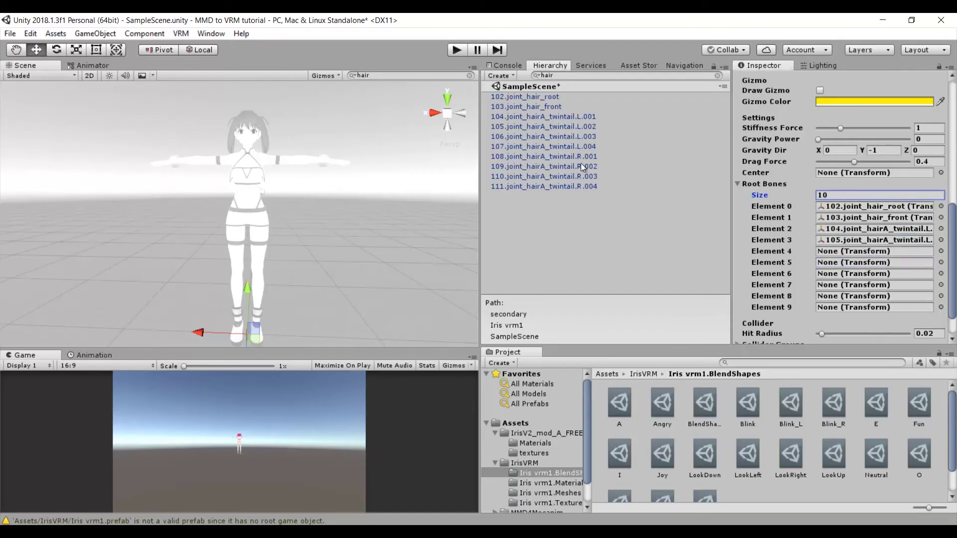
left_click_drag(548, 136, 830, 255)
left_click_drag(504, 148, 865, 262)
- Reselect the secondary object and filter the Hierarchy by 'hair' again
left_click(534, 166)
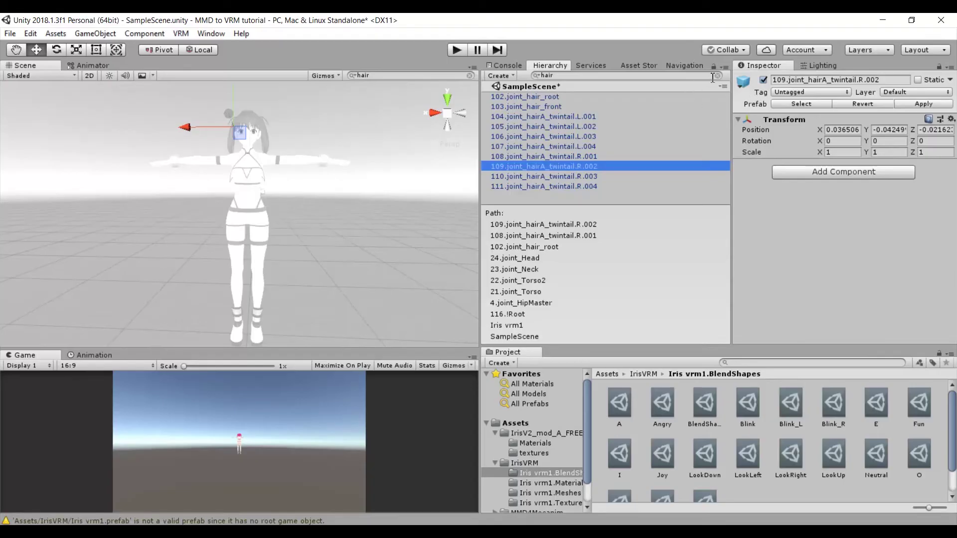
left_click(718, 76)
scroll(638, 184, "up", 10)
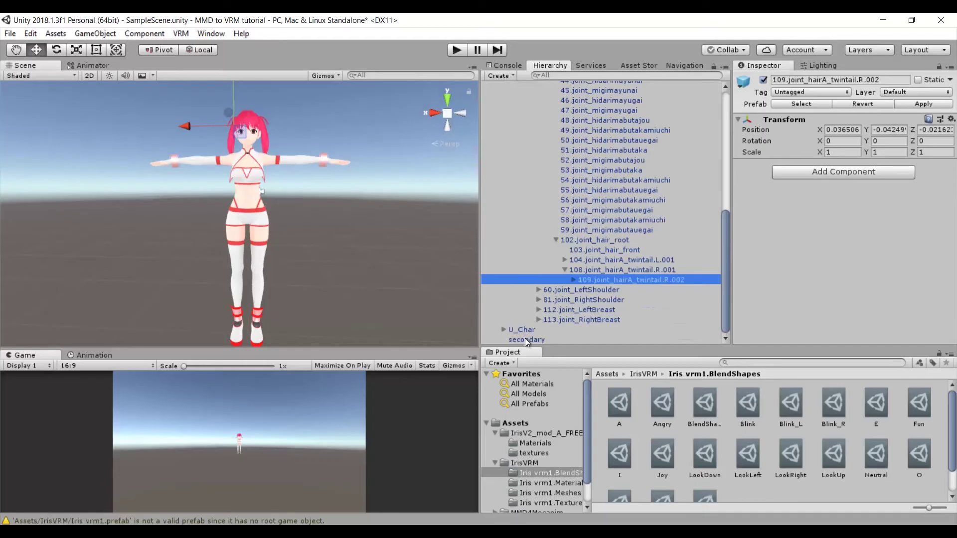
left_click(524, 340)
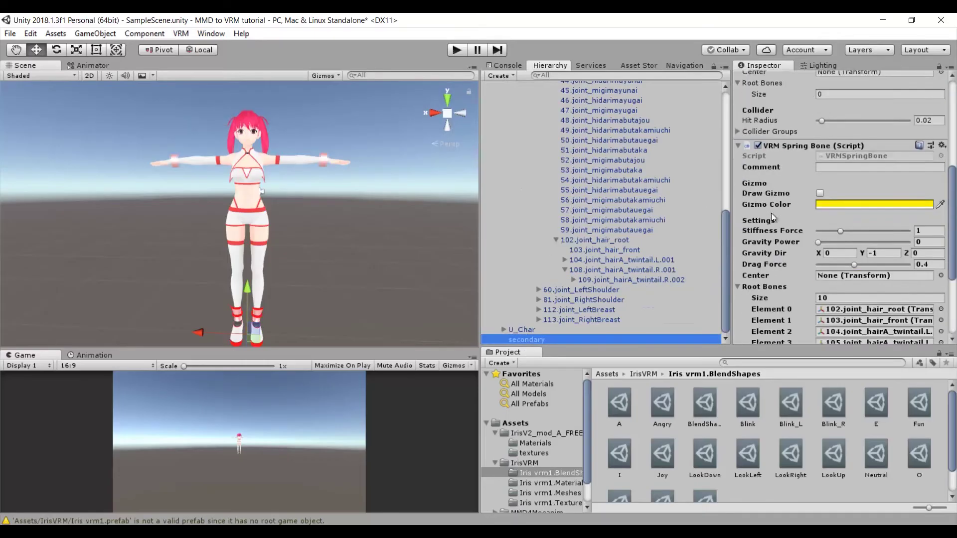
scroll(771, 213, "down", 4)
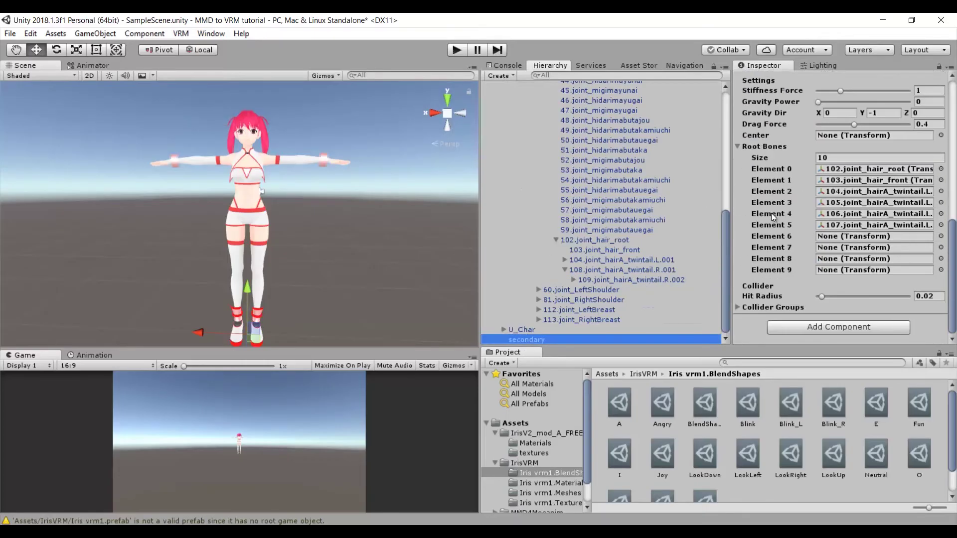
left_click(601, 76)
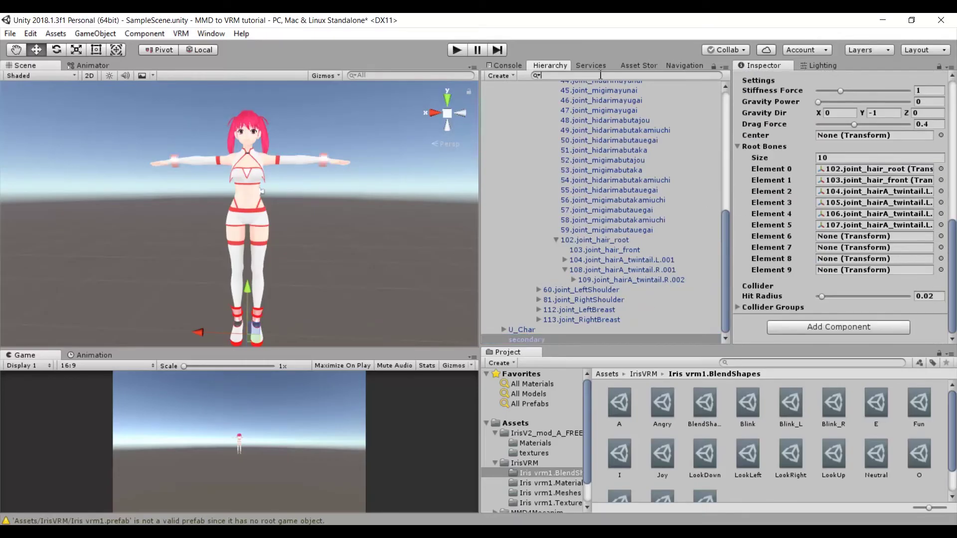
type("hair")
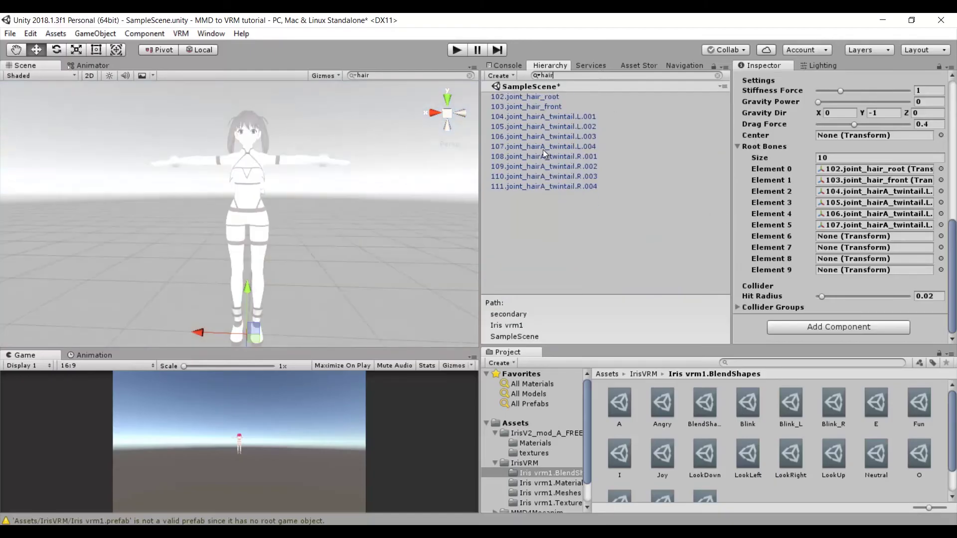
- Assign right twintail joints R.001–R.004 as the last four root bones, then clear the filter
left_click_drag(523, 156, 875, 236)
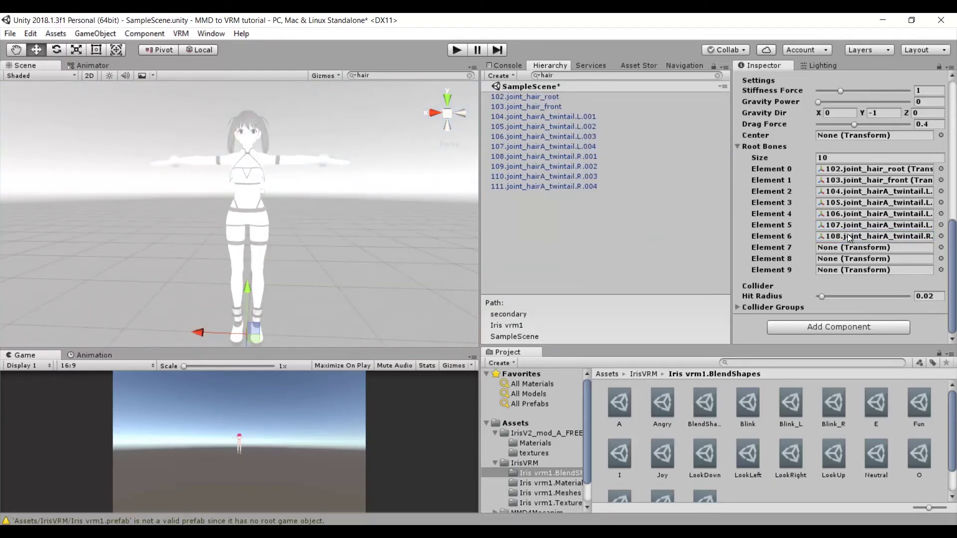
left_click_drag(517, 165, 836, 247)
left_click_drag(524, 175, 831, 256)
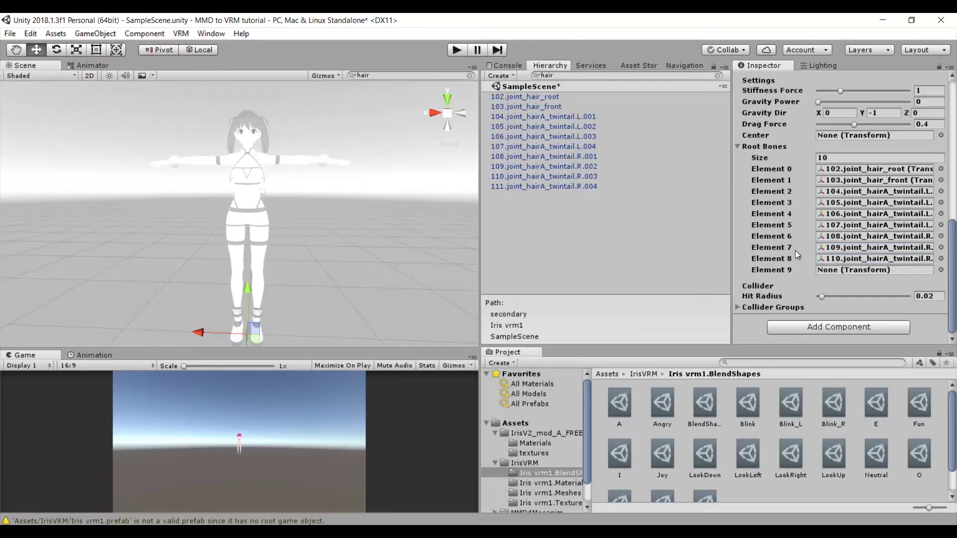
left_click_drag(500, 185, 851, 270)
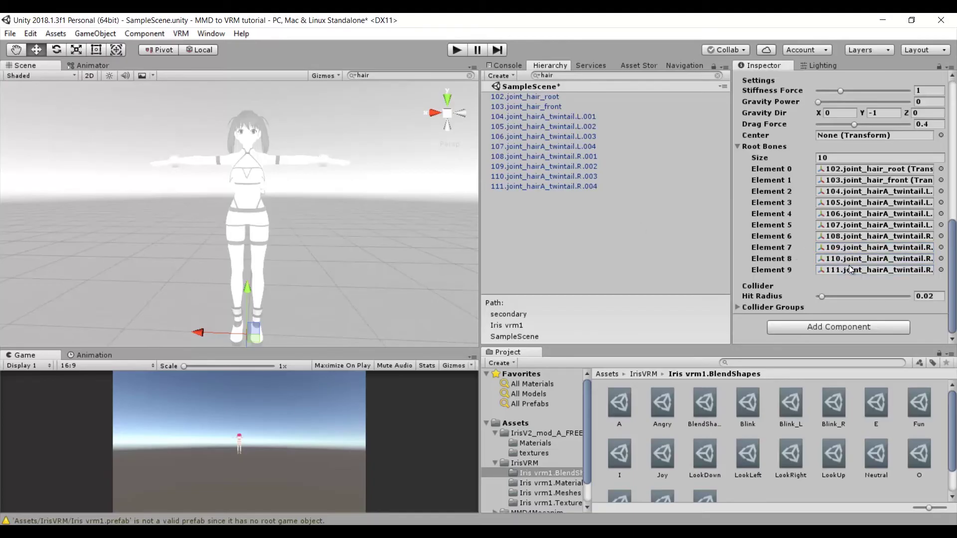
left_click(714, 77)
- Apply the changes to the character prefab and select Iris vrm1
scroll(893, 200, "up", 8)
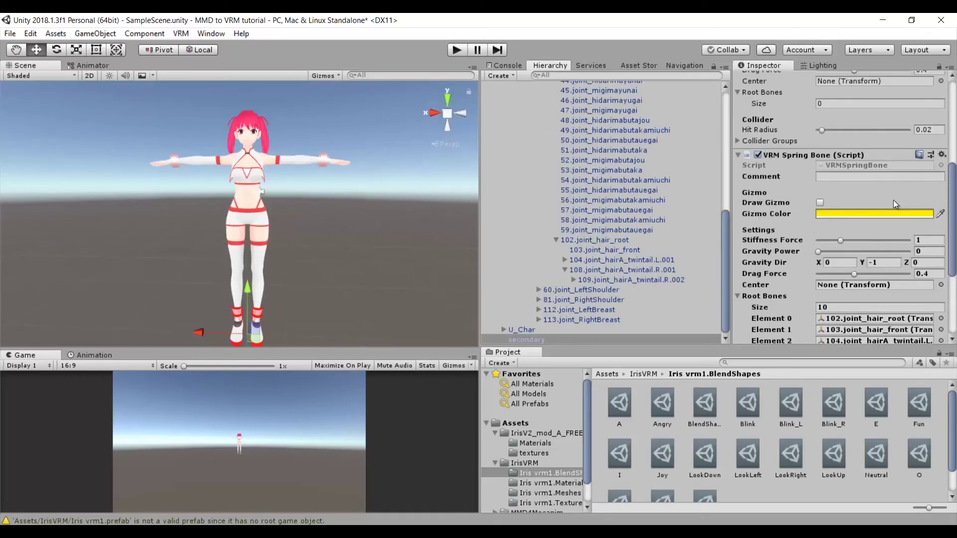
left_click(942, 107)
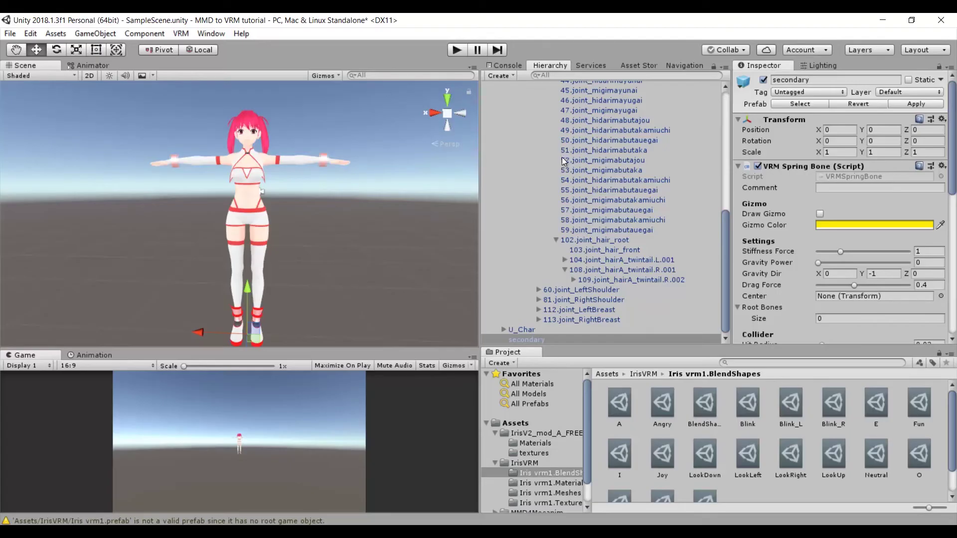
scroll(561, 157, "up", 10)
left_click(495, 116)
left_click(511, 118)
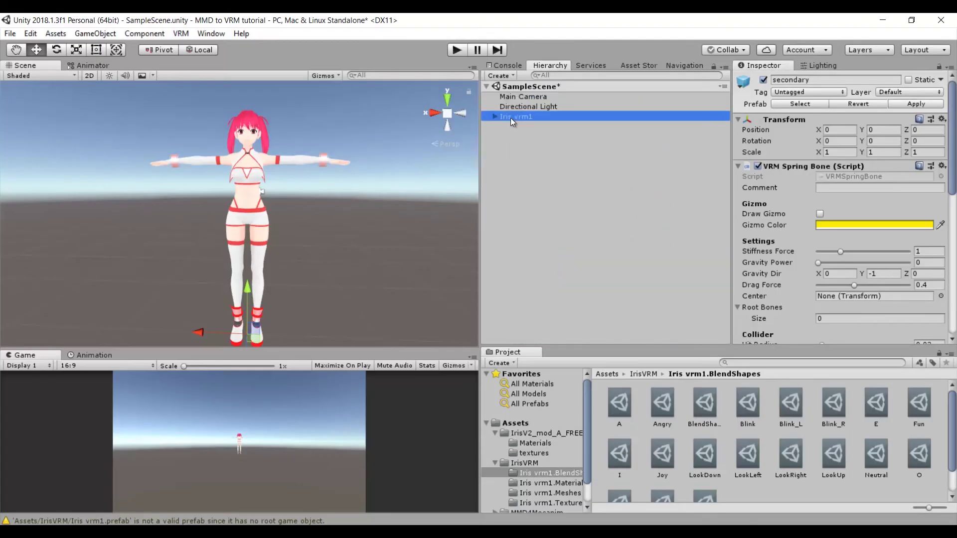
- Test hair physics in play mode by moving Iris vrm1 sideways, then stop and reselect secondary
left_click(459, 49)
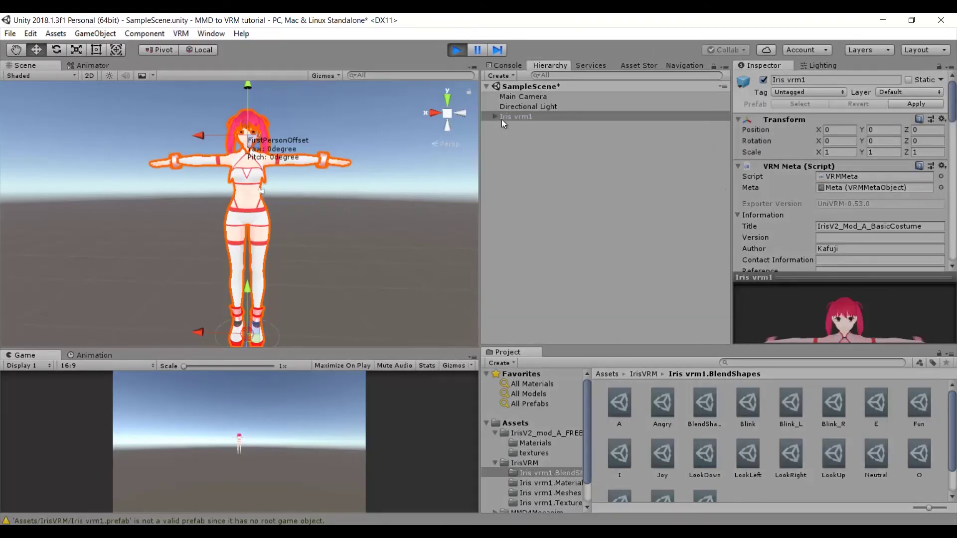
left_click(515, 118)
mouse_move(211, 335)
left_mouse_down()
mouse_move(229, 336)
mouse_move(197, 326)
mouse_move(235, 334)
mouse_move(215, 330)
left_mouse_up()
left_click(458, 50)
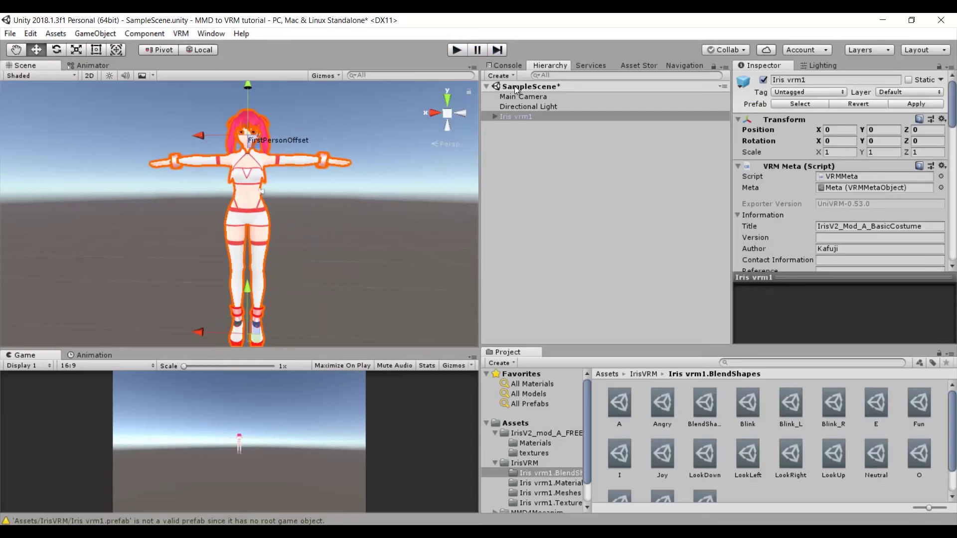
left_click(495, 116, "alt")
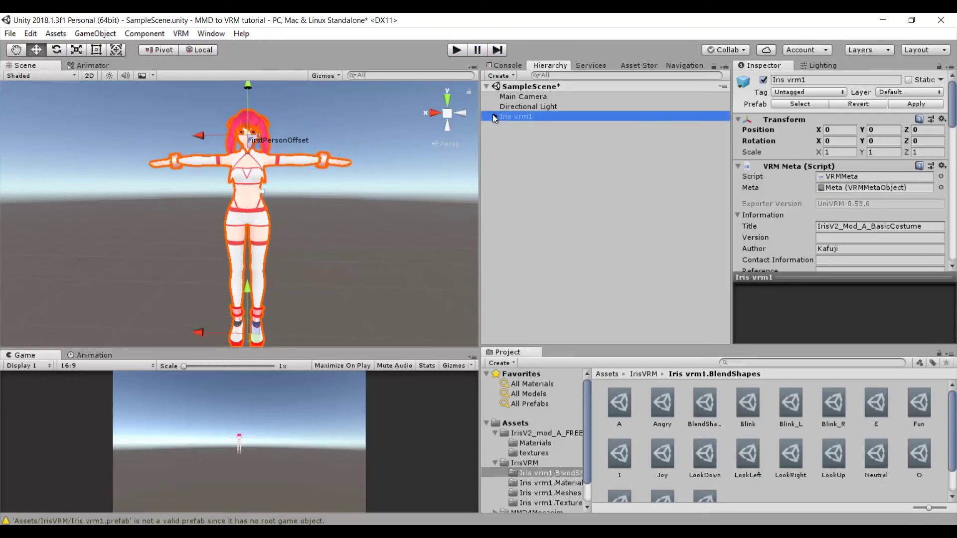
left_click(504, 126)
left_click(536, 147)
scroll(798, 229, "down", 10)
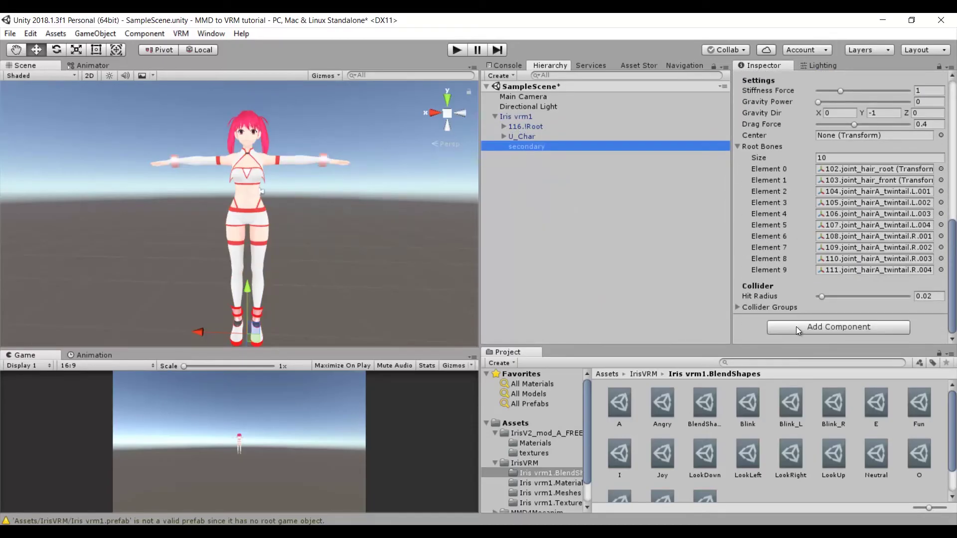
- Set the hair spring bone's comment to 'Hair' and apply the prefab changes
left_click(797, 327)
left_click(756, 286)
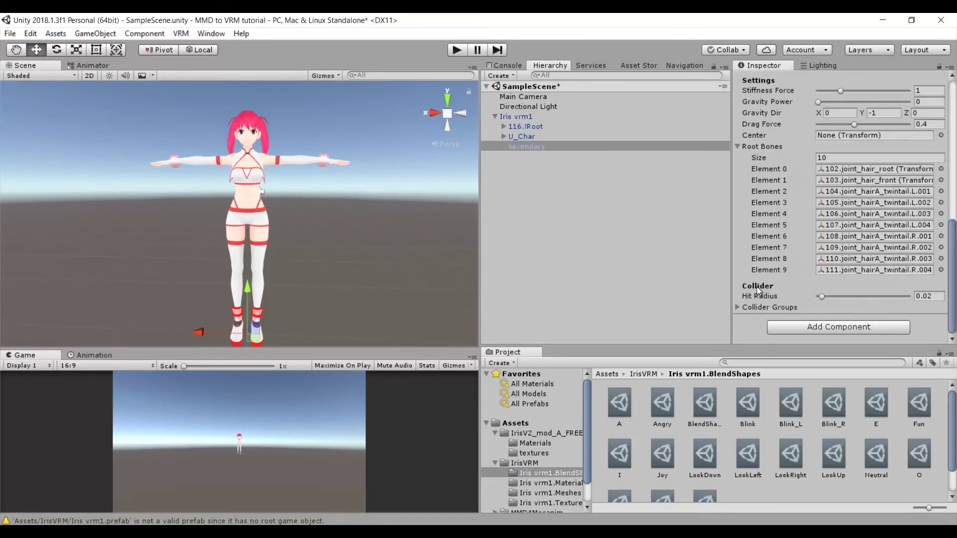
scroll(812, 226, "up", 5)
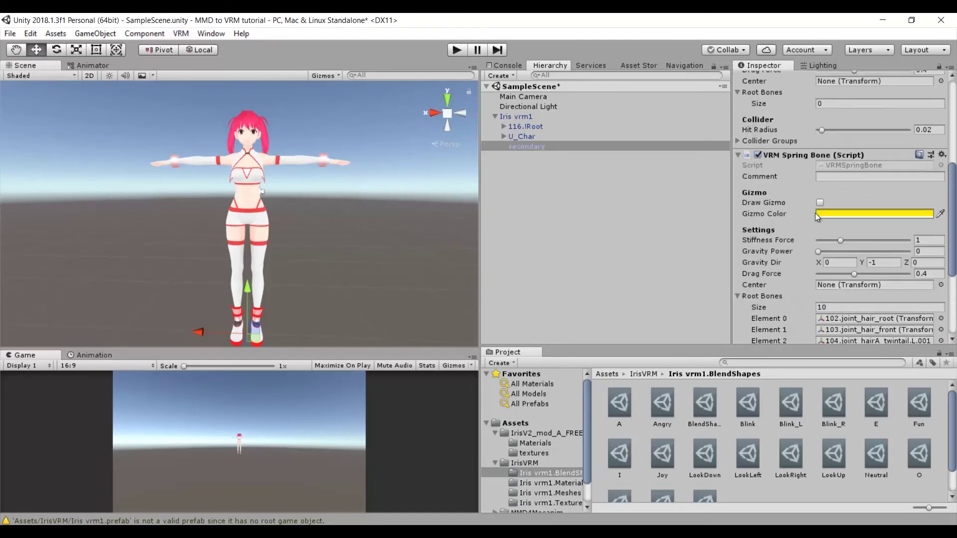
left_click(856, 177)
type("Hair")
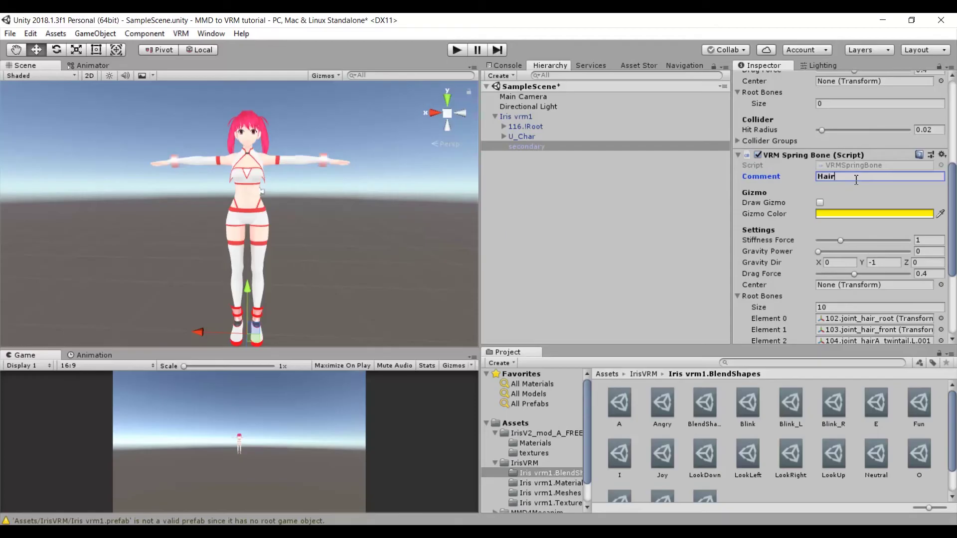
scroll(919, 107, "up", 7)
left_click(924, 102)
- Add another VRM Spring Bone to secondary and start editing its comment
scroll(842, 176, "down", 5)
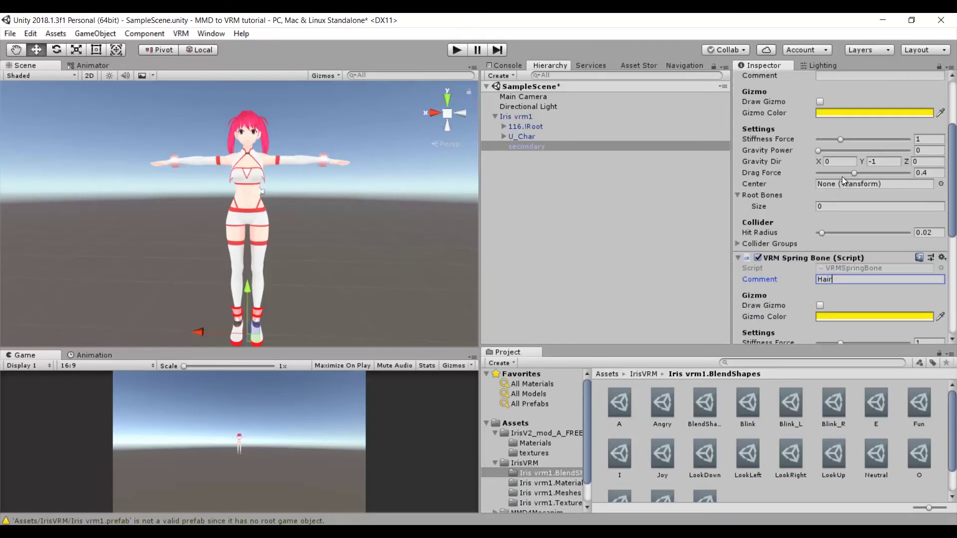
scroll(846, 179, "down", 2)
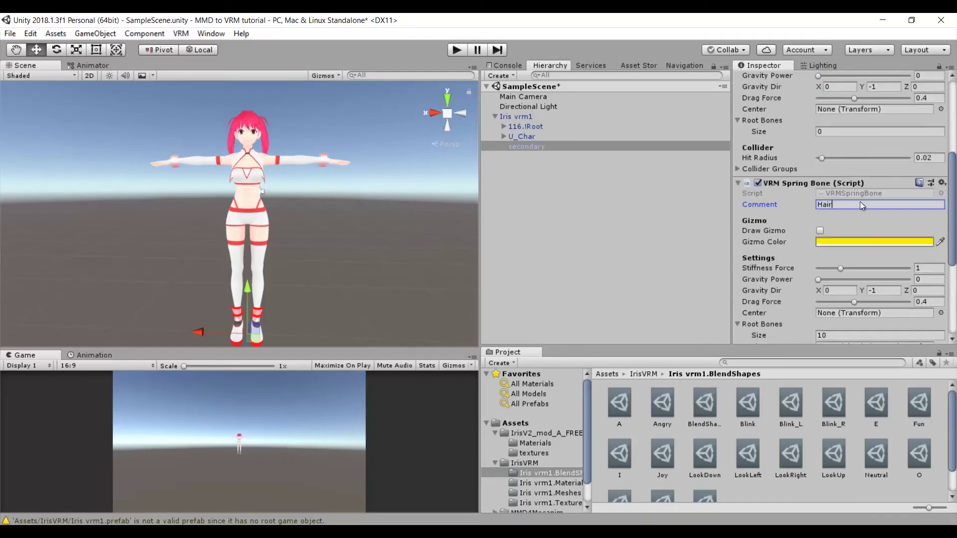
scroll(860, 201, "down", 10)
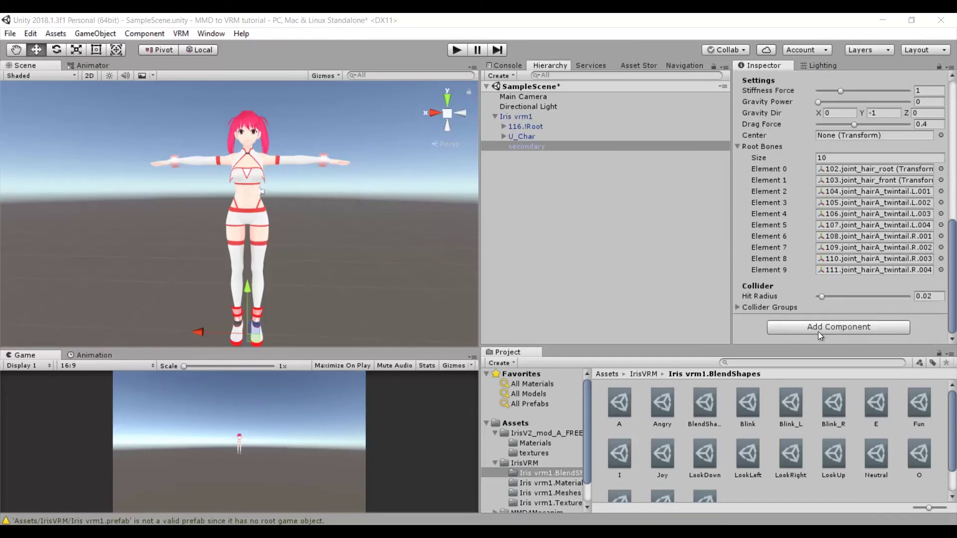
left_click(818, 331)
left_click(847, 166)
scroll(848, 166, "down", 4)
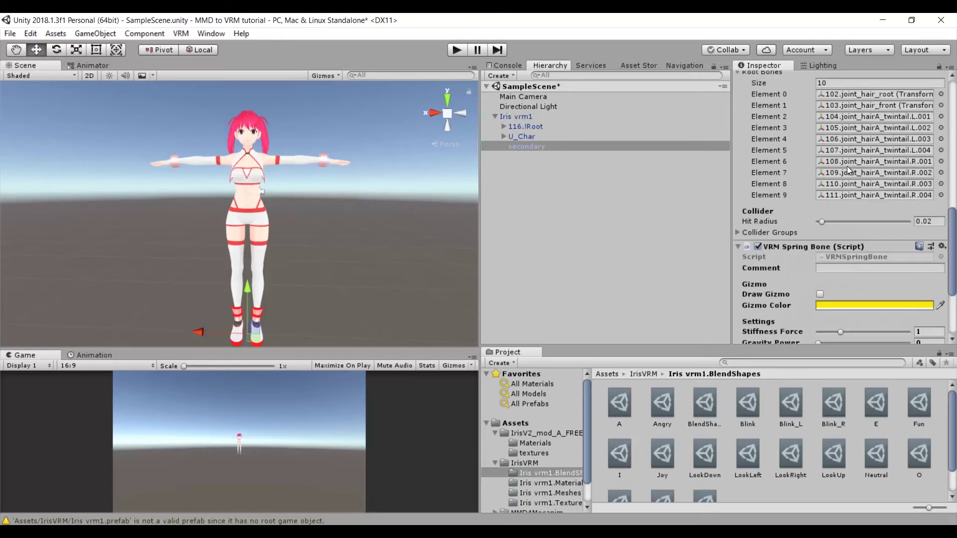
scroll(848, 166, "down", 3)
left_click(853, 194)
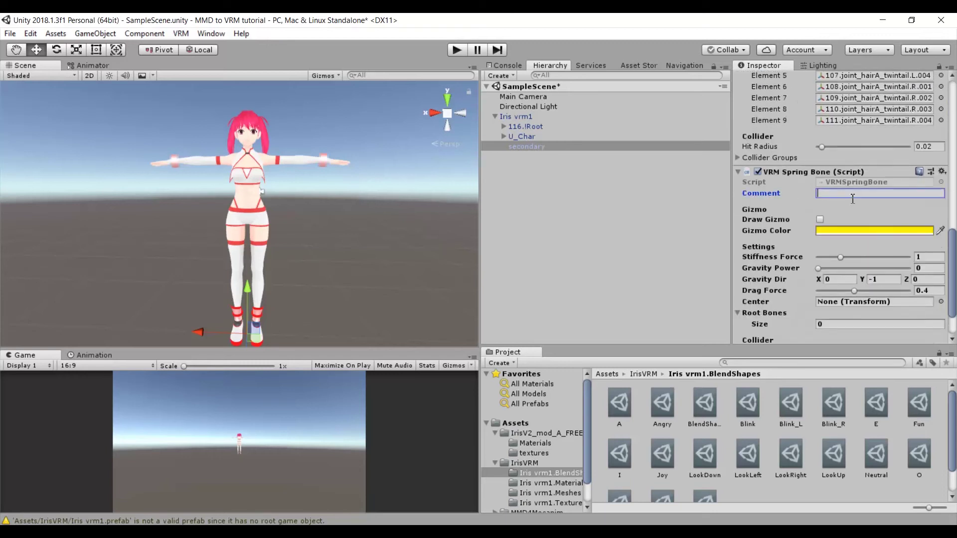
- Comment the new spring bone 'Breasts' and check the breast bone in PMX Editor
type("Breasts")
scroll(853, 199, "down", 2)
key("alt+Tab")
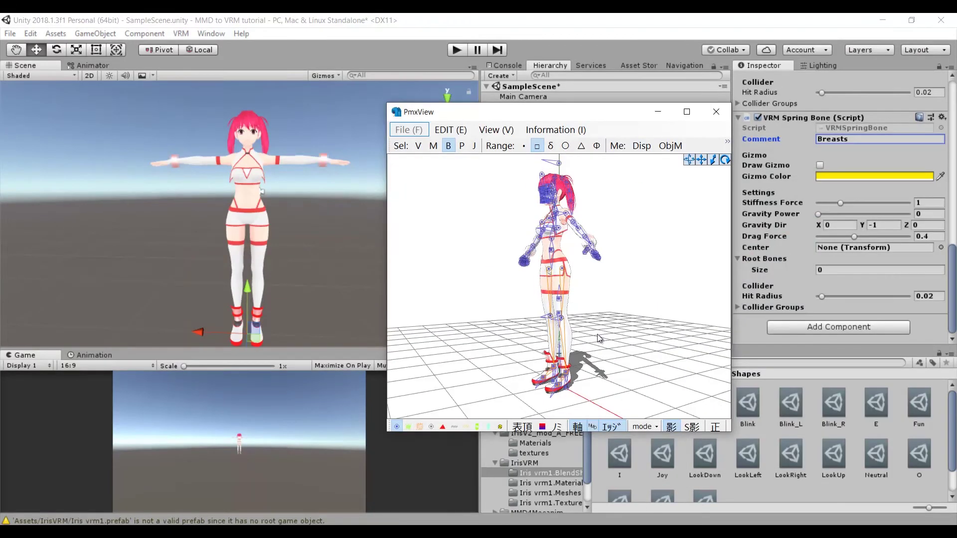
left_click(536, 230)
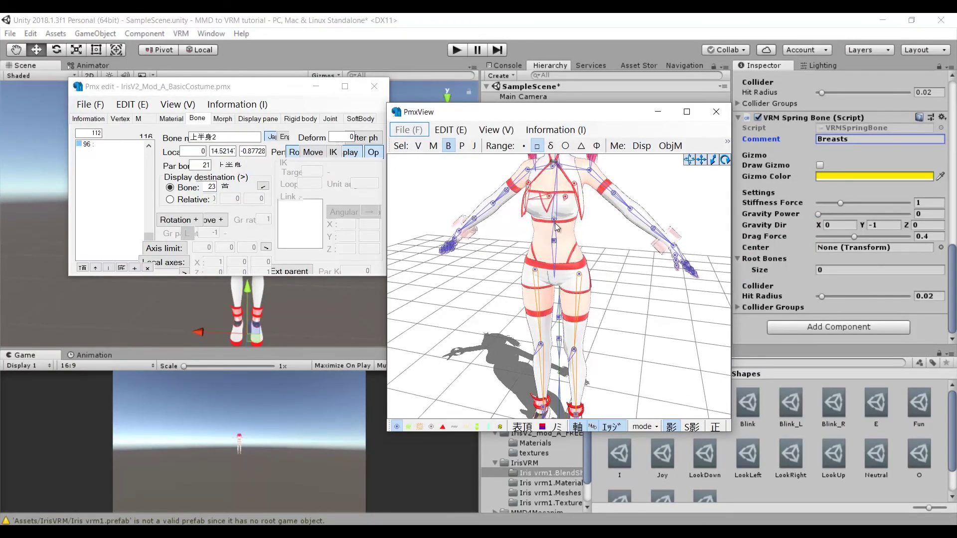
scroll(536, 229, "up", 3)
left_click(242, 135)
left_click(826, 232)
- Give the Breasts spring bone 4 root slots and assign the right breast joint
left_click(880, 270)
type("4")
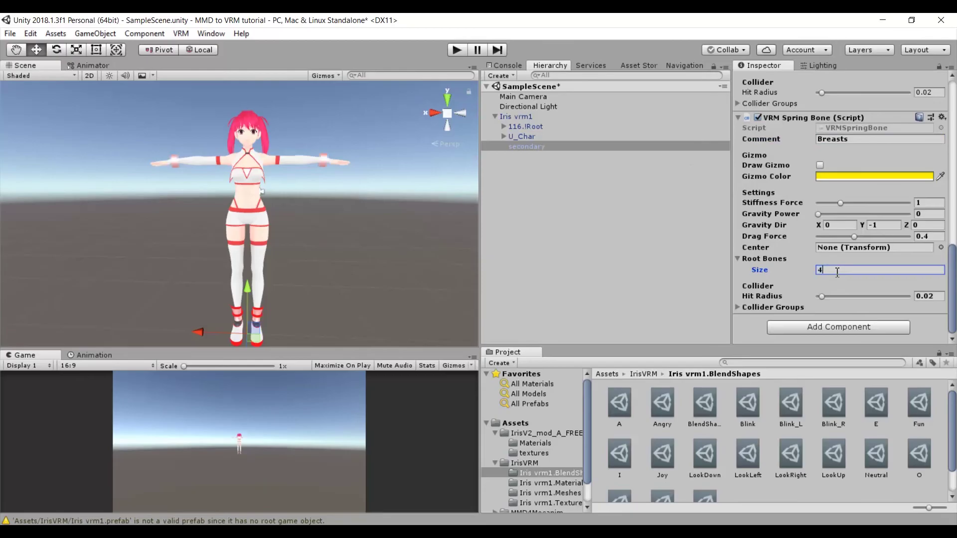
key("Return")
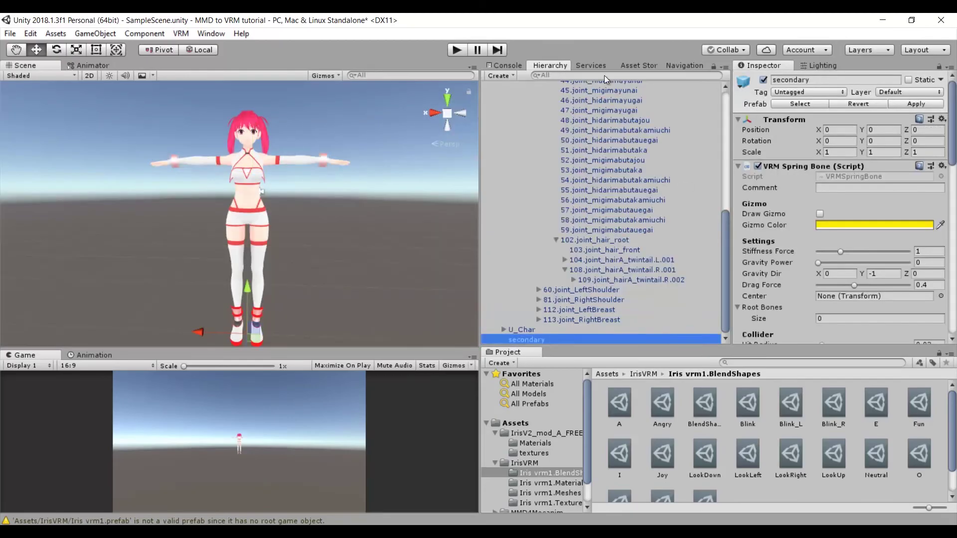
left_click(604, 75)
type("bre")
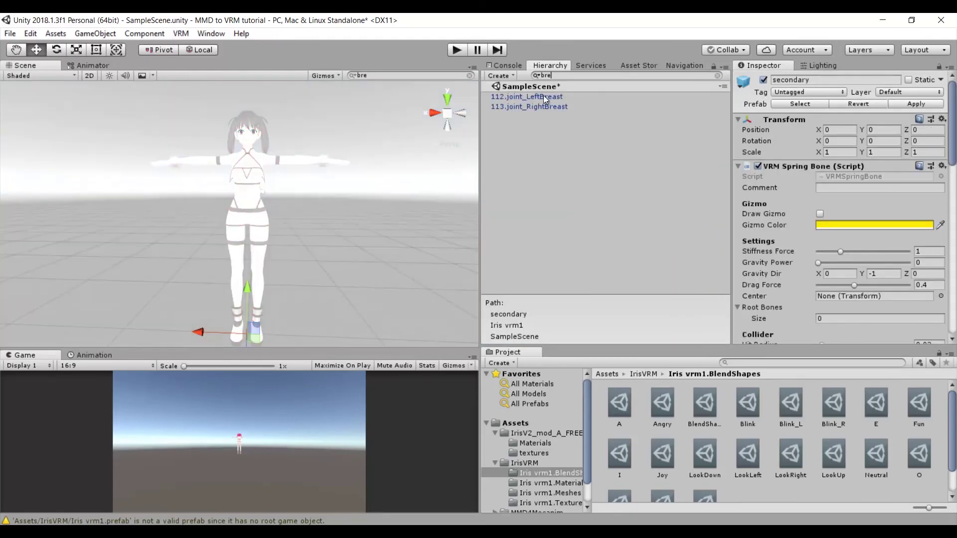
scroll(843, 224, "down", 2)
left_click_drag(529, 107, 876, 319)
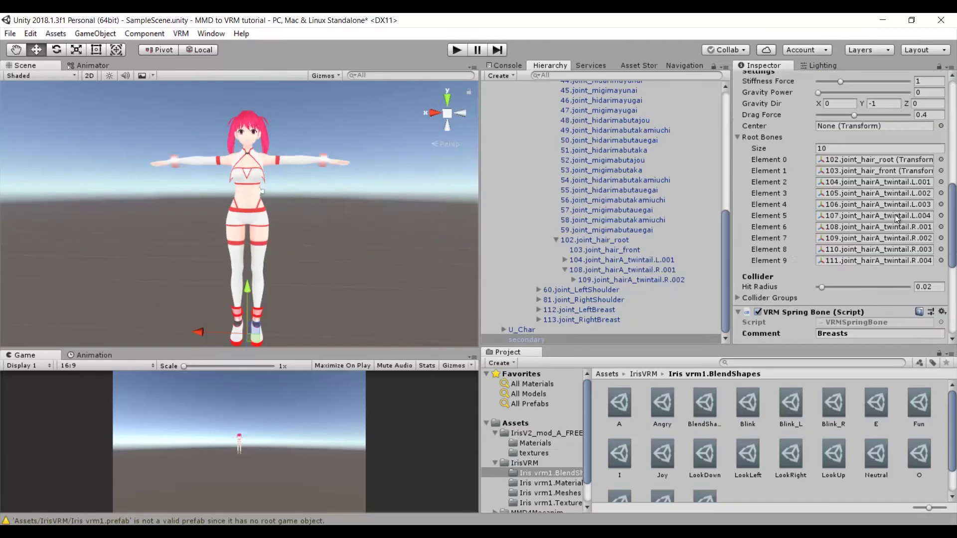
- Save the scene, test the bounce in play mode, then stop and collapse Iris vrm1
scroll(895, 214, "up", 5)
left_click(10, 33)
left_click(23, 63)
left_click(455, 50)
left_click(262, 301)
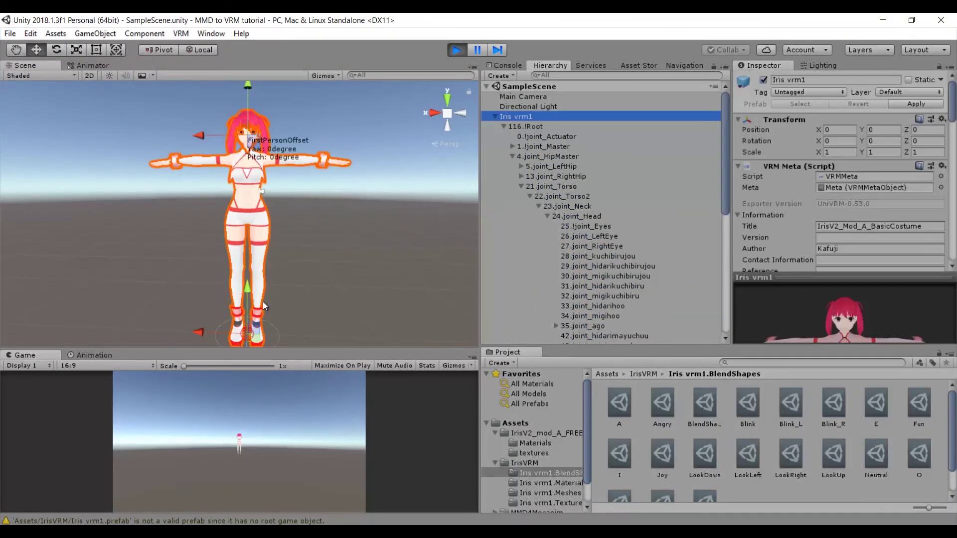
mouse_move(199, 330)
left_mouse_down()
mouse_move(220, 331)
mouse_move(170, 331)
mouse_move(201, 337)
left_mouse_up()
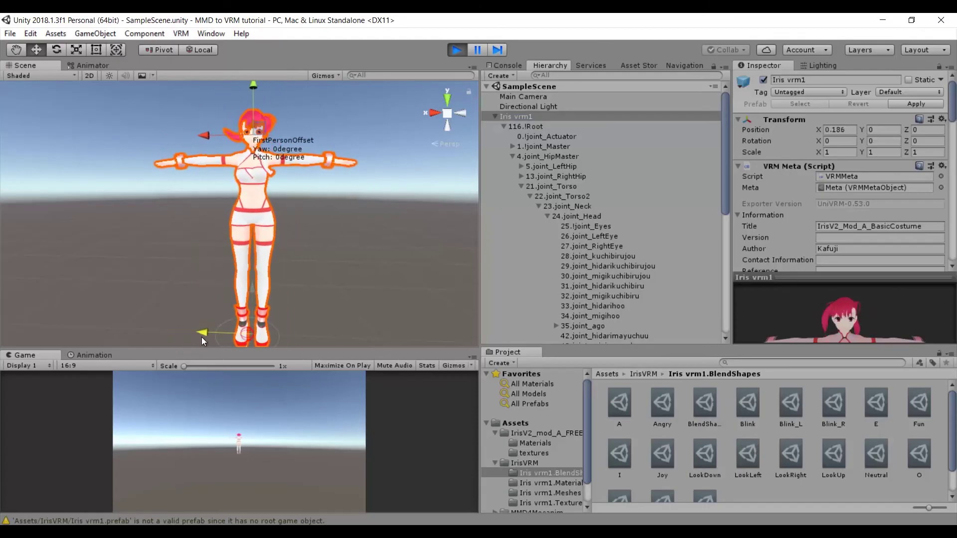
left_click(454, 50)
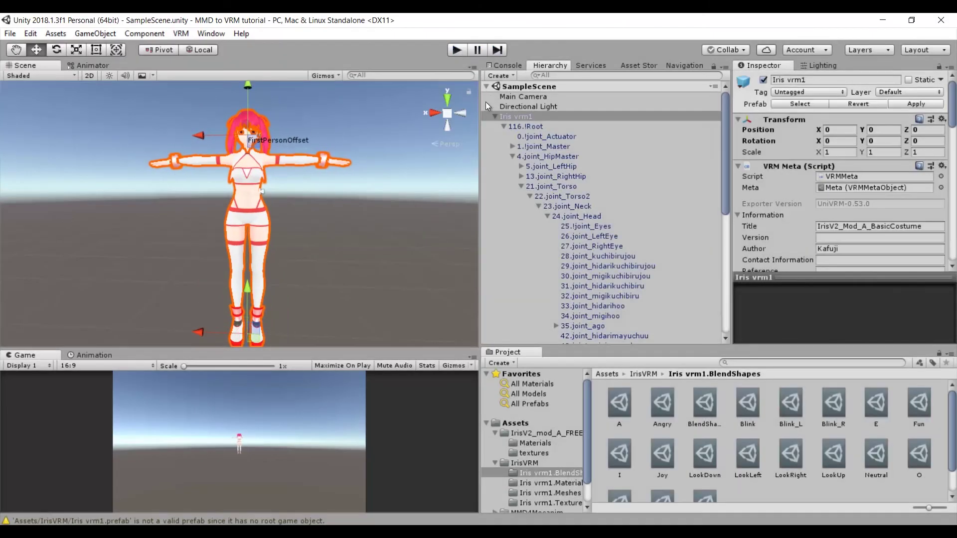
left_click(493, 118)
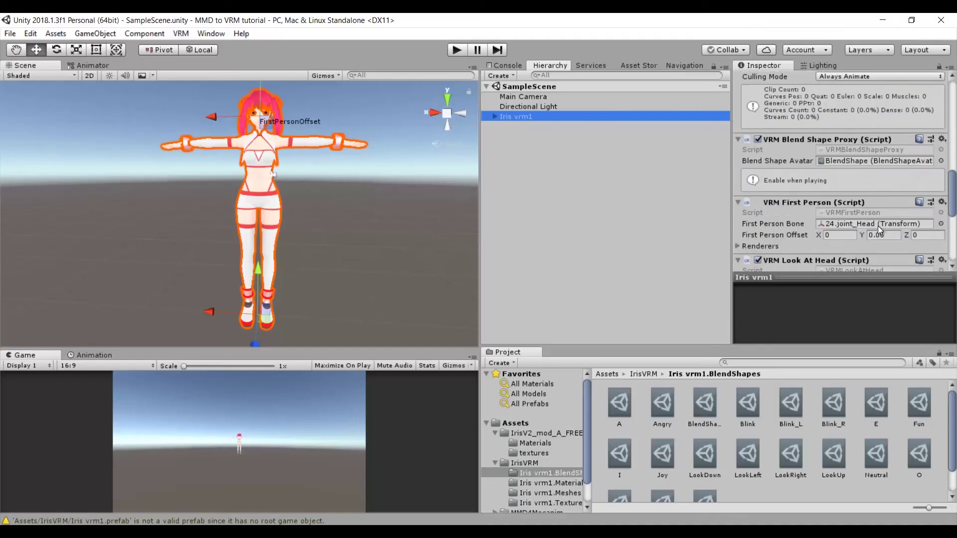
scroll(878, 226, "up", 15)
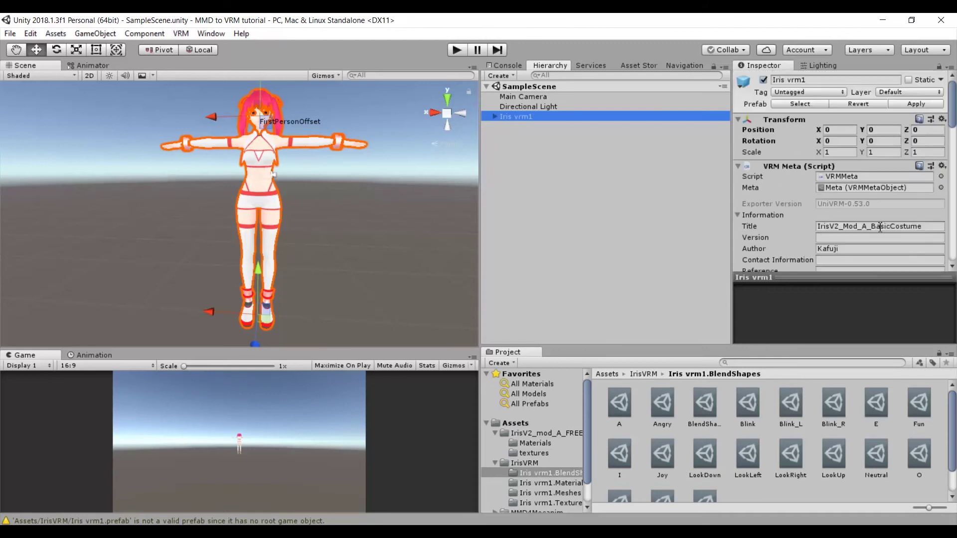
- Drag ImagineGirls_License_White.png from IrisV2_mod_A_FREE into IrisVRM, then onto the VRM Meta Thumbnail slot
scroll(880, 226, "down", 4)
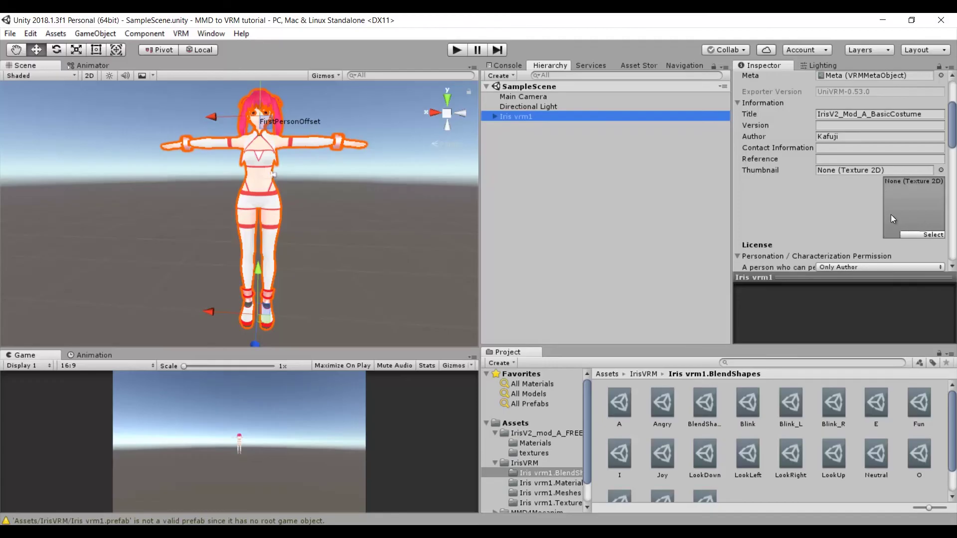
left_click(352, 530)
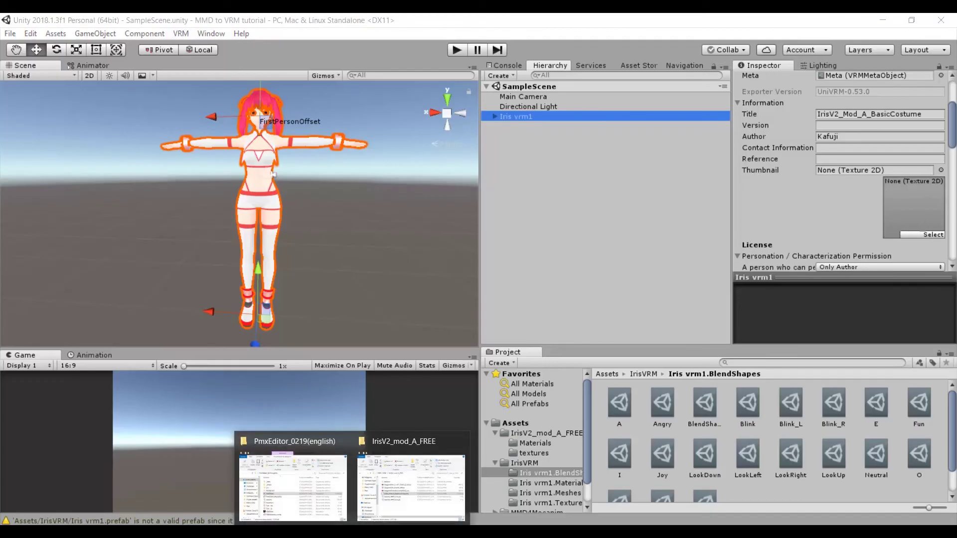
left_click(643, 375)
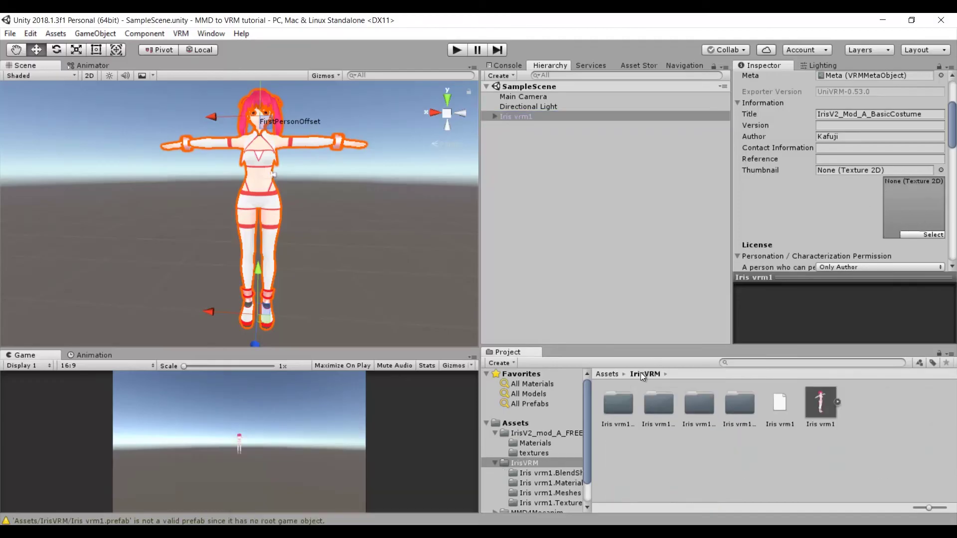
mouse_move(352, 530)
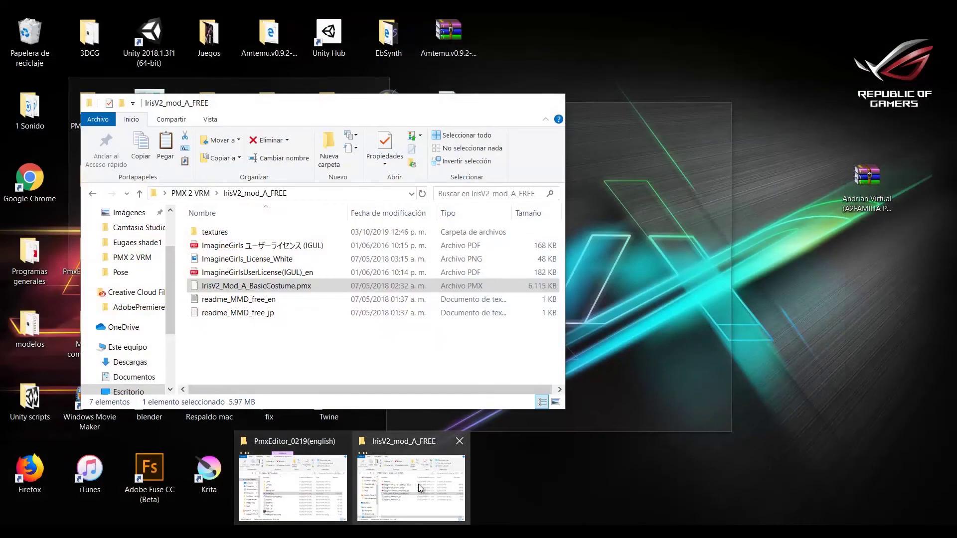
left_click(417, 484)
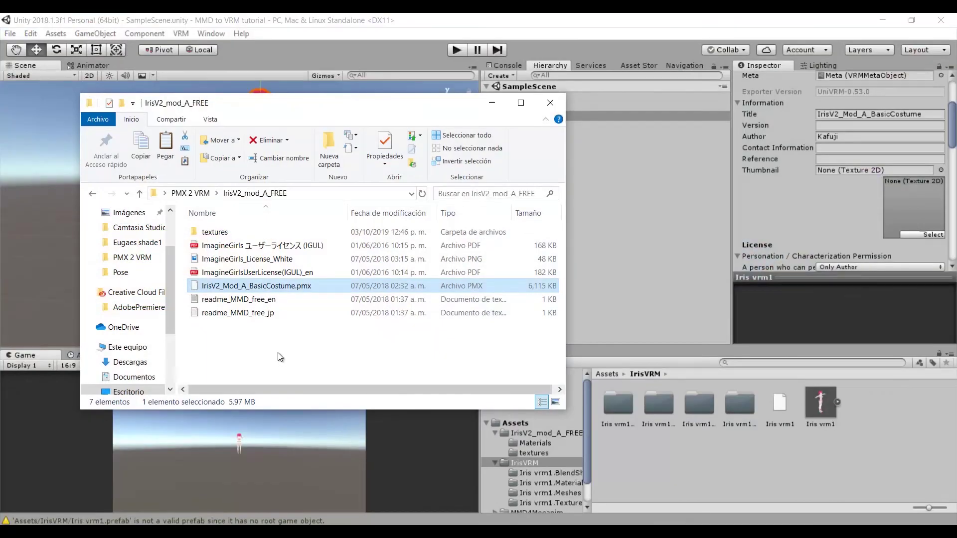
left_click_drag(245, 259, 792, 463)
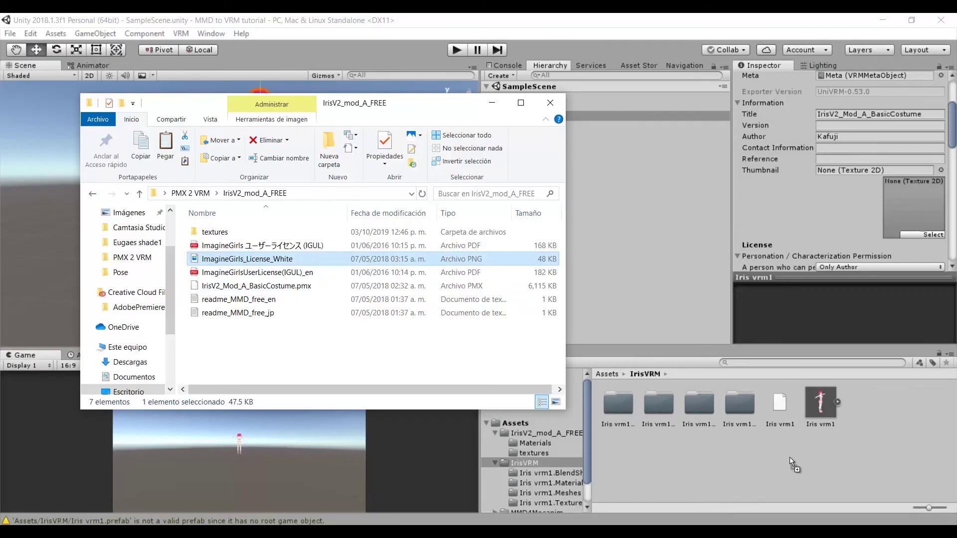
left_click_drag(780, 405, 914, 196)
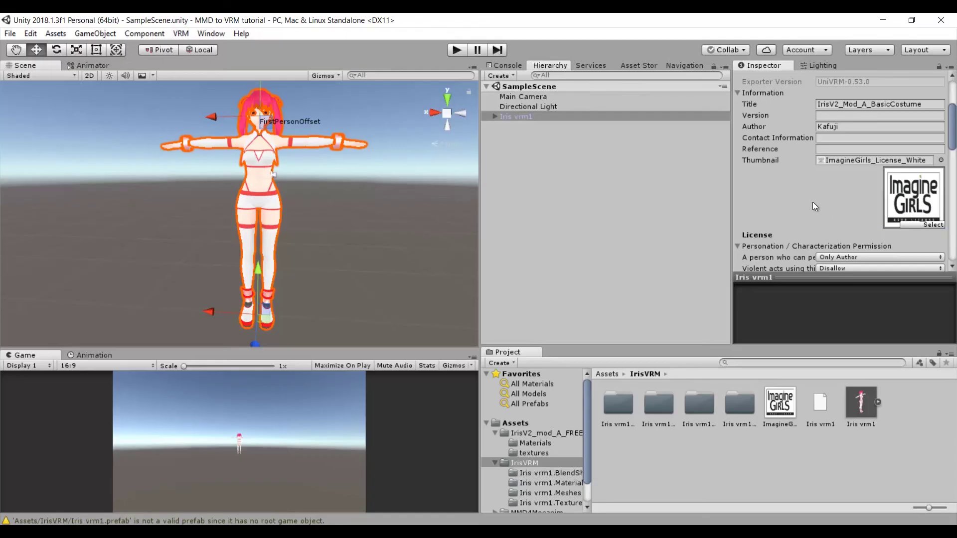
scroll(810, 190, "down", 5)
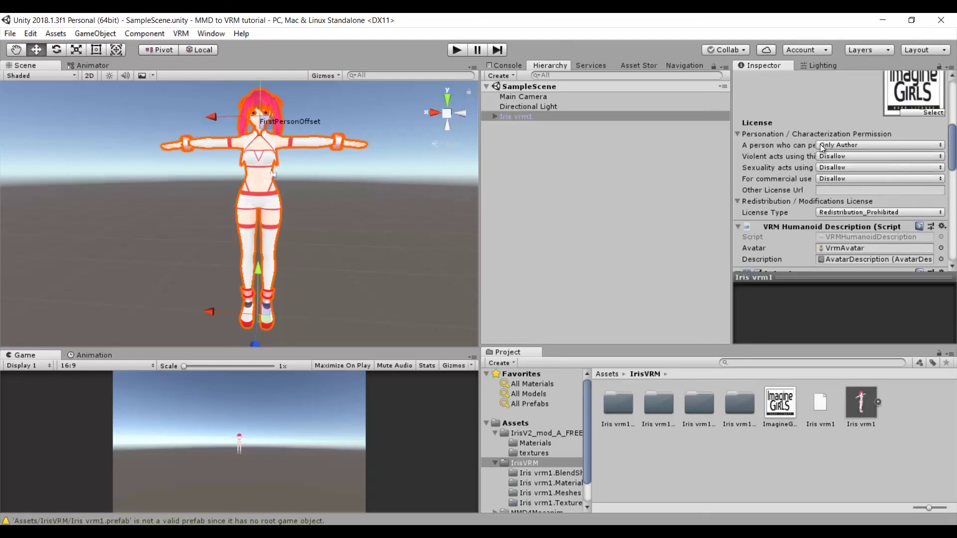
left_click(832, 157)
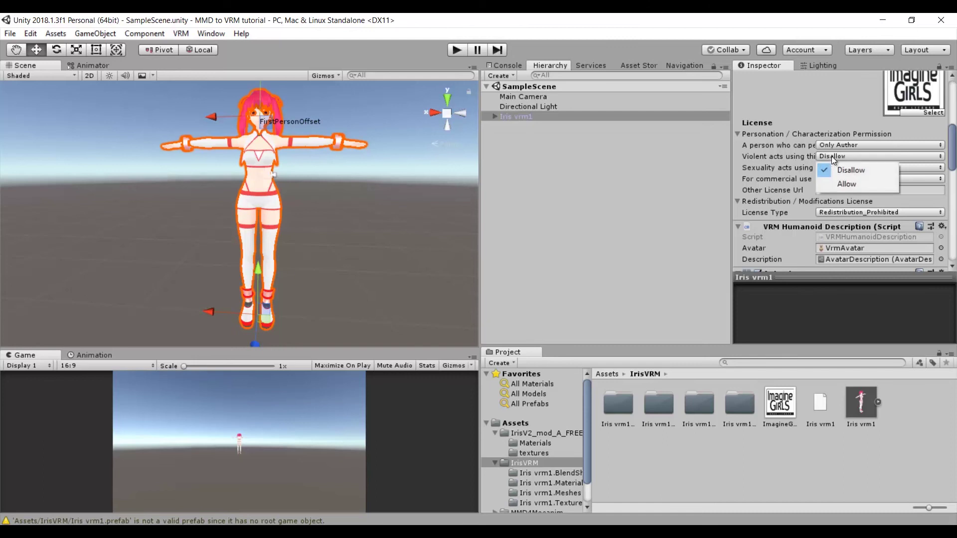
left_click(839, 169)
left_click(839, 170)
left_click(825, 124)
scroll(784, 139, "down", 5)
scroll(783, 142, "down", 10)
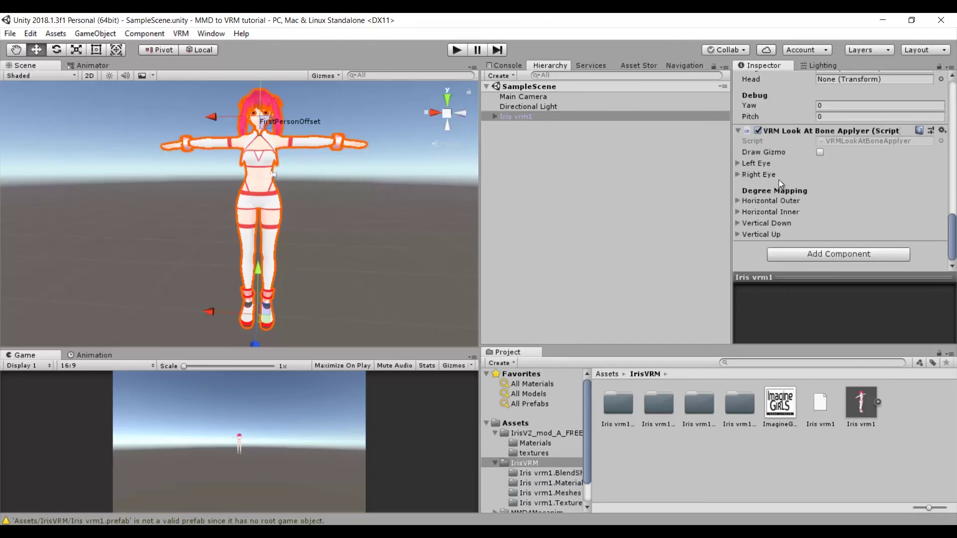
left_click(593, 115)
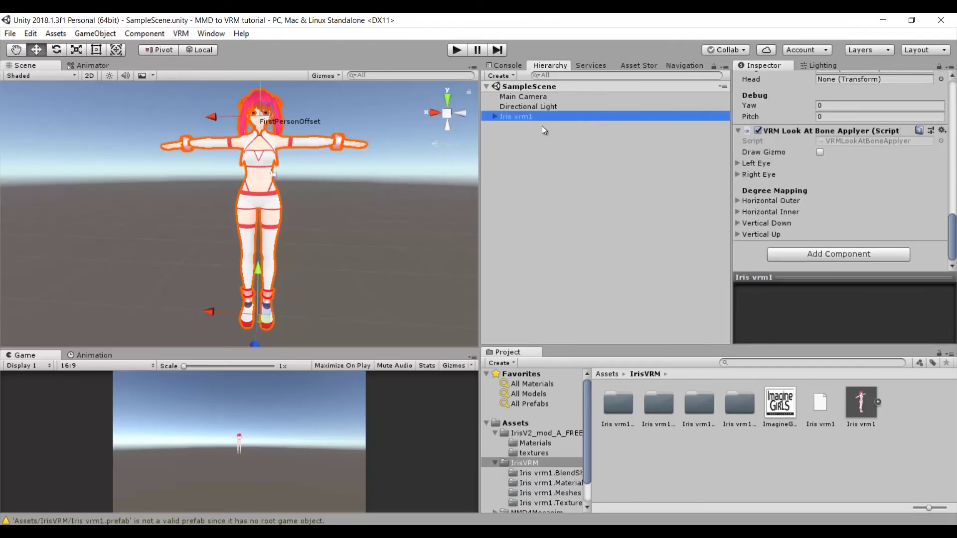
- In the UniVRM humanoid exporter, disable experimental export and shorten the title to IrisV2
left_click(187, 35)
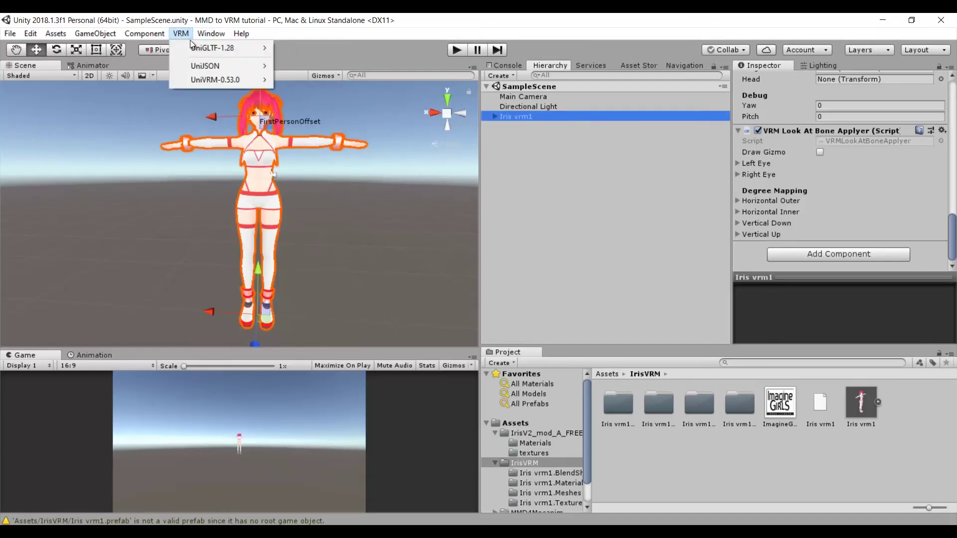
mouse_move(196, 75)
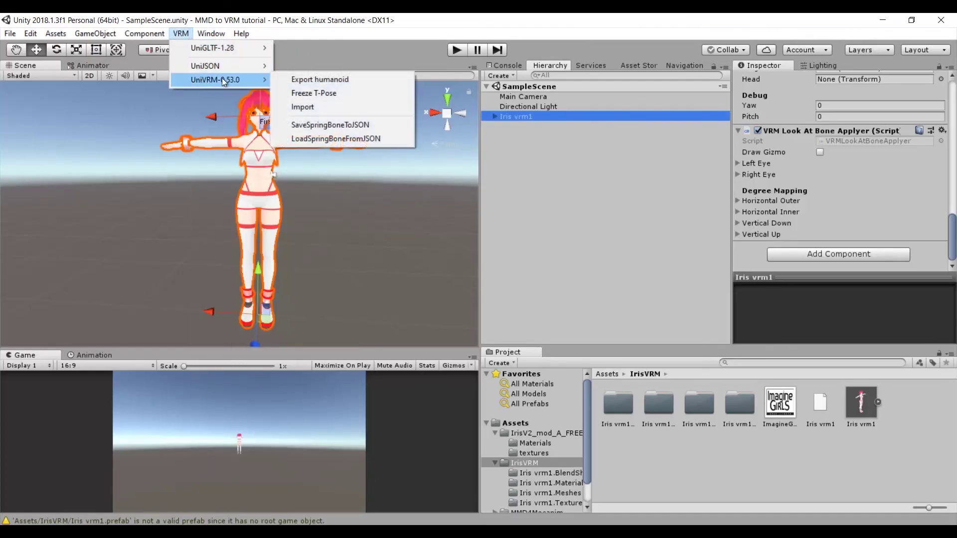
left_click(306, 84)
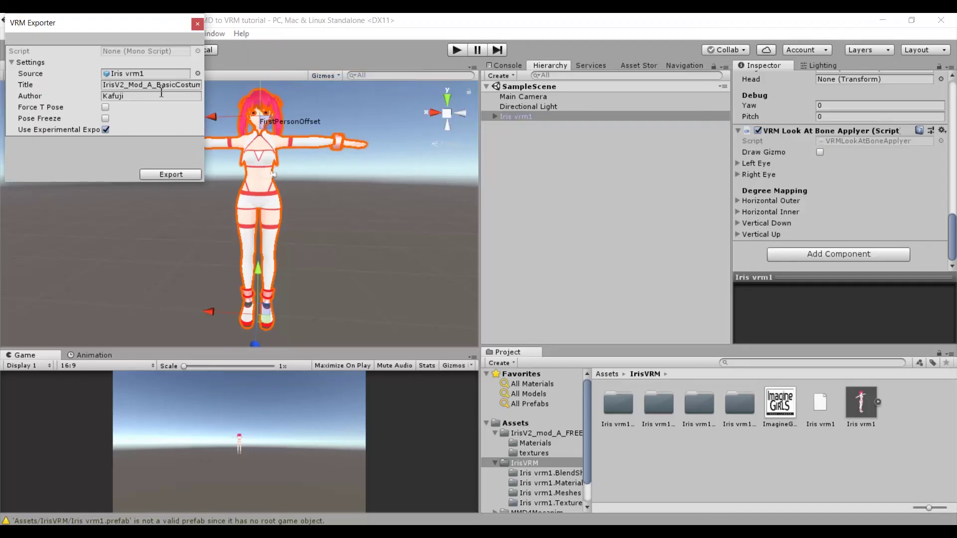
left_click(105, 129)
left_click_drag(125, 84, 297, 86)
key("BackSpace")
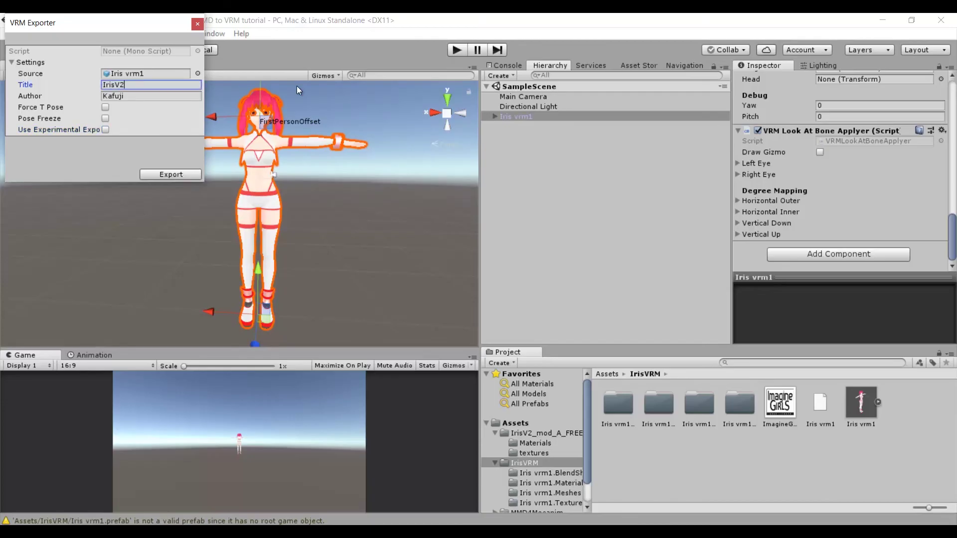
- Export the model as Iris vrm2.vrm into the PMX 2 VRM folder
left_click(171, 174)
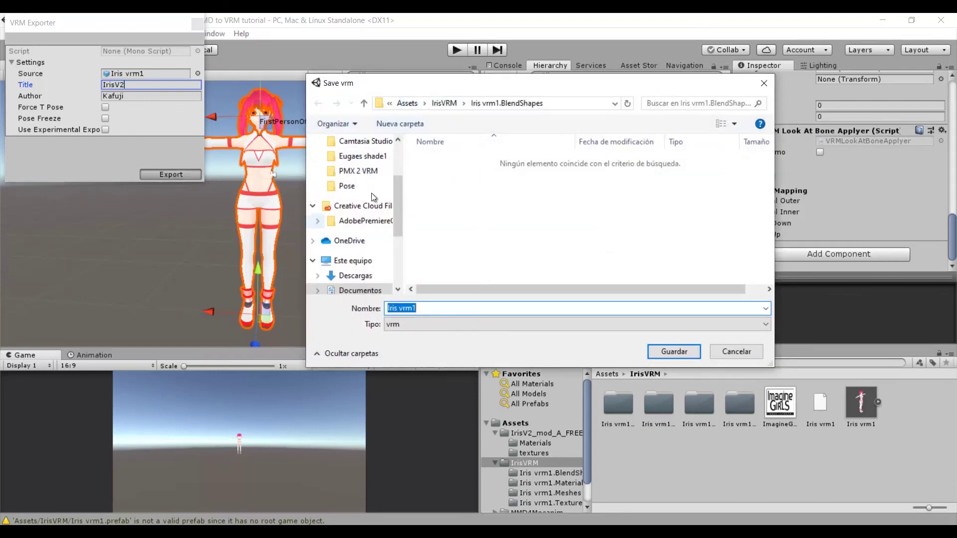
left_click(358, 171)
left_click(509, 214)
left_click(424, 308)
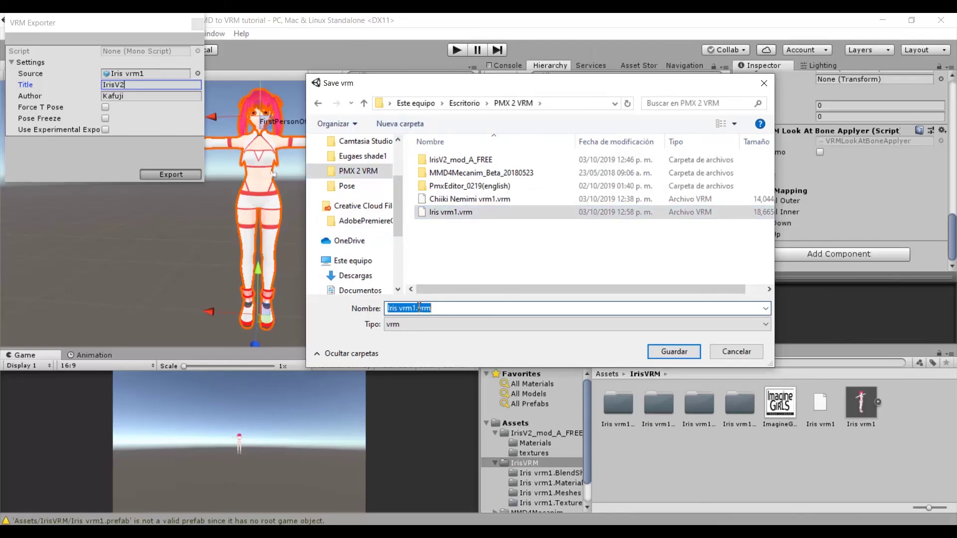
left_click(419, 308)
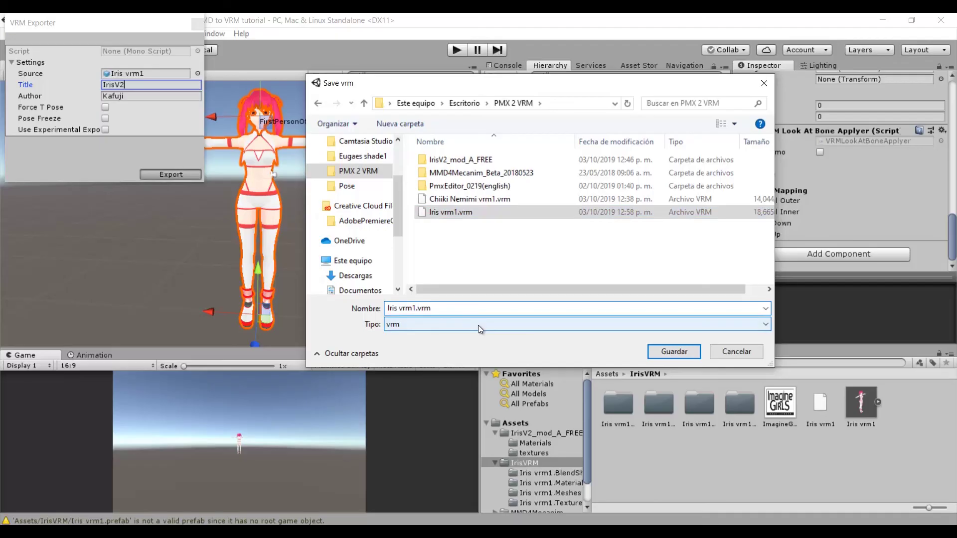
key("BackSpace")
type("2")
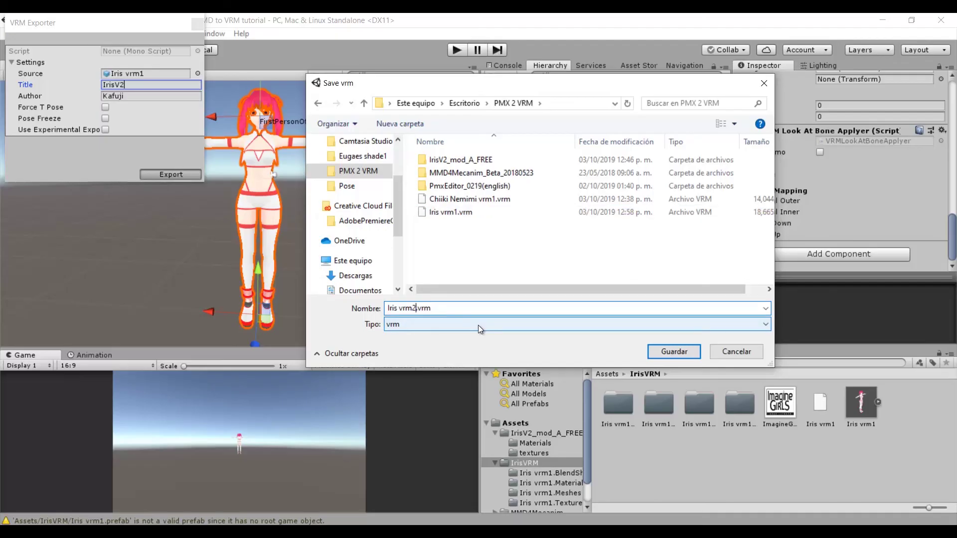
left_click(676, 352)
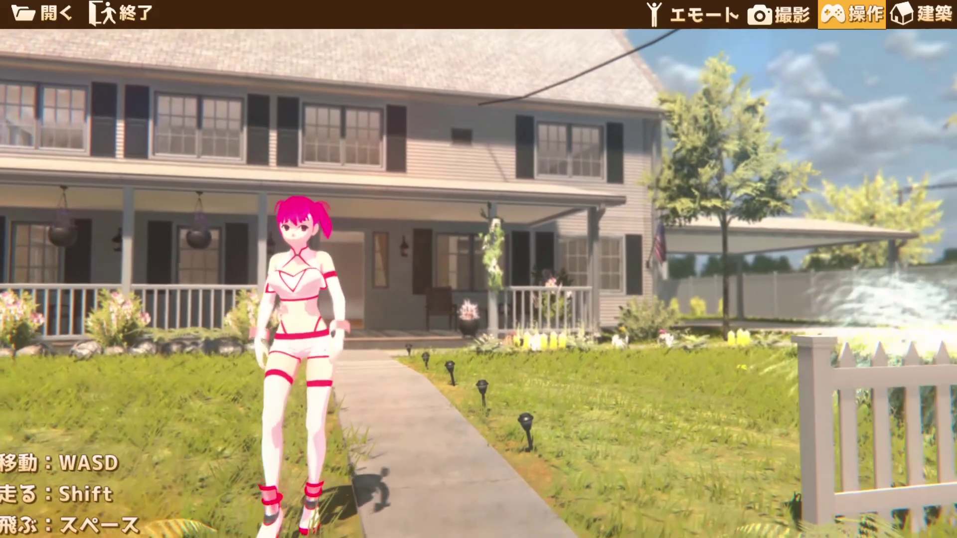
- Walk the Iris avatar with the S key from the front path onto the sidewalk
key("s")
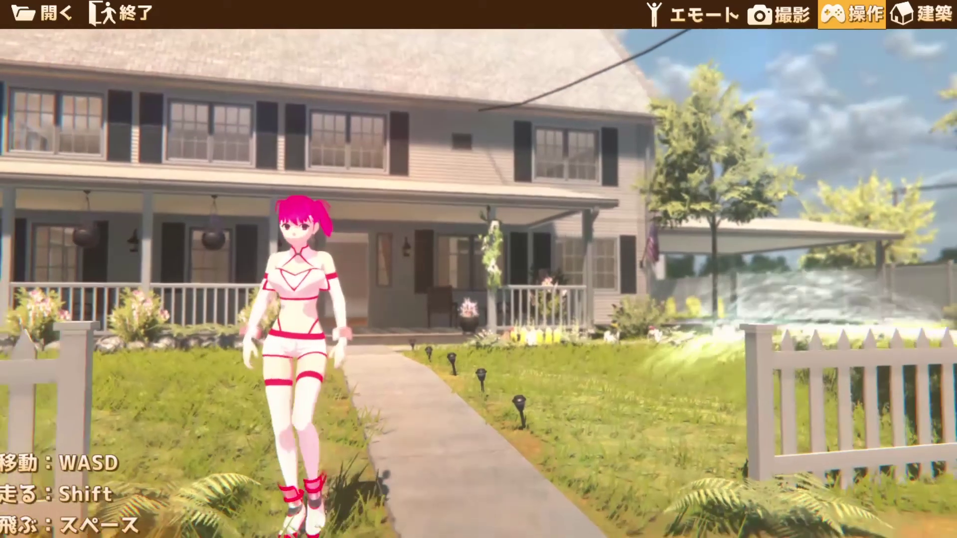
key("s")
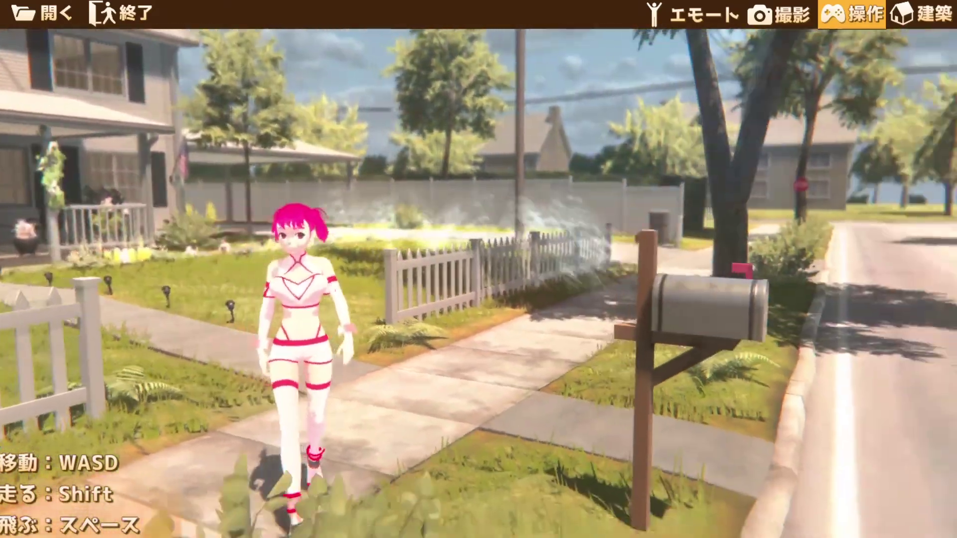